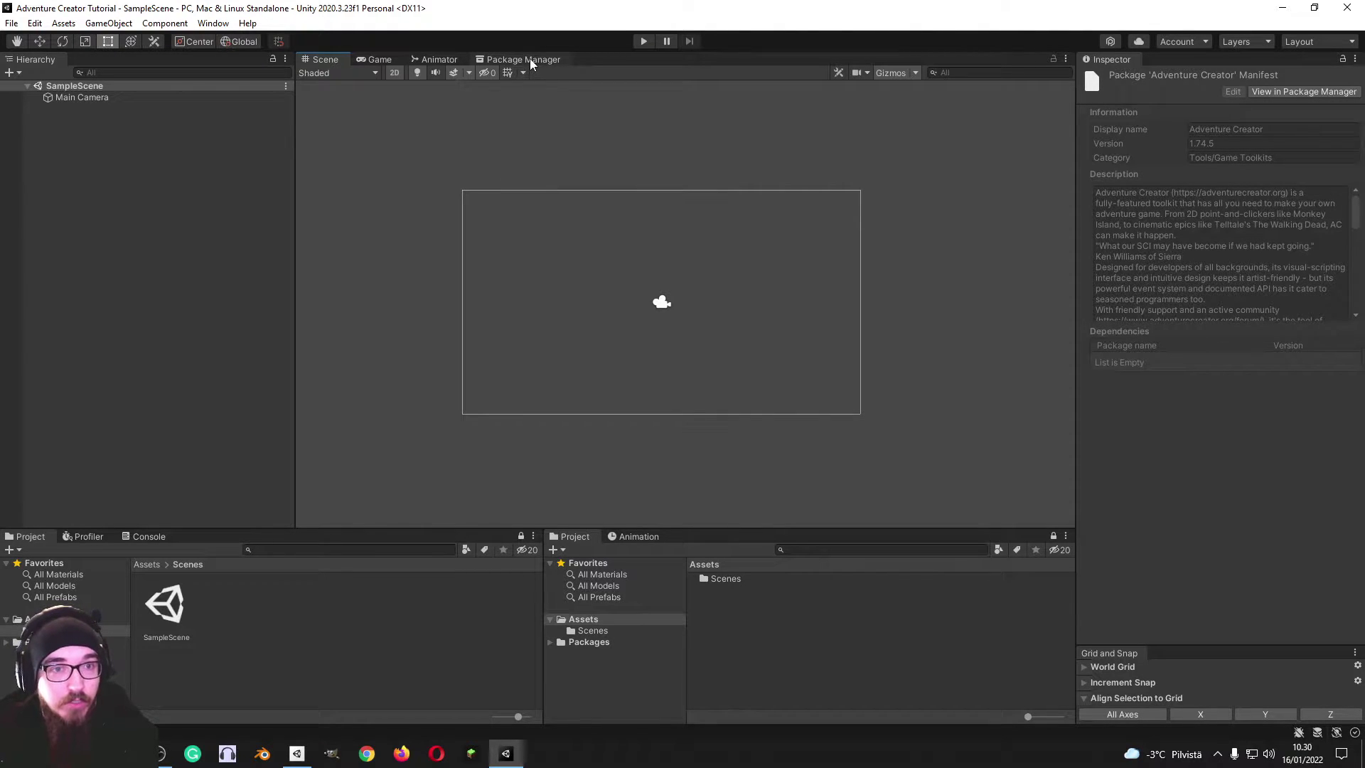
Re-download the Adventure Creator 1.74.5 package from My Assets in the Package Manager
{"action": "left_click", "coordinate": [530, 59]}
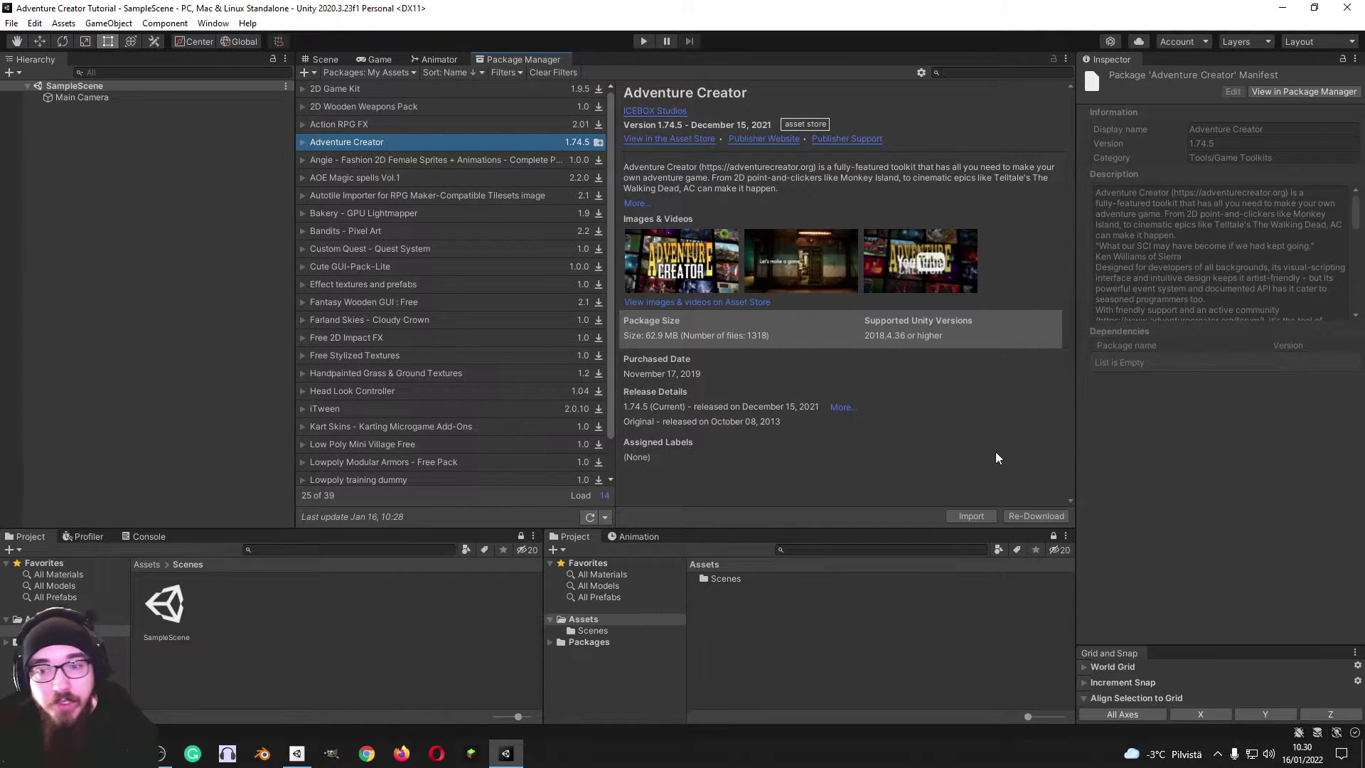
{"action": "left_click", "coordinate": [1045, 517]}
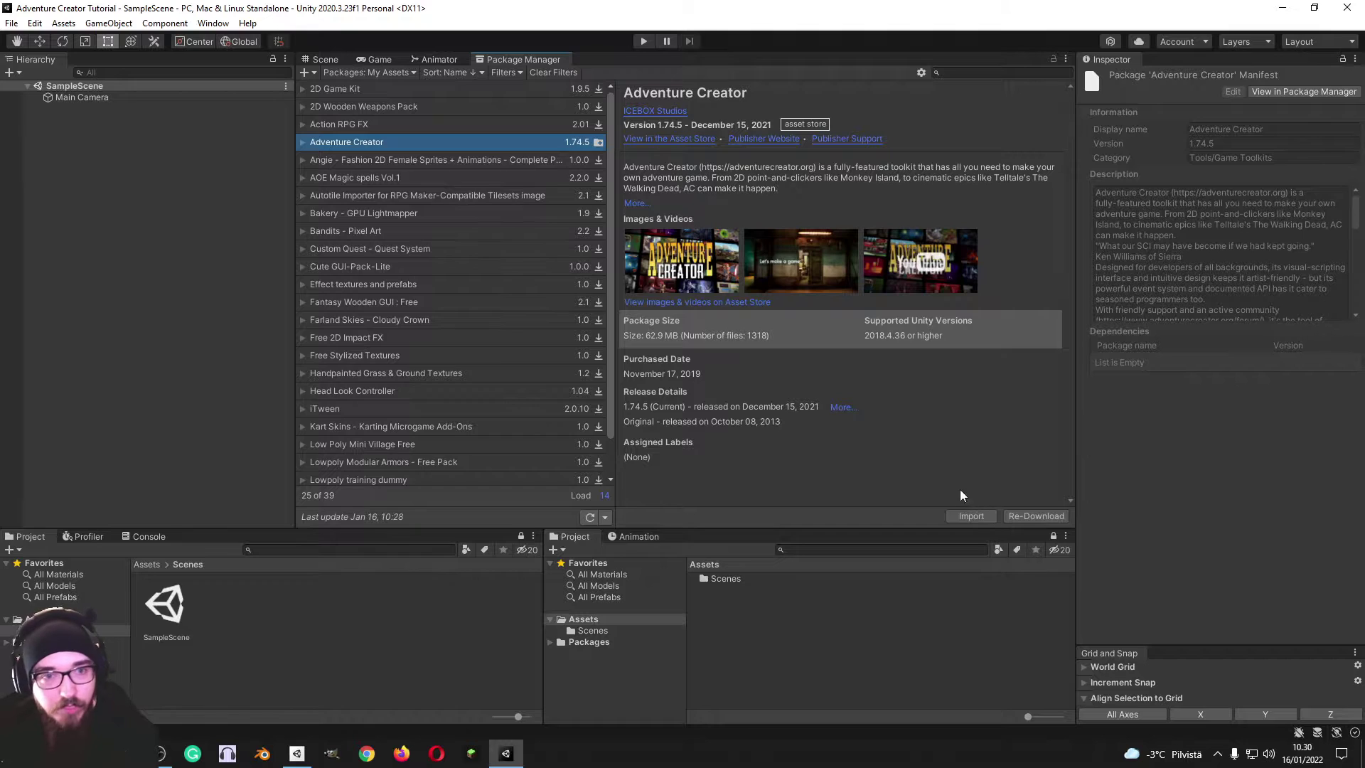
List the package files and untick the 2D Demo and Demo folders
{"action": "left_click", "coordinate": [975, 517]}
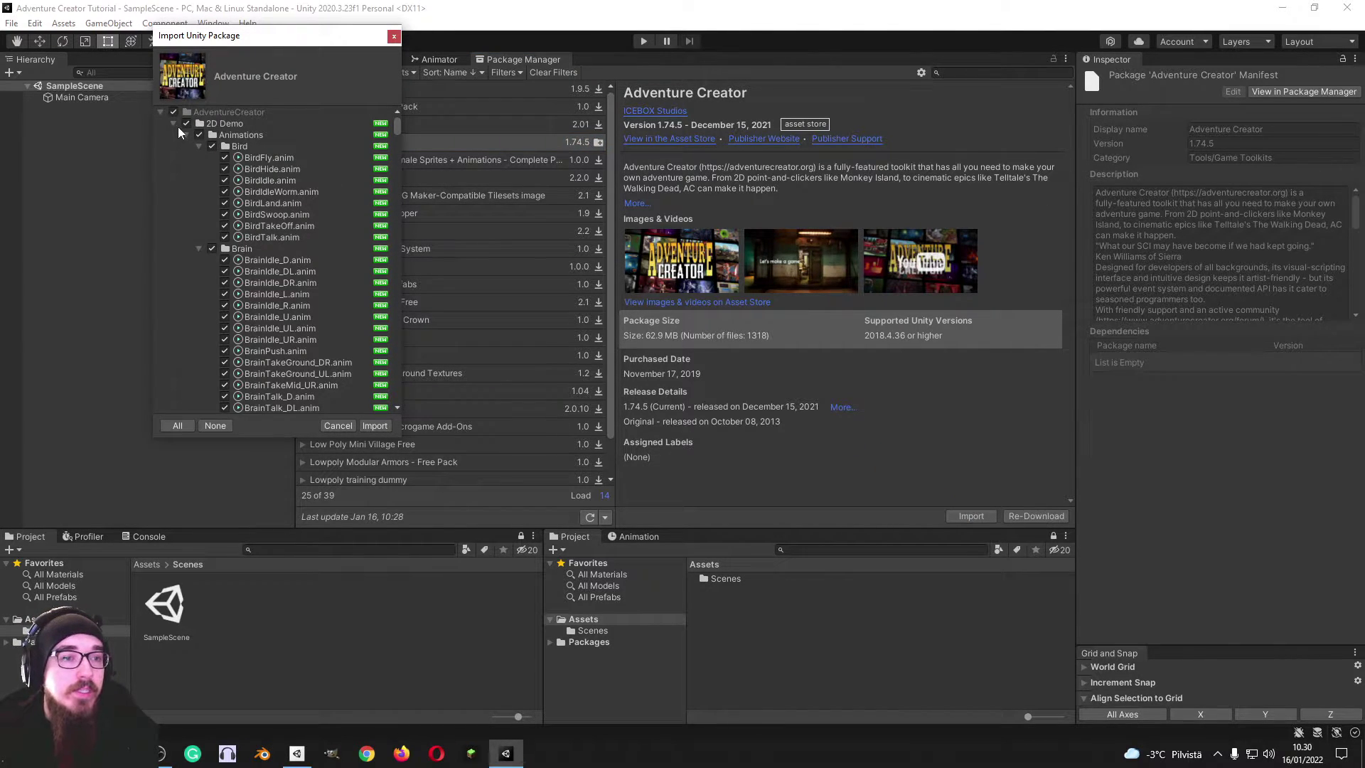
{"action": "scroll", "coordinate": [253, 156], "scroll_direction": "down", "scroll_amount": 3}
{"action": "scroll", "coordinate": [245, 155], "scroll_direction": "up", "scroll_amount": 3}
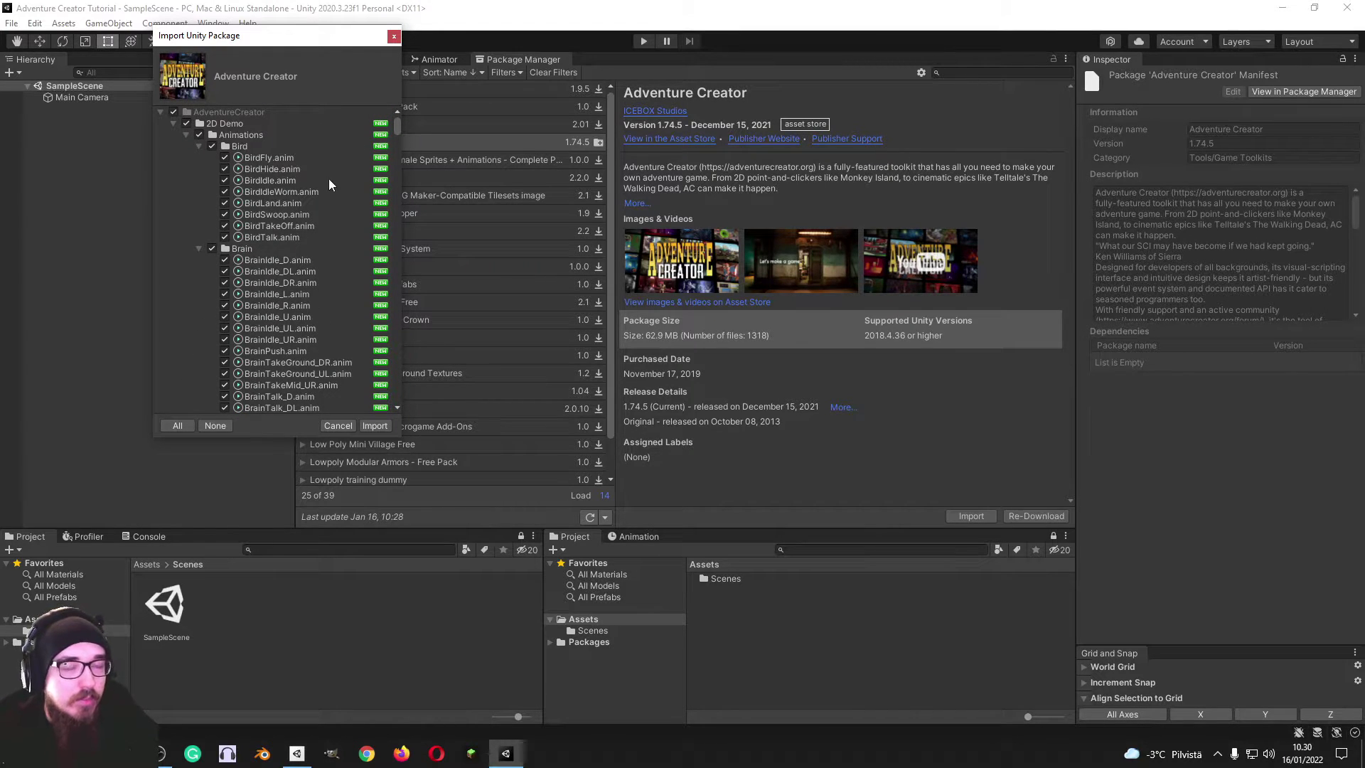
{"action": "left_click", "coordinate": [185, 124]}
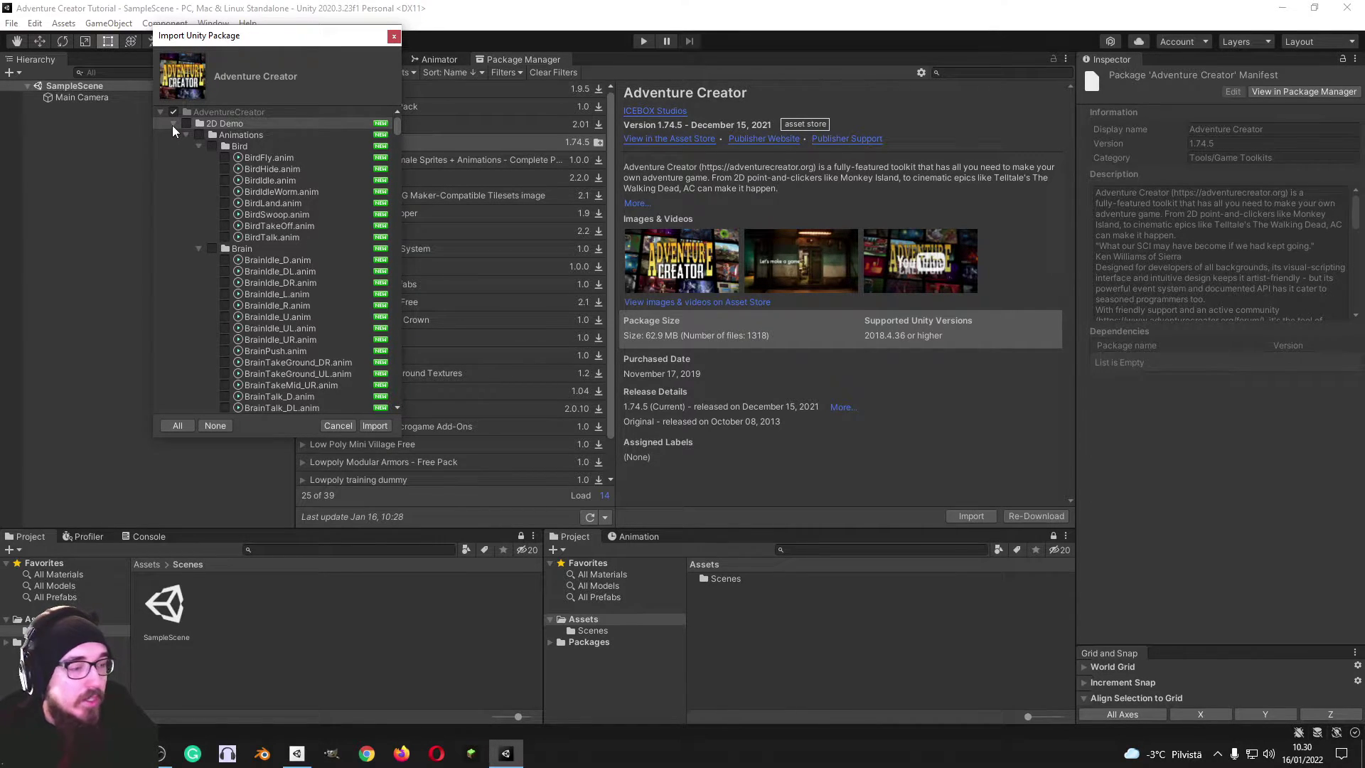
{"action": "left_click", "coordinate": [173, 123]}
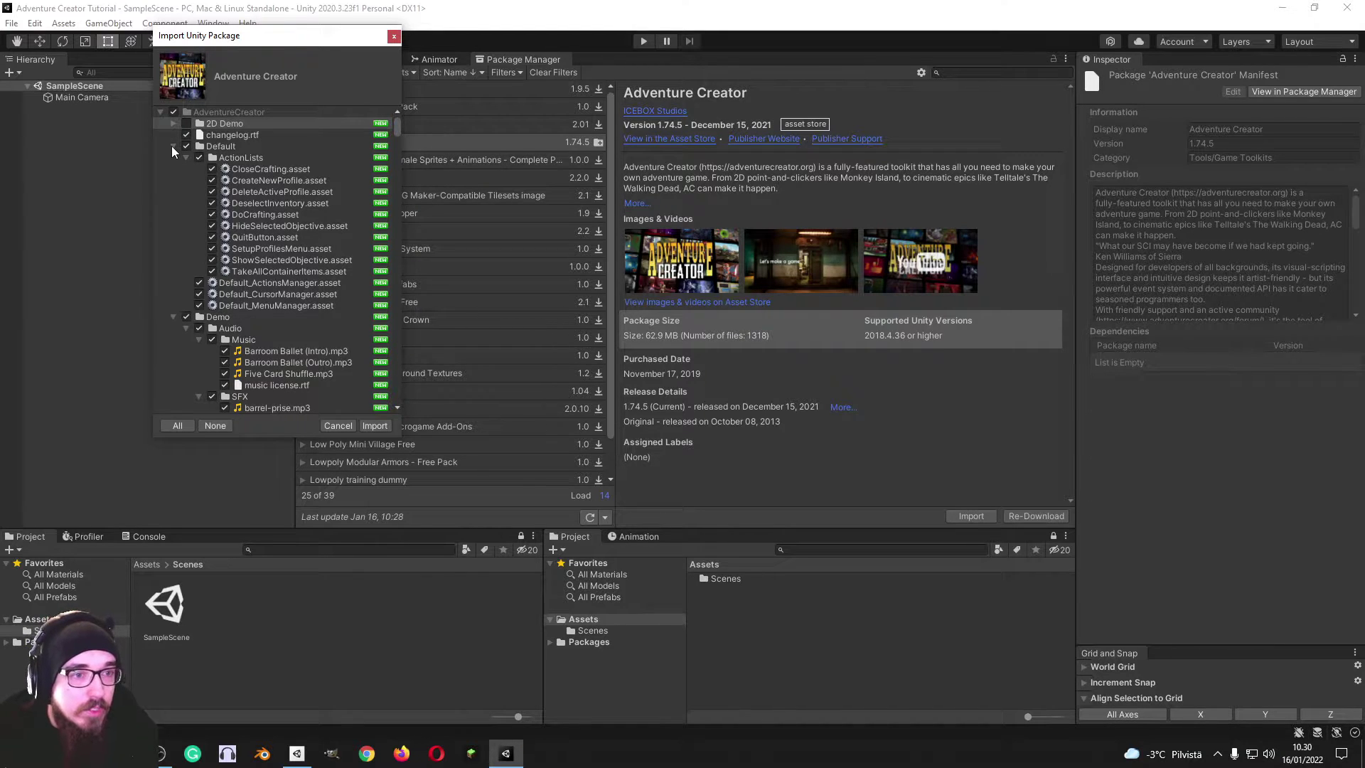
{"action": "left_click", "coordinate": [172, 147]}
{"action": "left_click", "coordinate": [186, 157]}
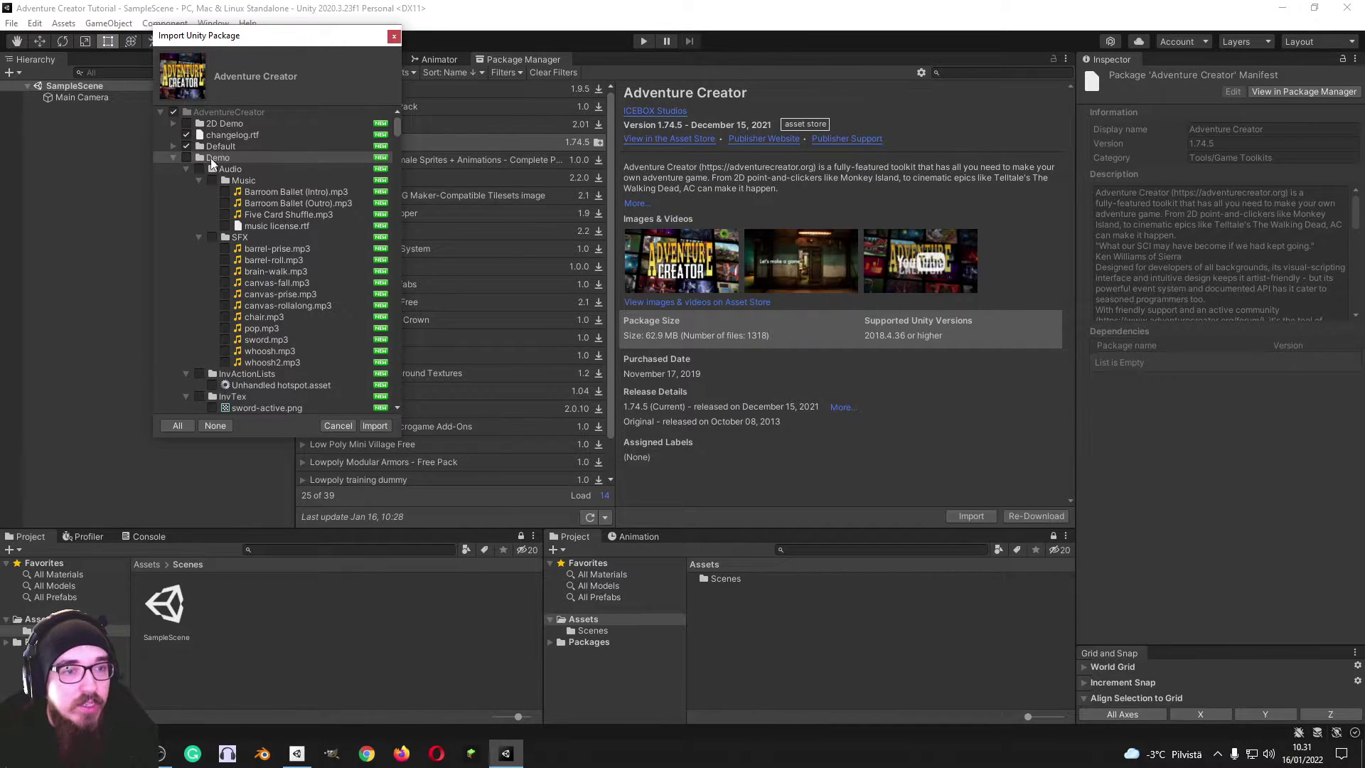
Collapse the remaining folders and import the selected Adventure Creator files
{"action": "left_click", "coordinate": [172, 158]}
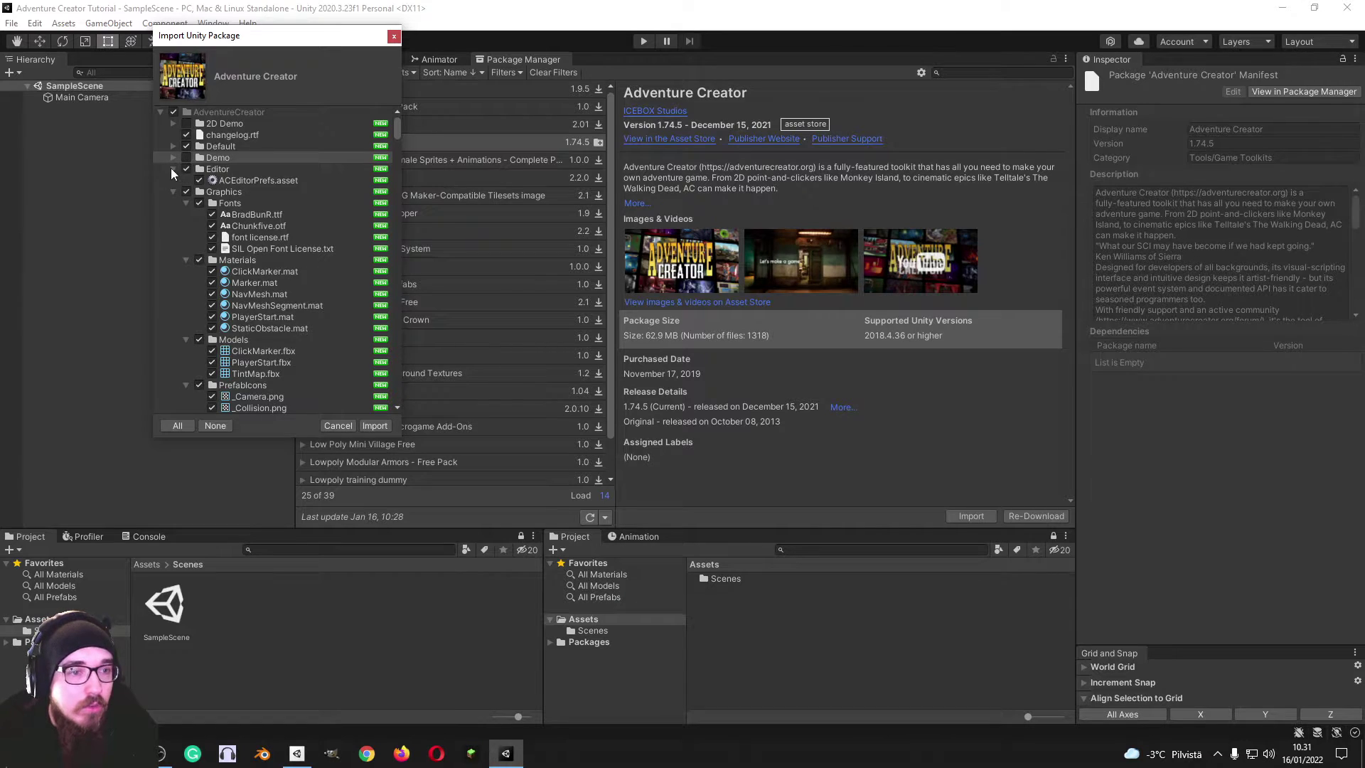
{"action": "left_click", "coordinate": [173, 168]}
{"action": "left_click", "coordinate": [172, 180]}
{"action": "left_click", "coordinate": [172, 202]}
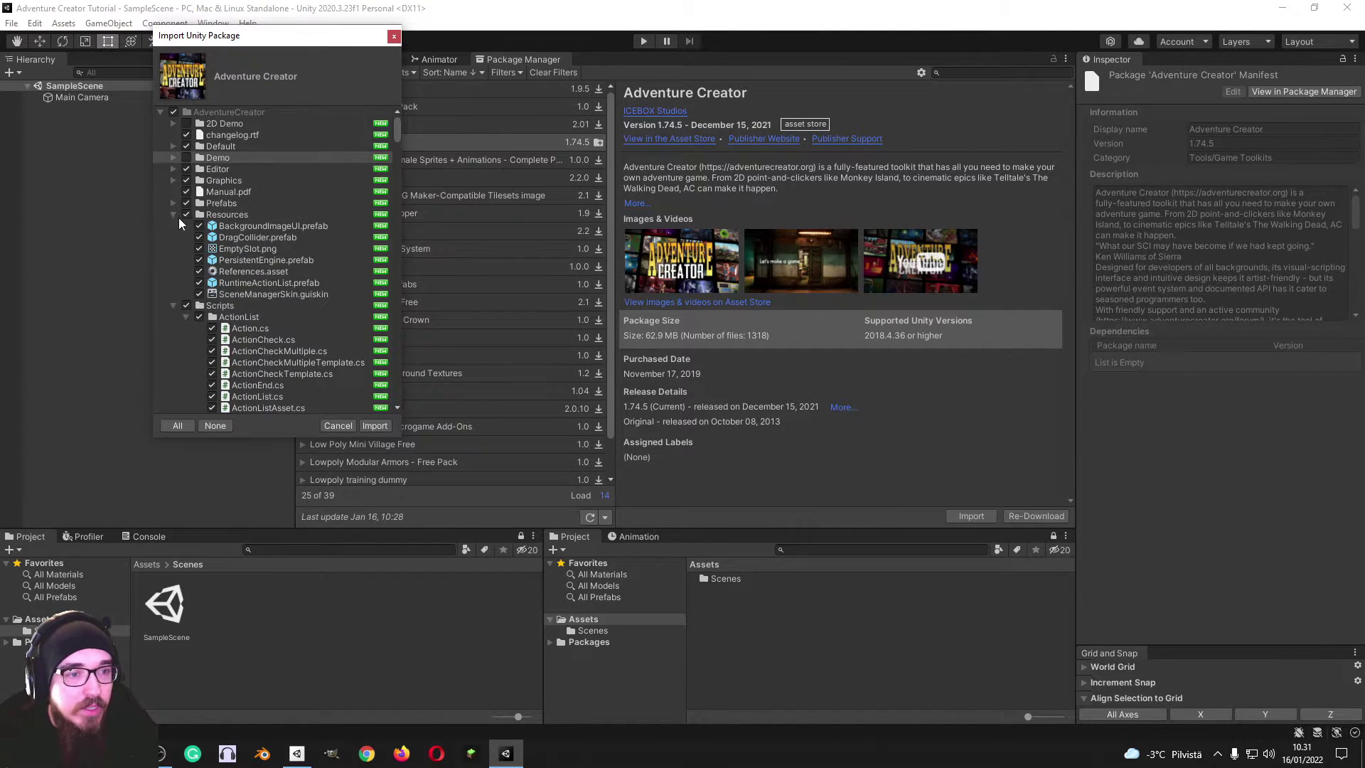
{"action": "left_click", "coordinate": [173, 214]}
{"action": "left_click", "coordinate": [173, 225]}
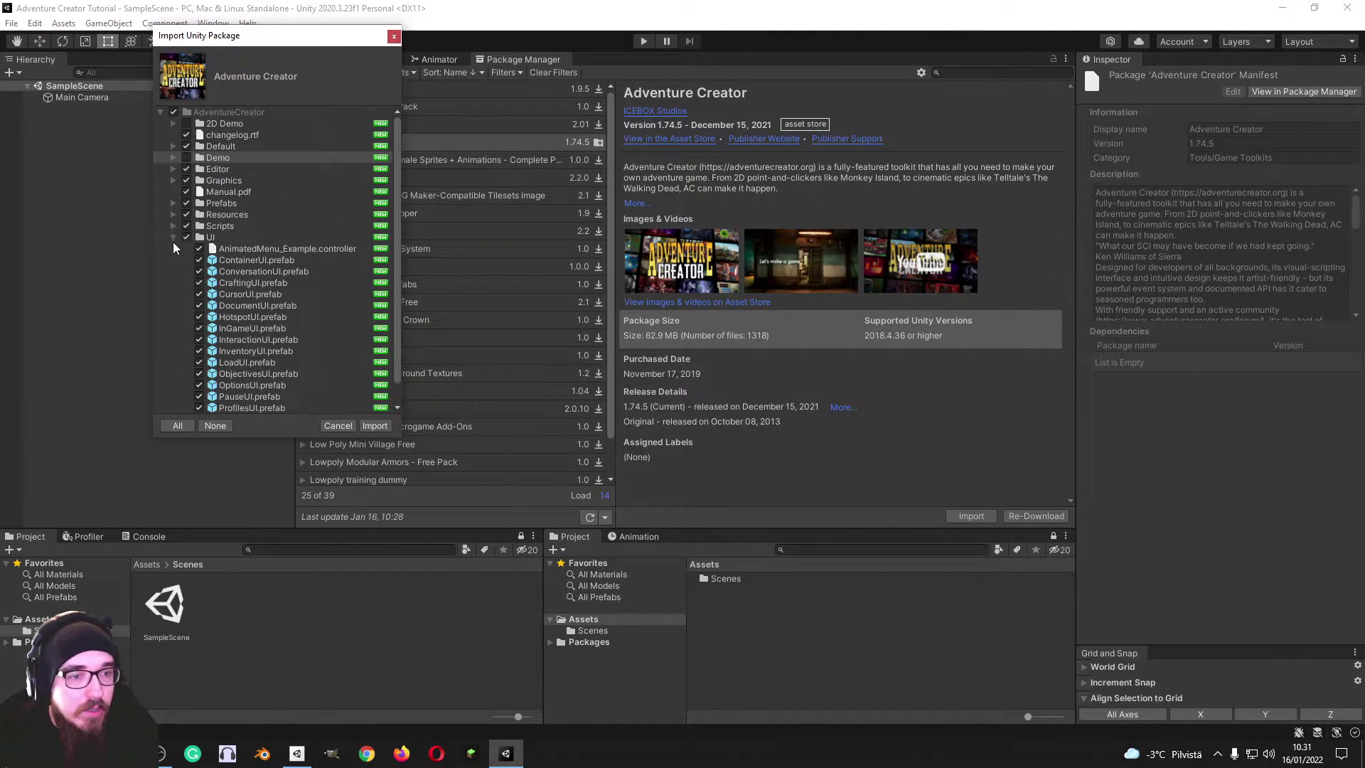
{"action": "left_click", "coordinate": [172, 237]}
{"action": "left_click", "coordinate": [373, 424]}
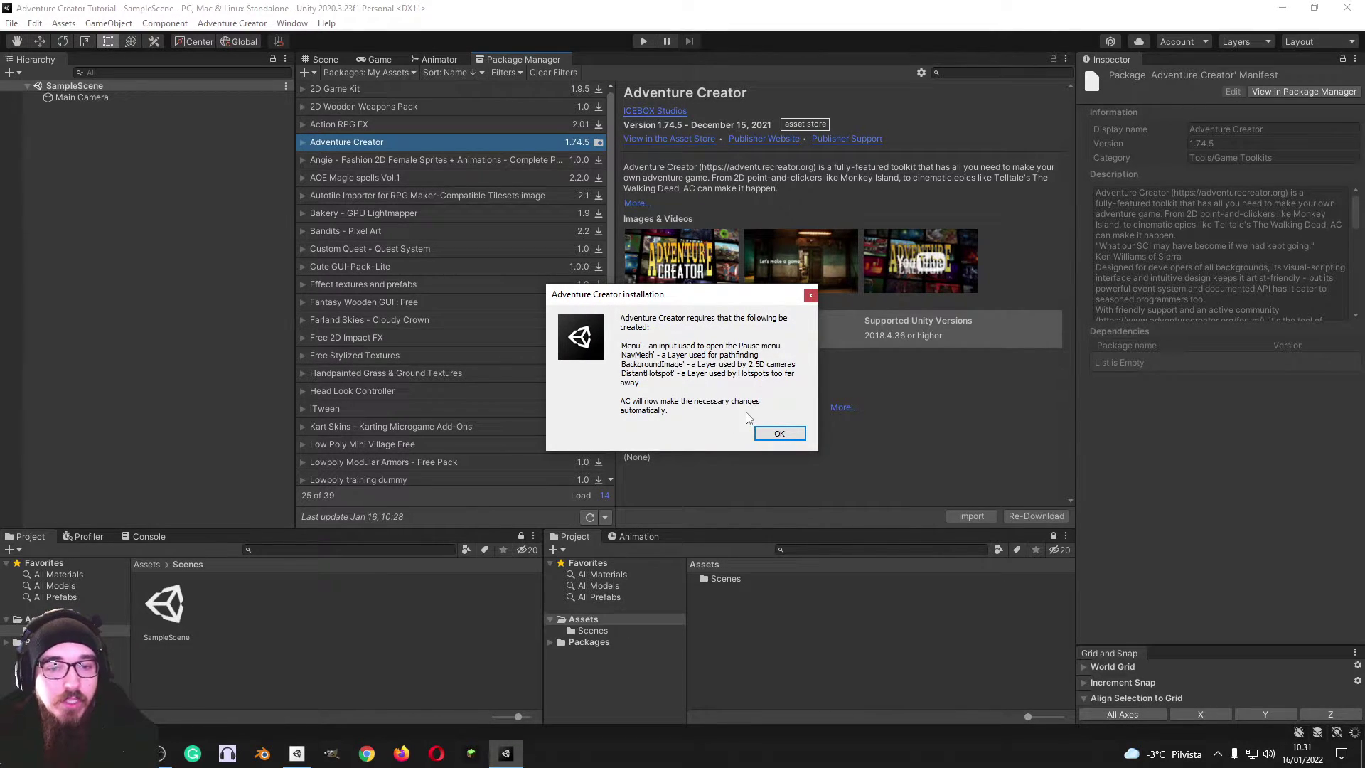
Accept Adventure Creator's required input and layer changes, then review the import log in the Console
{"action": "left_click", "coordinate": [780, 435]}
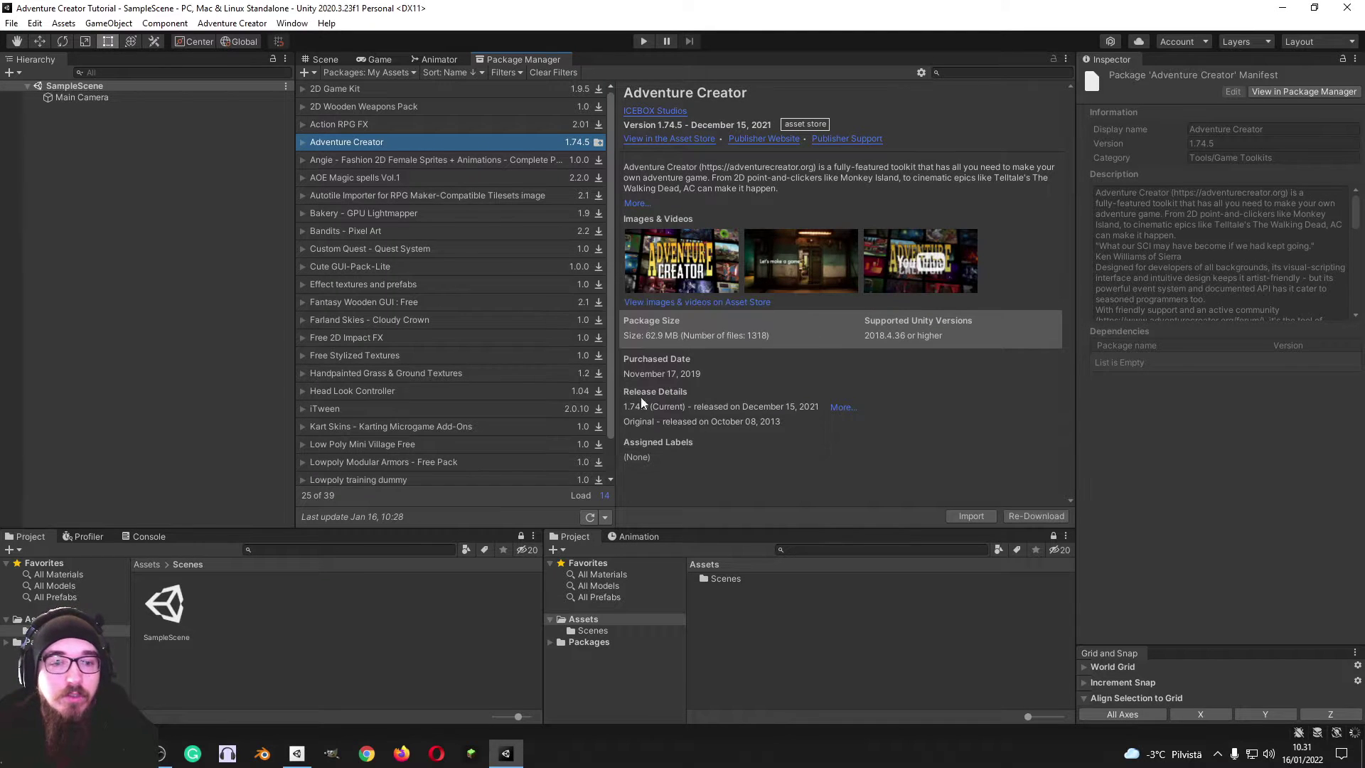
{"action": "left_click", "coordinate": [132, 537]}
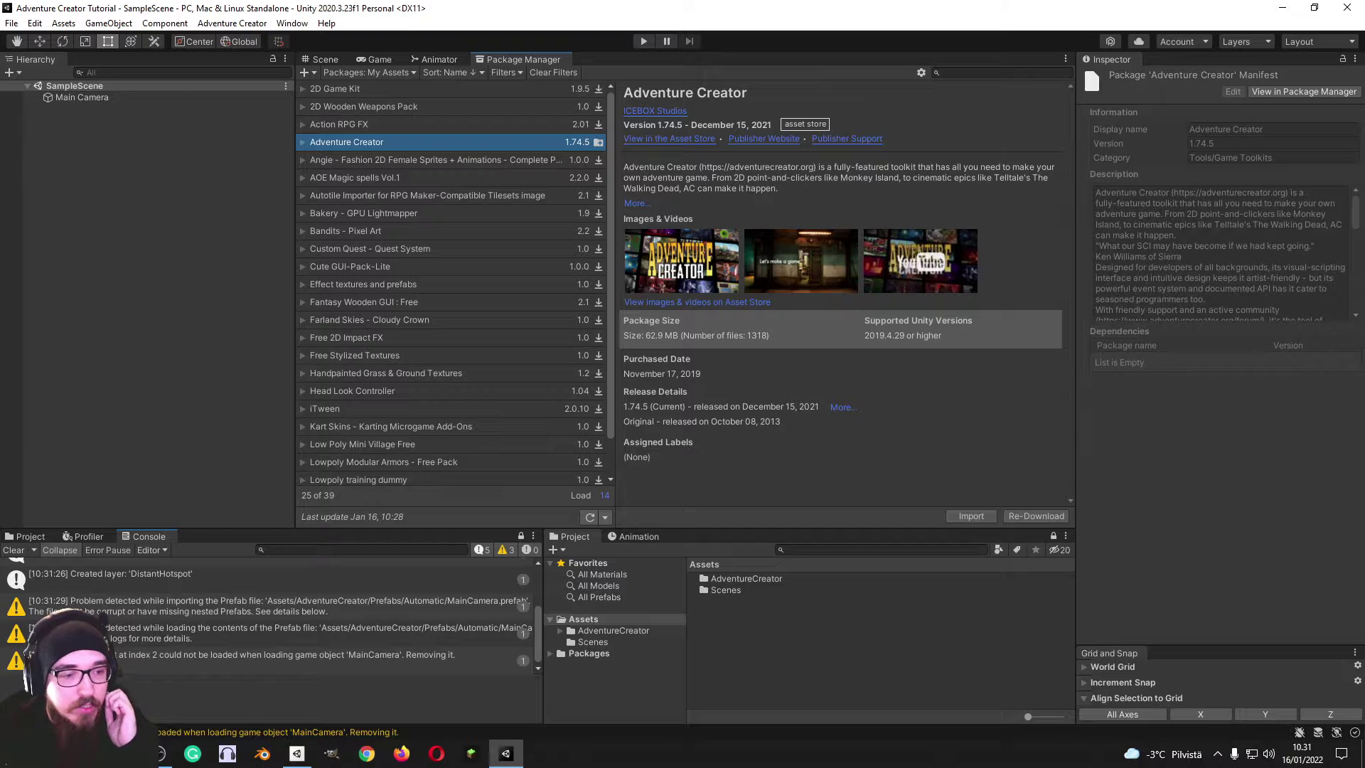
{"action": "scroll", "coordinate": [215, 637], "scroll_direction": "down", "scroll_amount": 1}
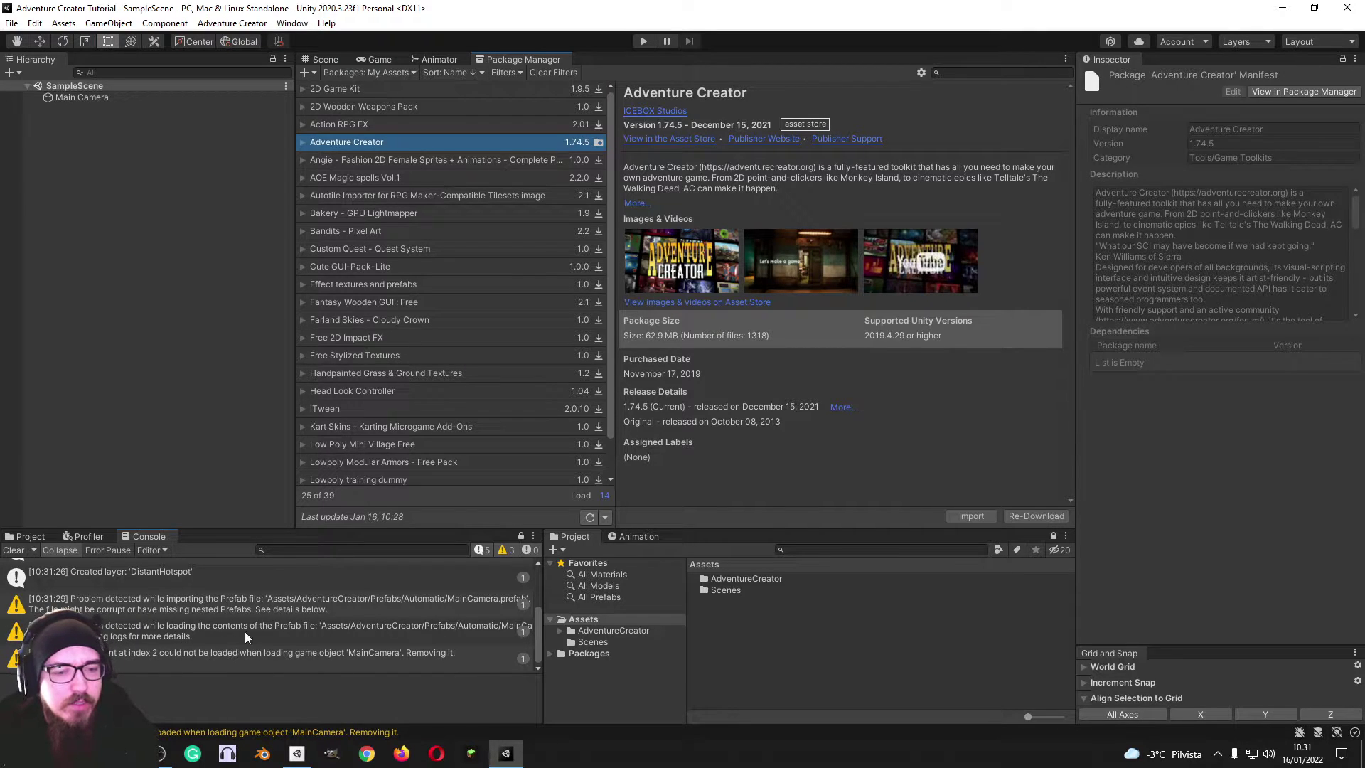
{"action": "scroll", "coordinate": [206, 619], "scroll_direction": "up", "scroll_amount": 3}
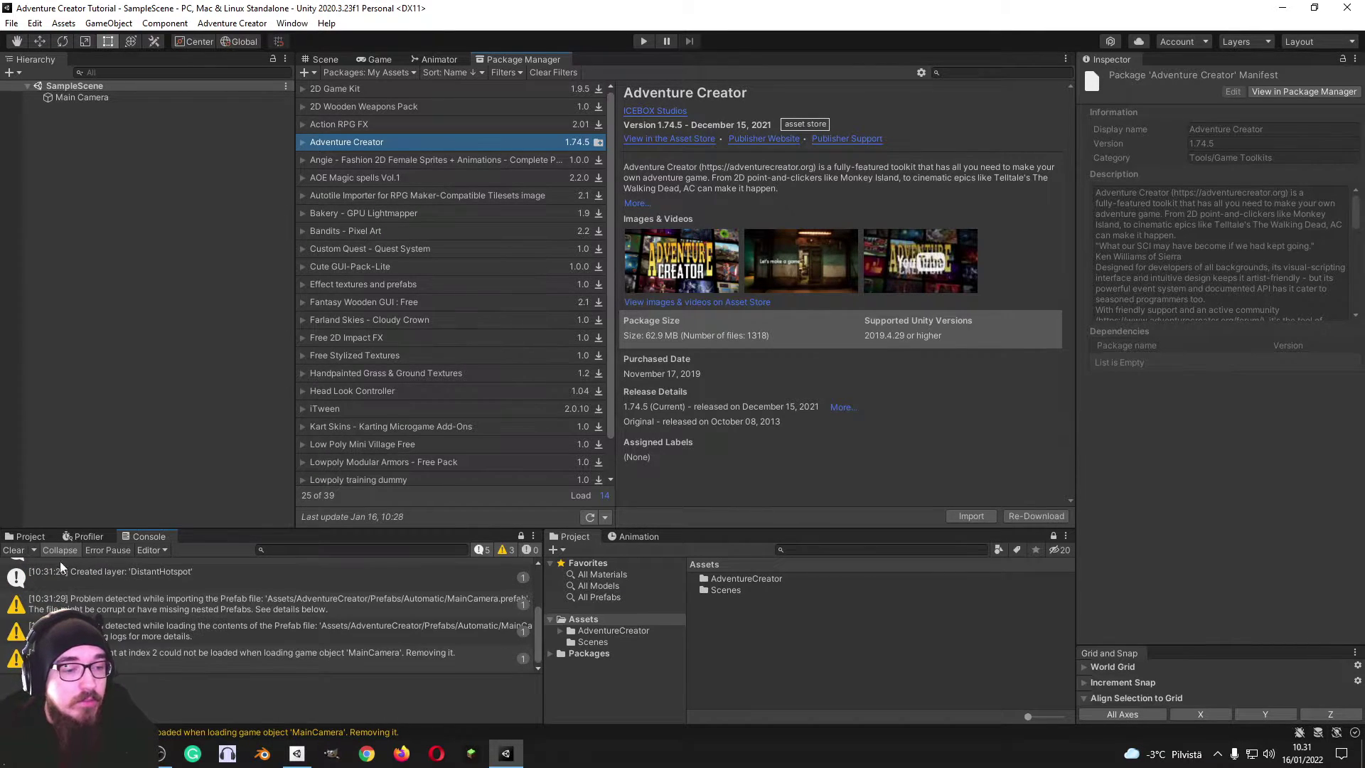
{"action": "left_click", "coordinate": [28, 536]}
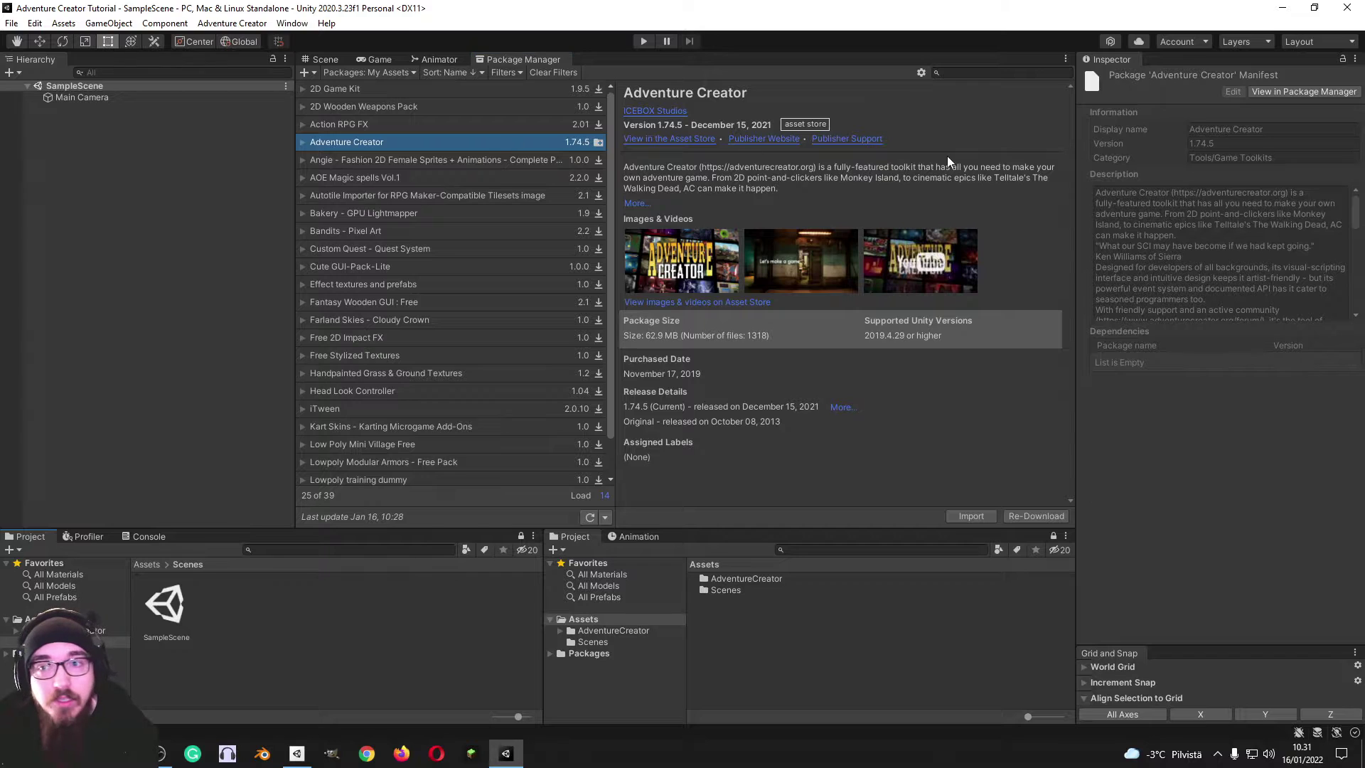
Launch the New Game wizard from the Adventure Creator Getting started menu
{"action": "left_click", "coordinate": [323, 59]}
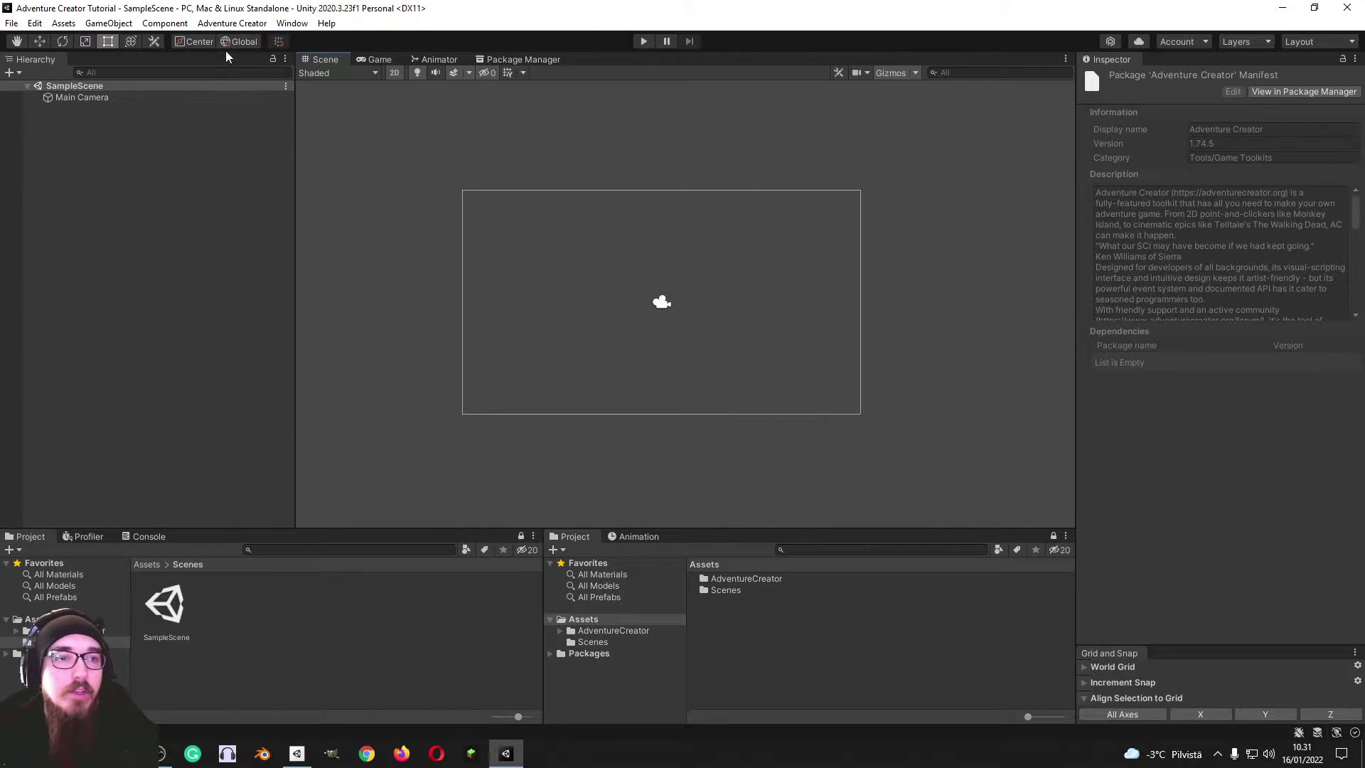
{"action": "left_click", "coordinate": [223, 25]}
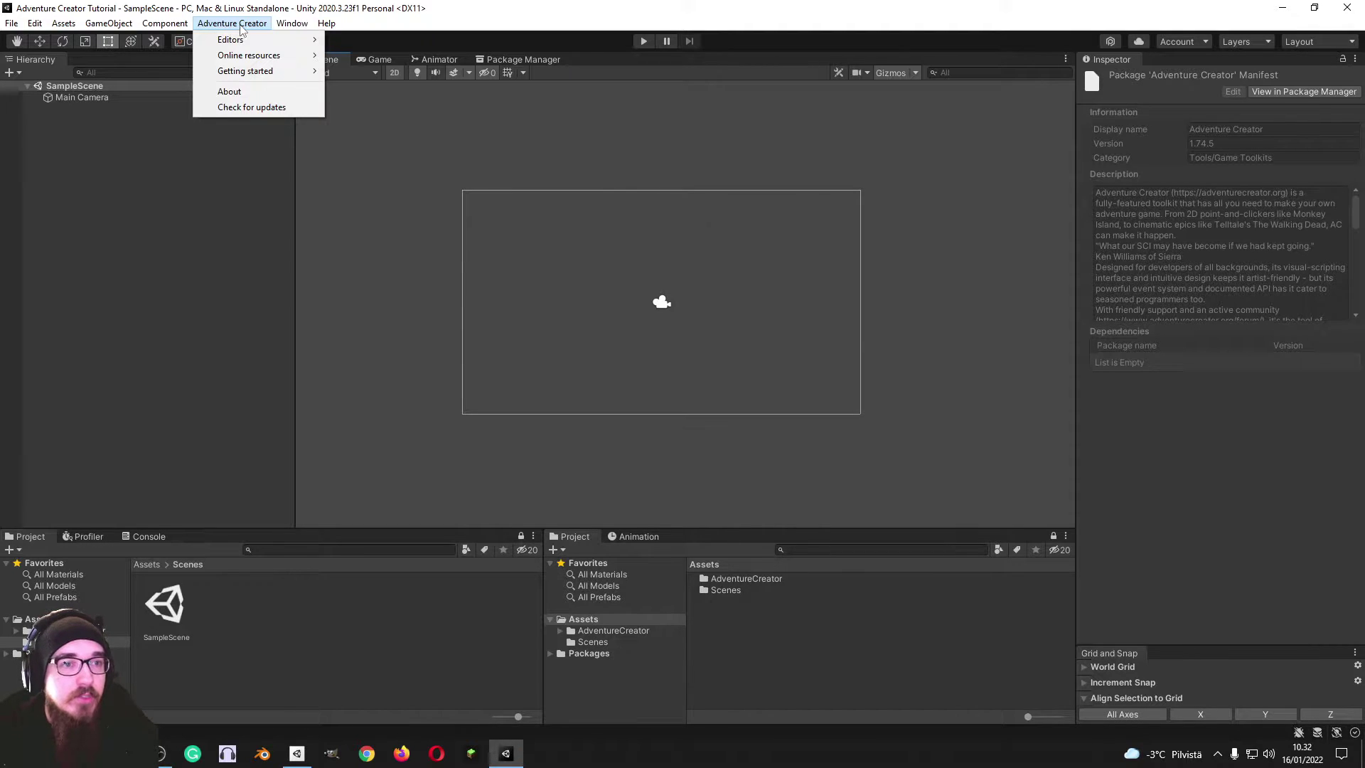
{"action": "mouse_move", "coordinate": [319, 74]}
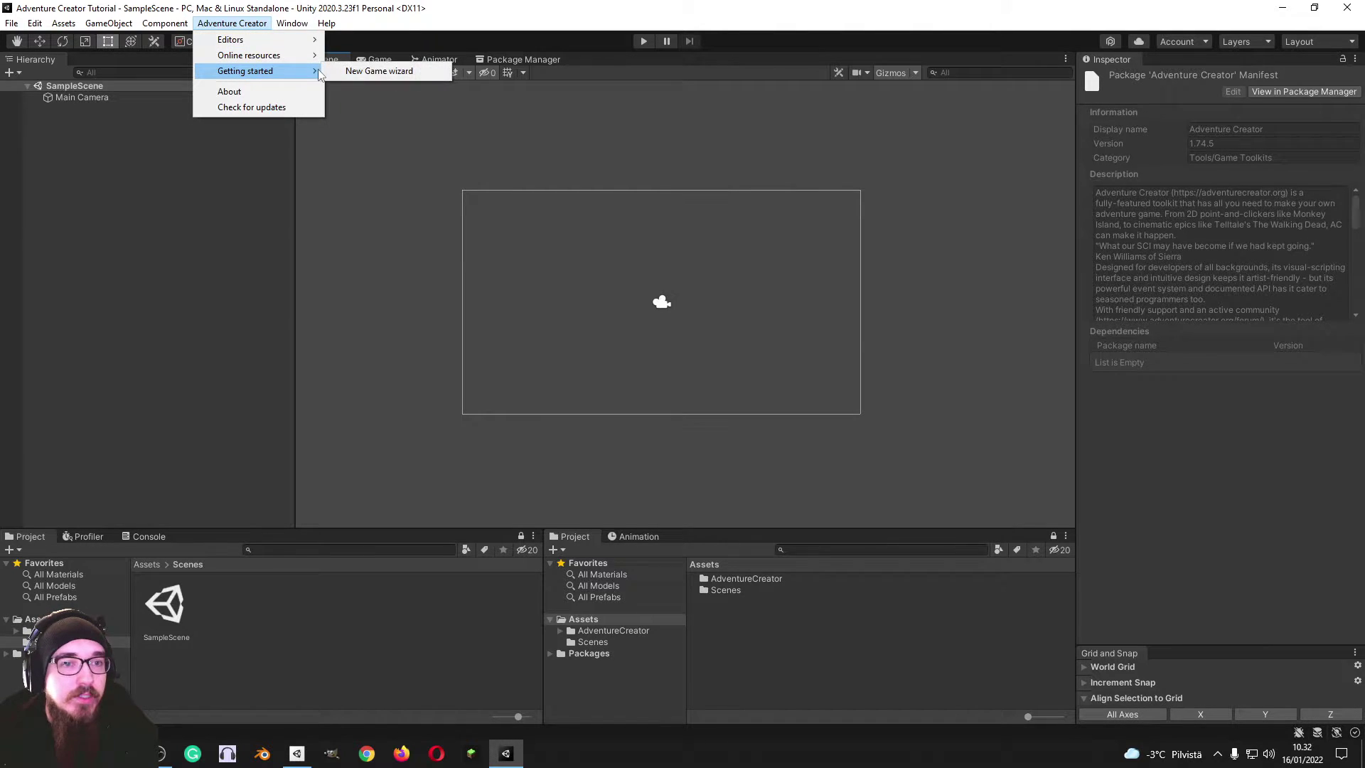
{"action": "left_click", "coordinate": [357, 73]}
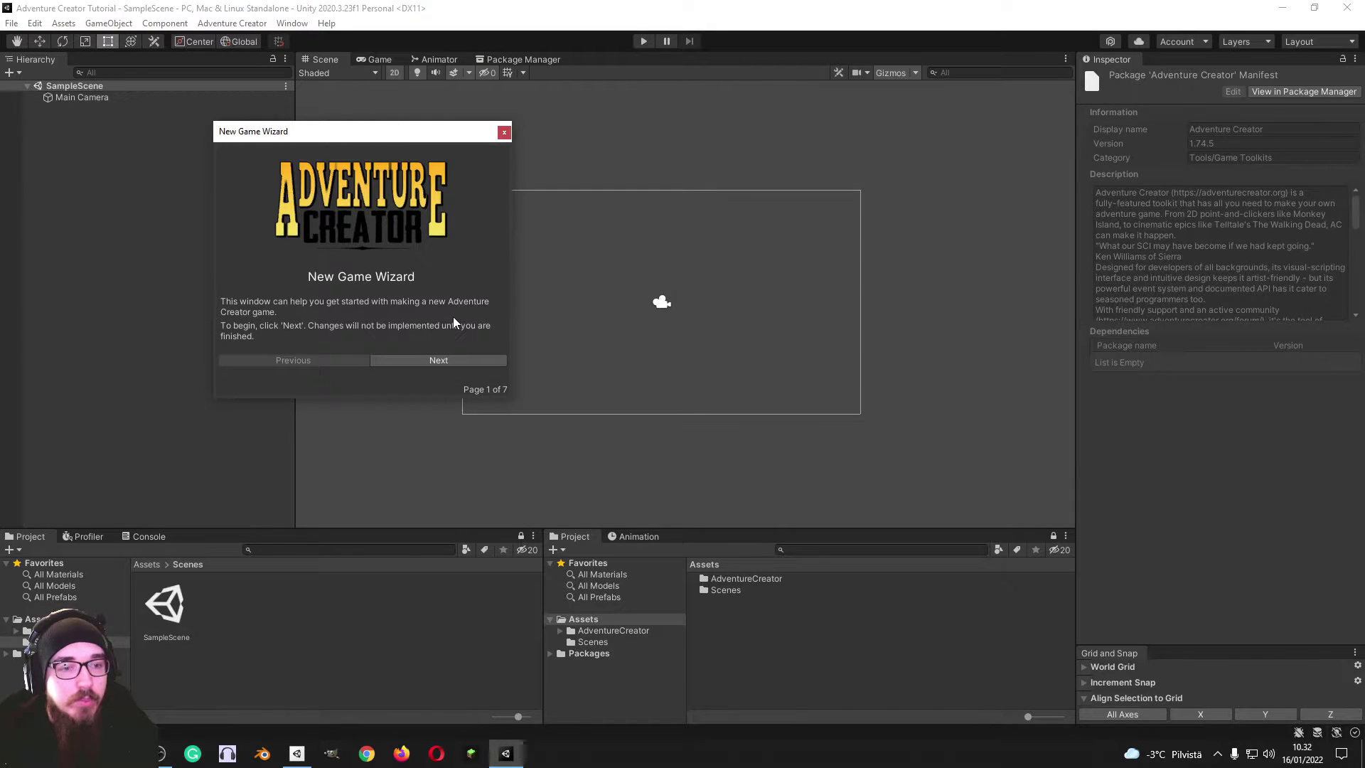
Name the game 'Adventure Creator Tutorial' and keep the 2D camera perspective
{"action": "left_click", "coordinate": [425, 360]}
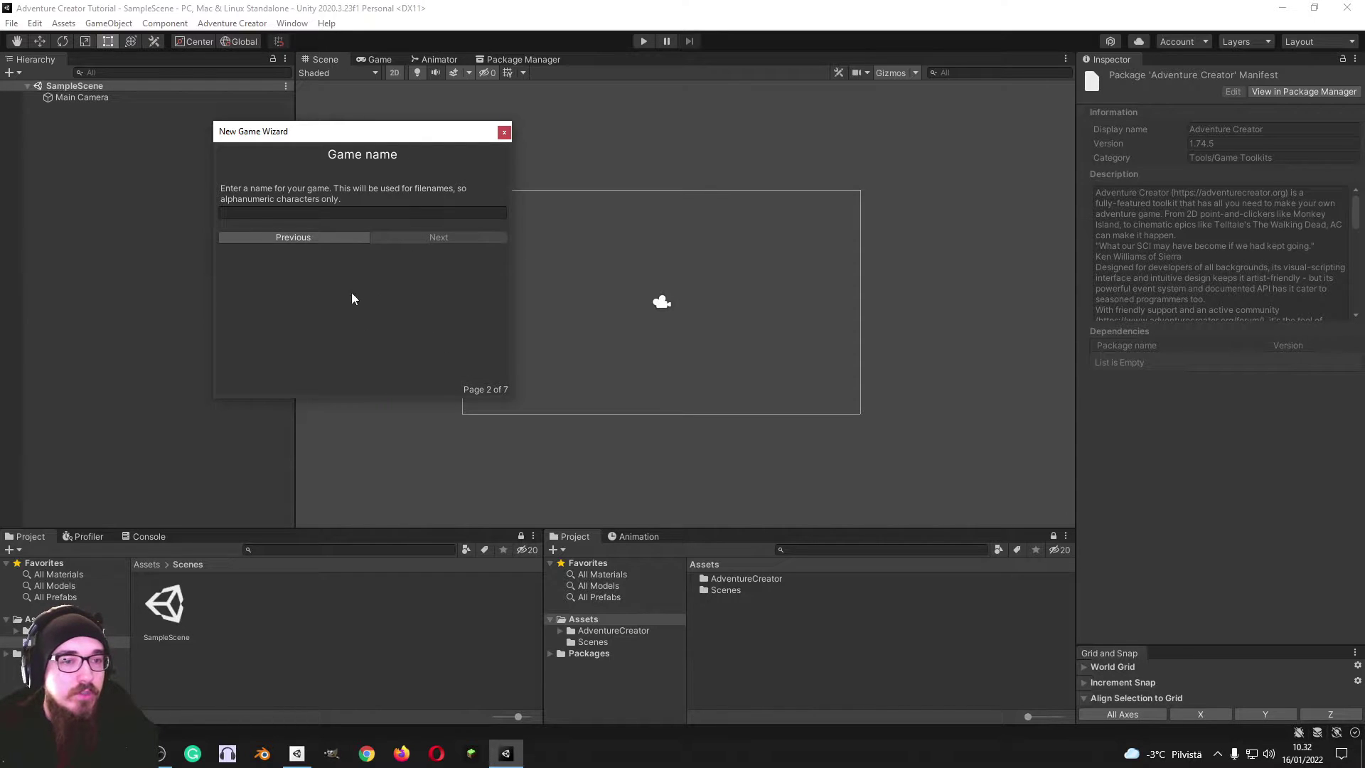
{"action": "left_click", "coordinate": [311, 210]}
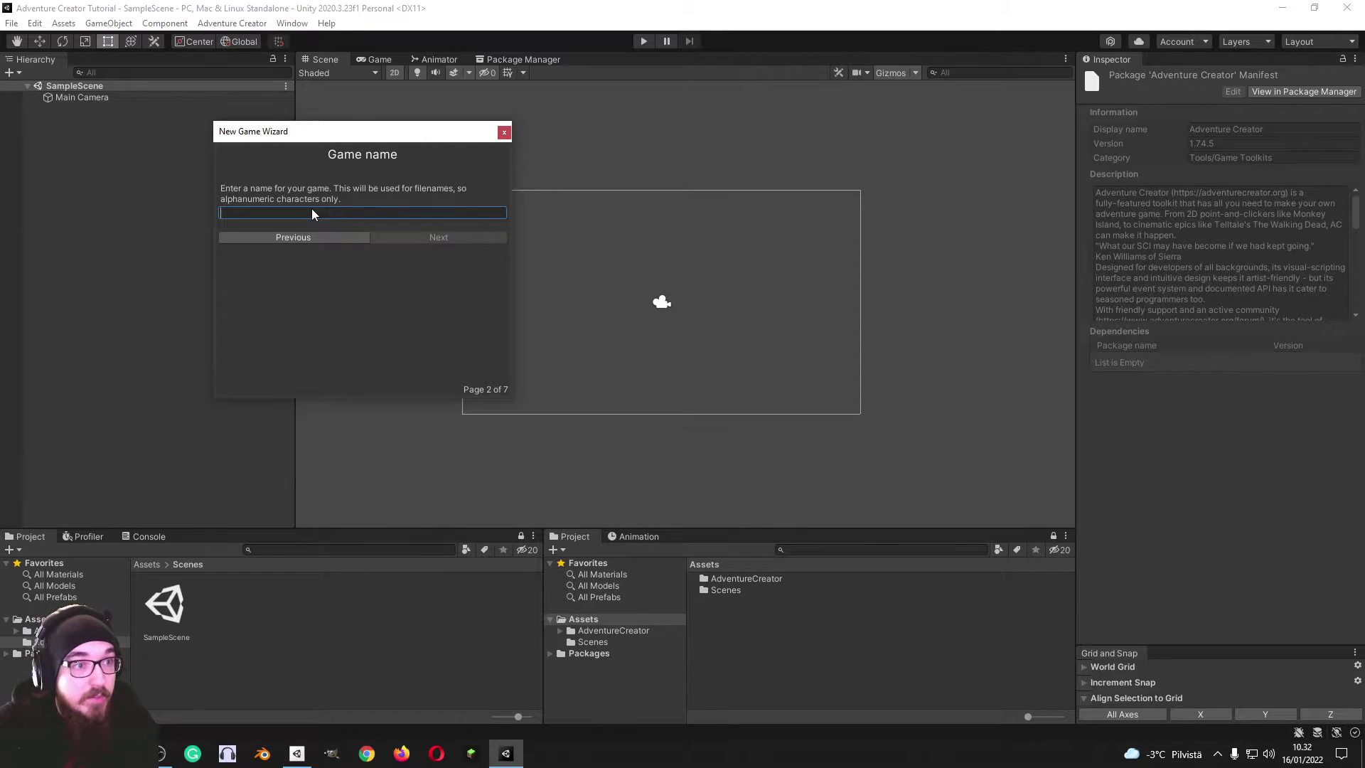
{"action": "type", "text": "Adventure Creator Tutorial"}
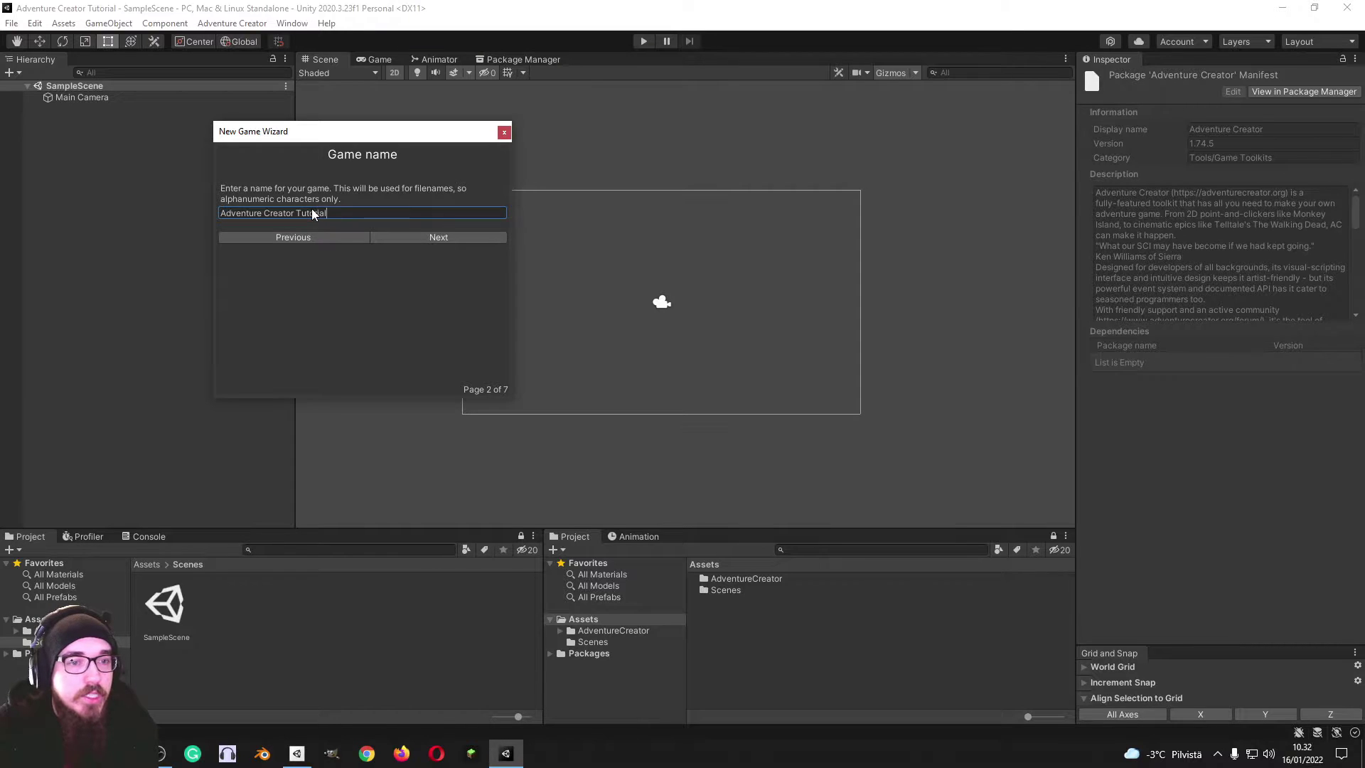
{"action": "left_click", "coordinate": [451, 238]}
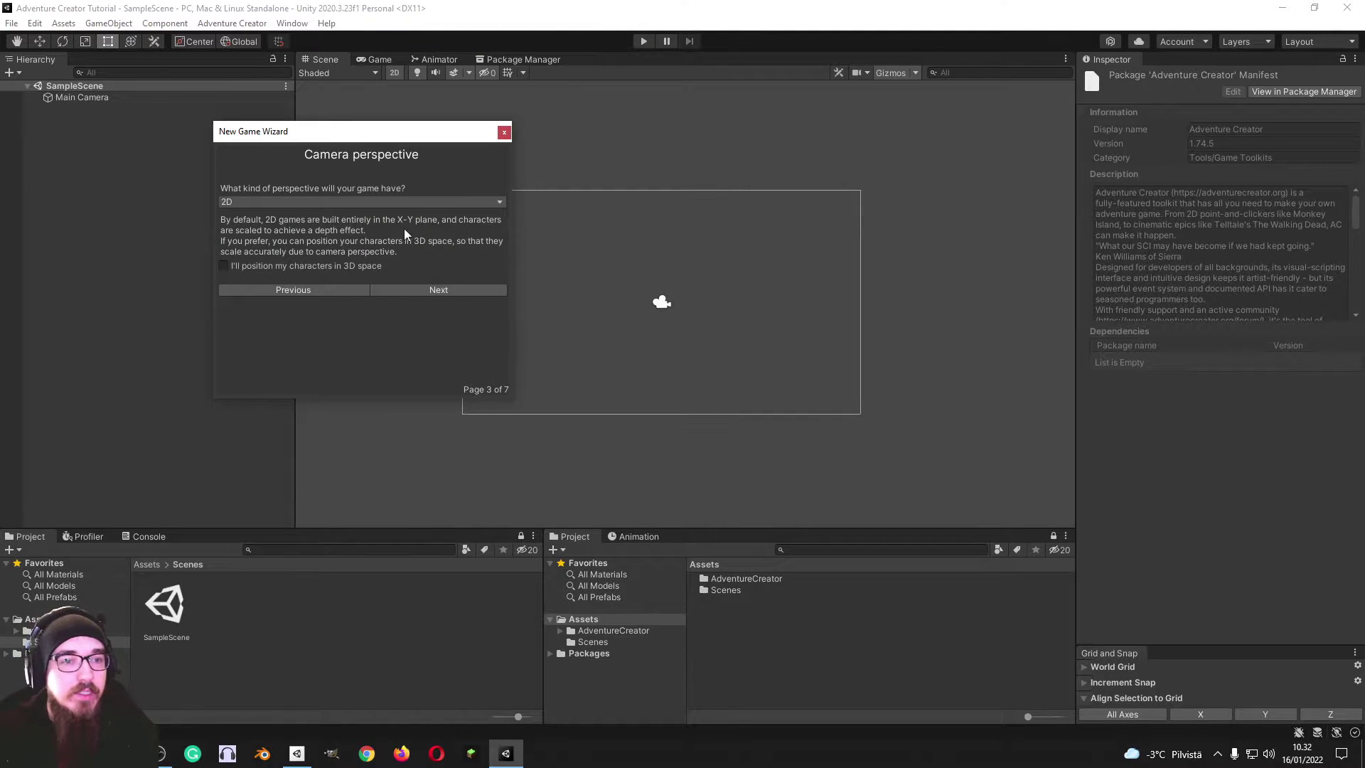
{"action": "left_click", "coordinate": [364, 204]}
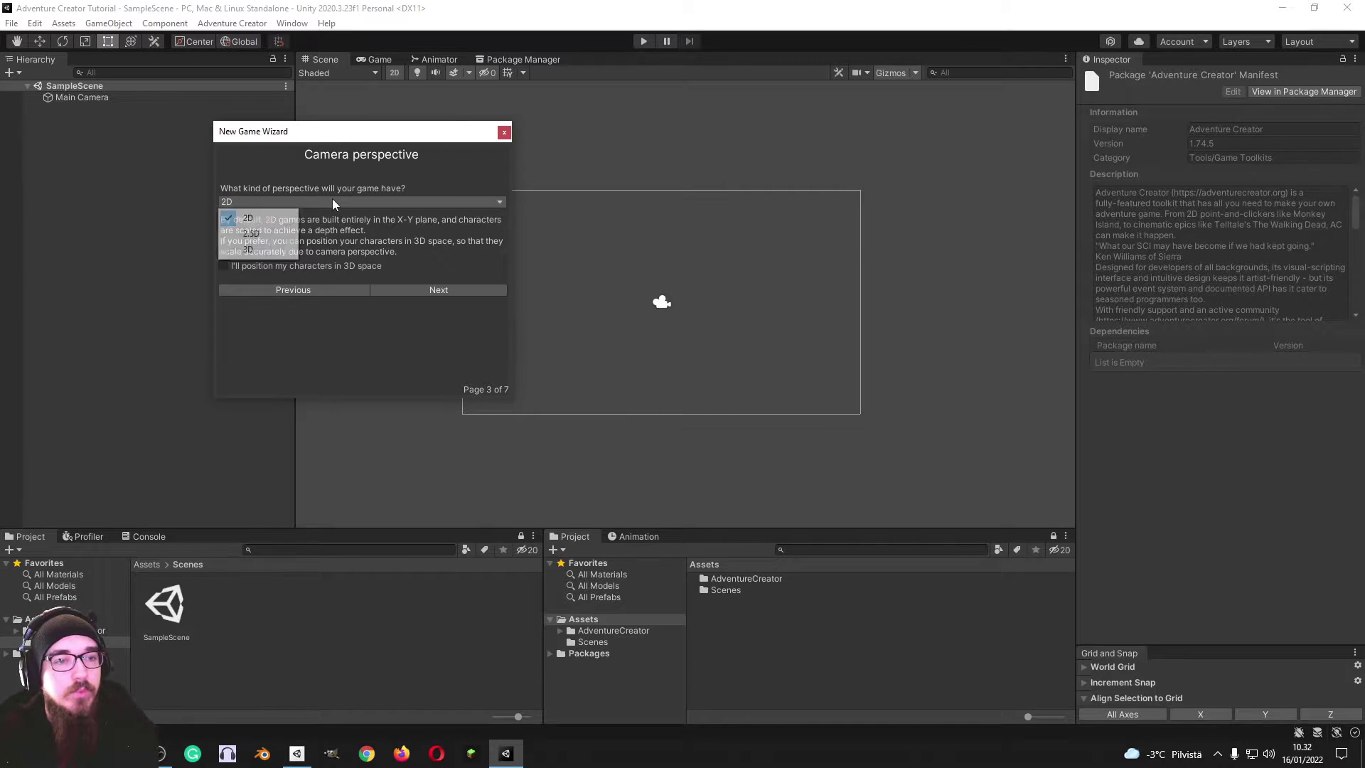
{"action": "left_click", "coordinate": [398, 245]}
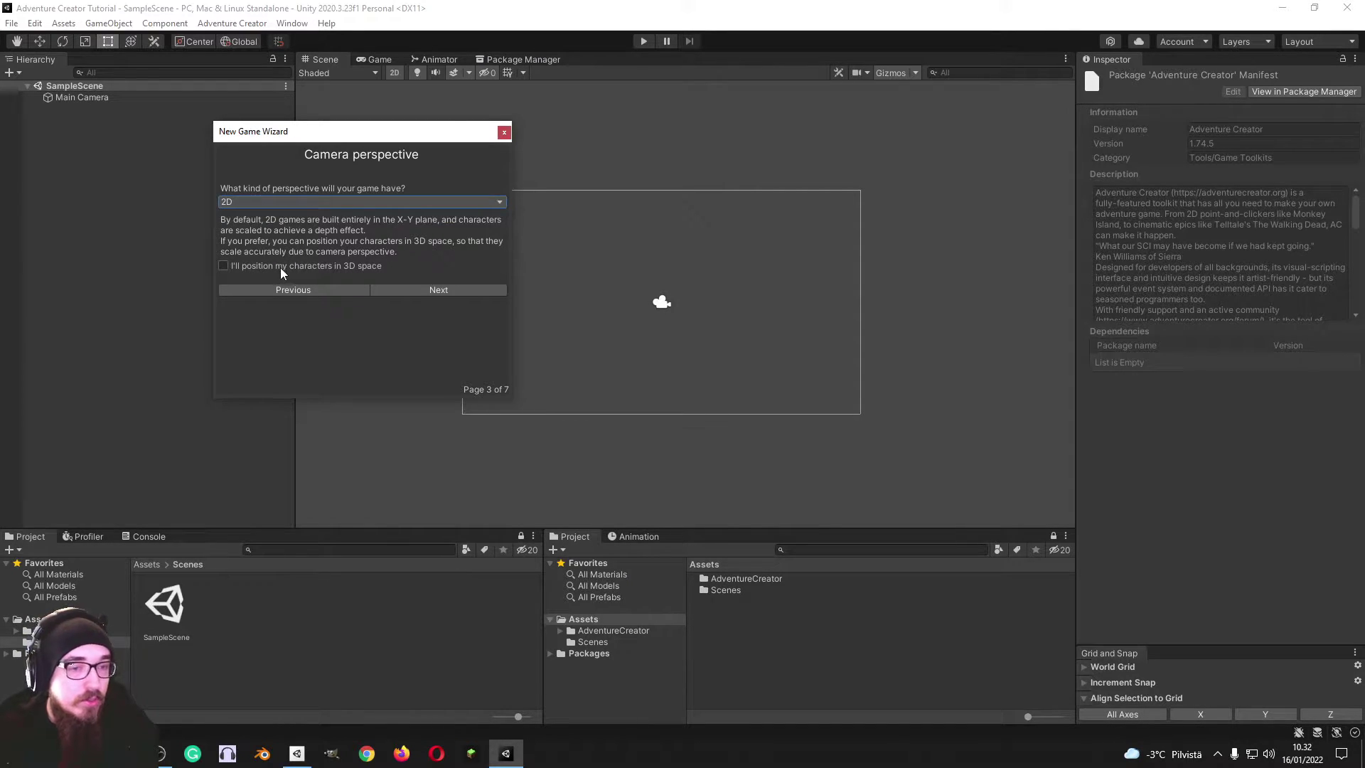
{"action": "left_click", "coordinate": [433, 290]}
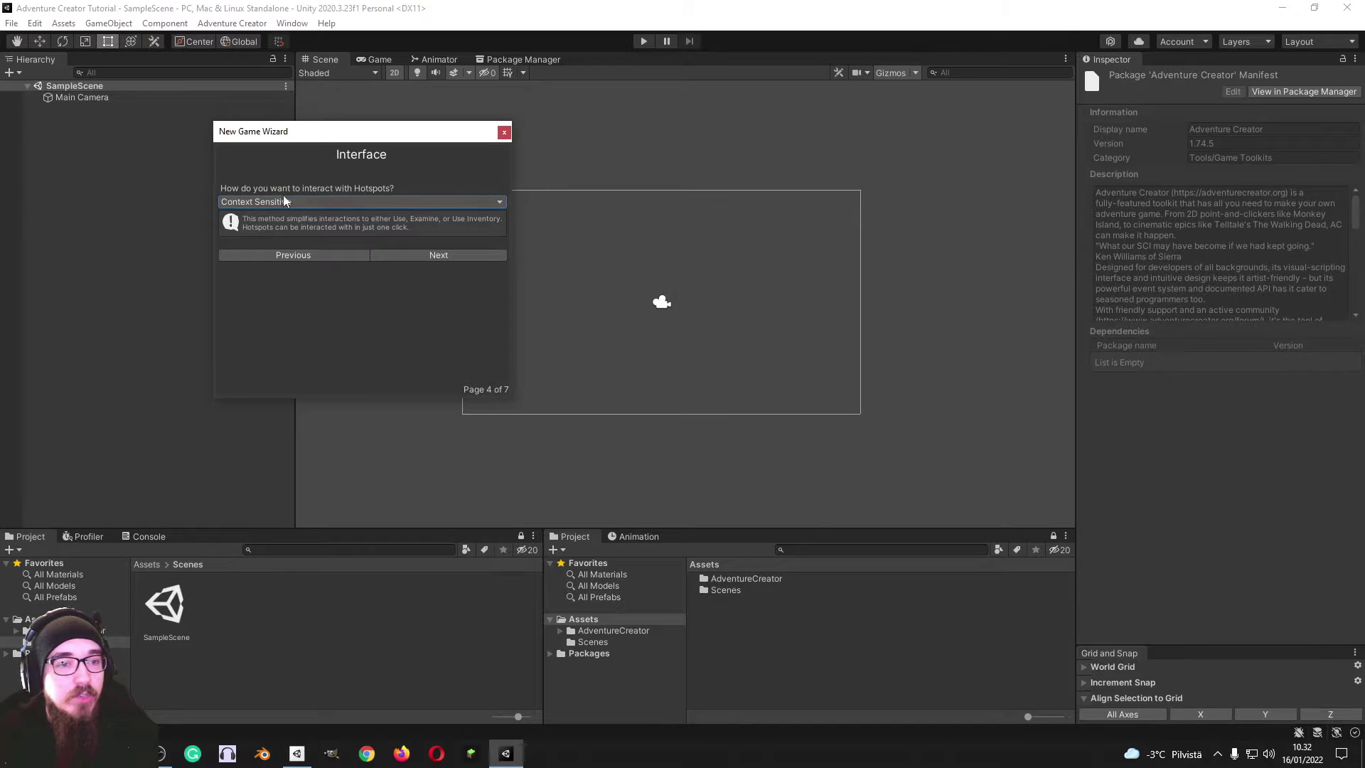
Set the hotspot interaction method to Context Sensitive
{"action": "left_click", "coordinate": [341, 202]}
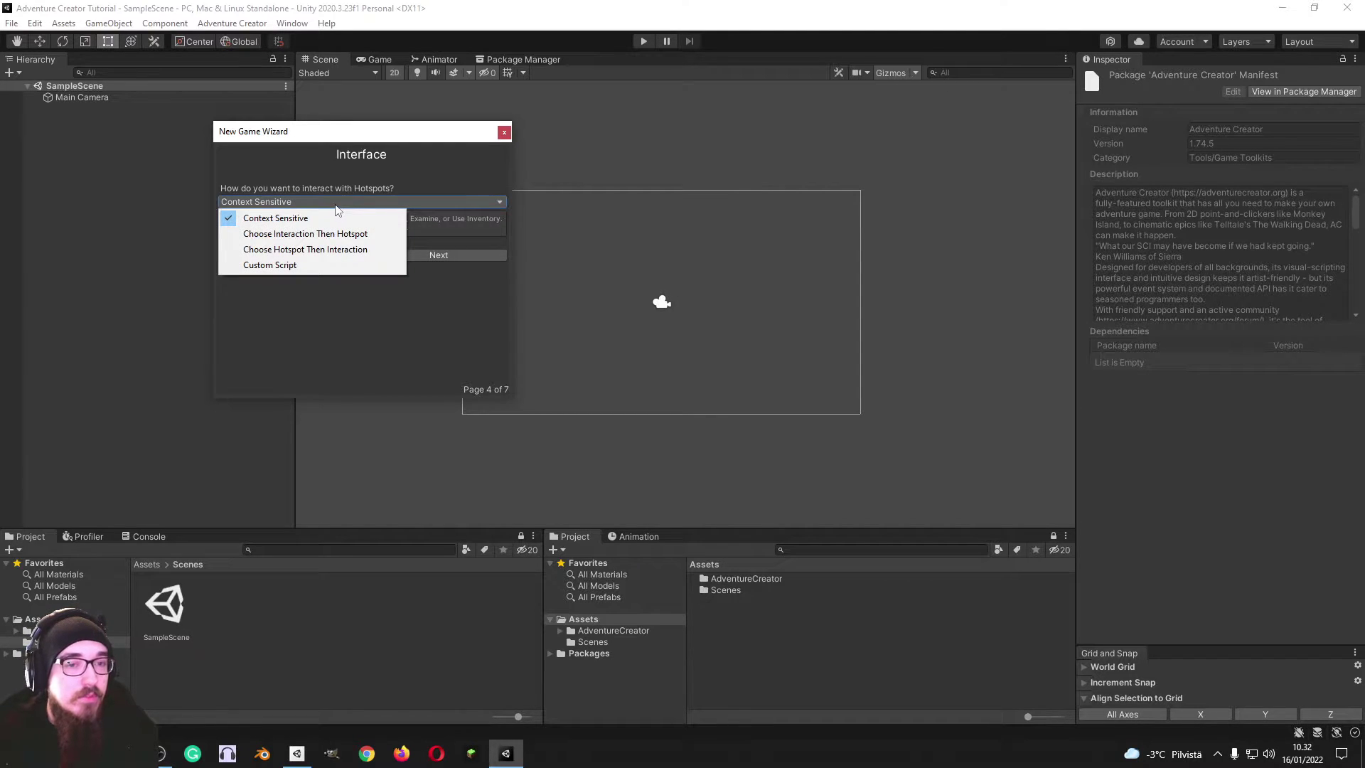
{"action": "left_click", "coordinate": [416, 197]}
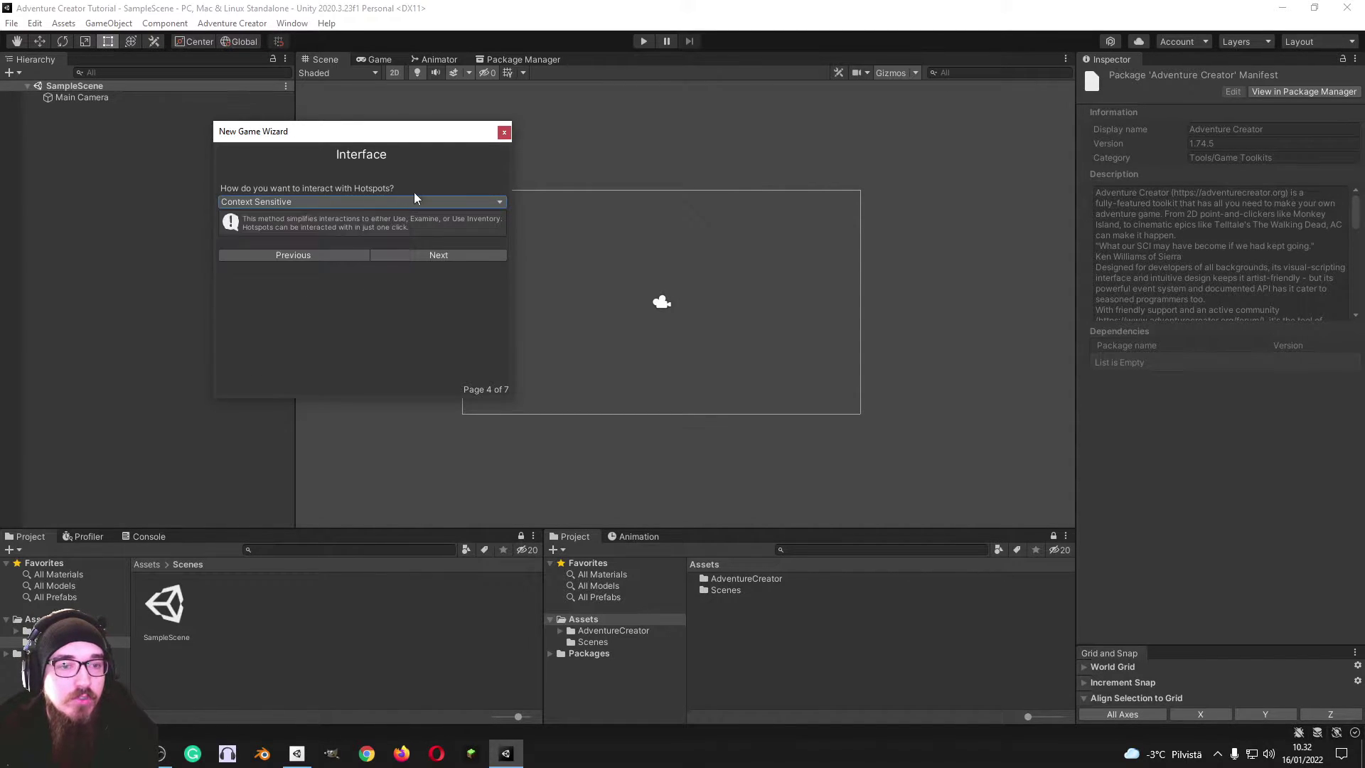
{"action": "left_click", "coordinate": [297, 201]}
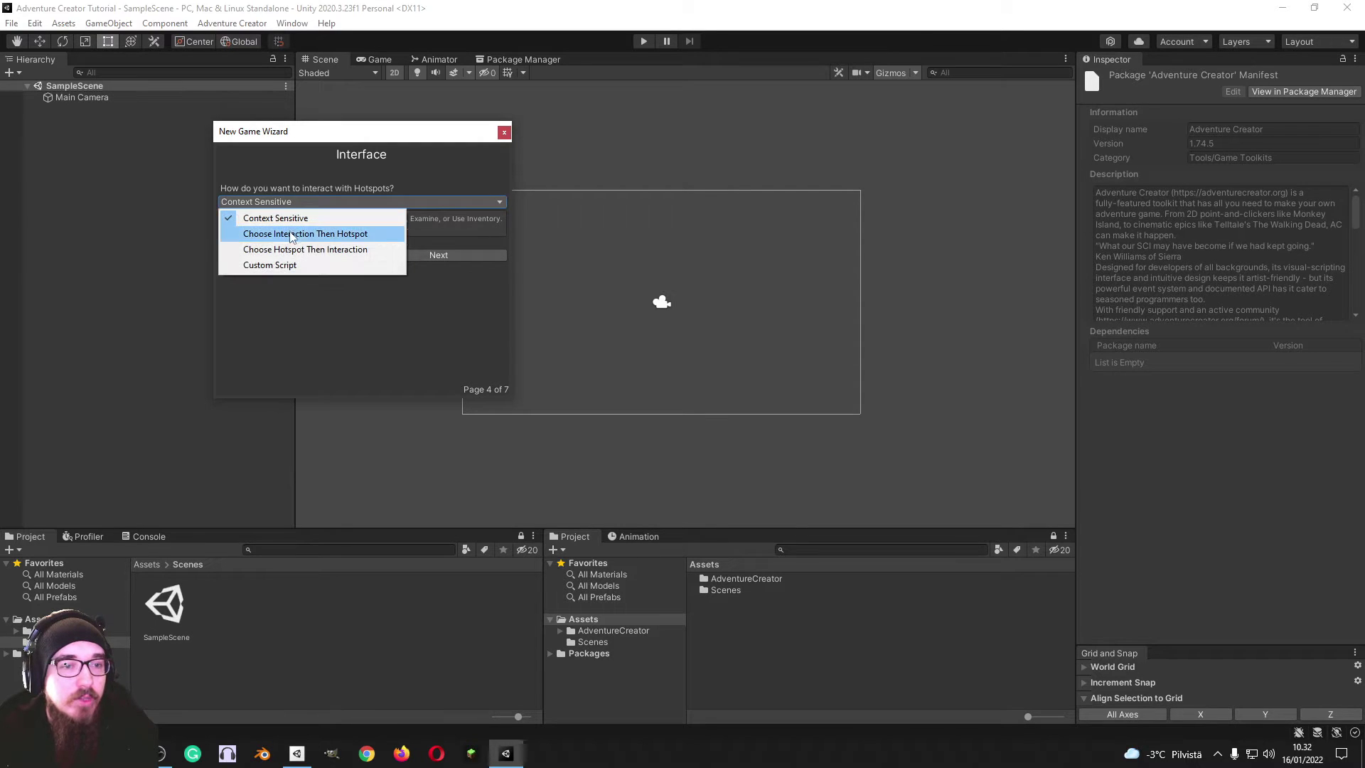
{"action": "left_click", "coordinate": [299, 234]}
{"action": "left_click", "coordinate": [300, 202]}
{"action": "left_click", "coordinate": [304, 250]}
{"action": "left_click", "coordinate": [313, 202]}
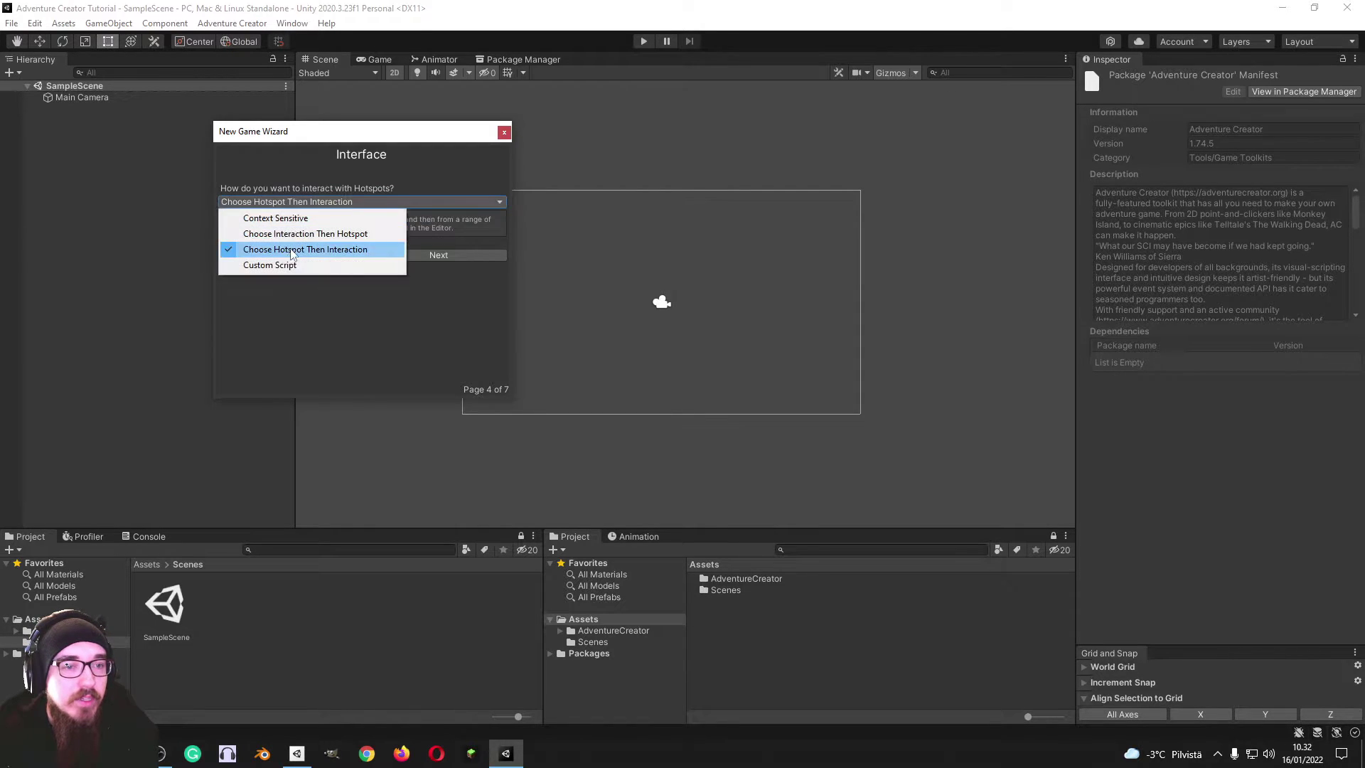
{"action": "left_click", "coordinate": [292, 248]}
{"action": "left_click", "coordinate": [296, 201]}
{"action": "left_click", "coordinate": [296, 218]}
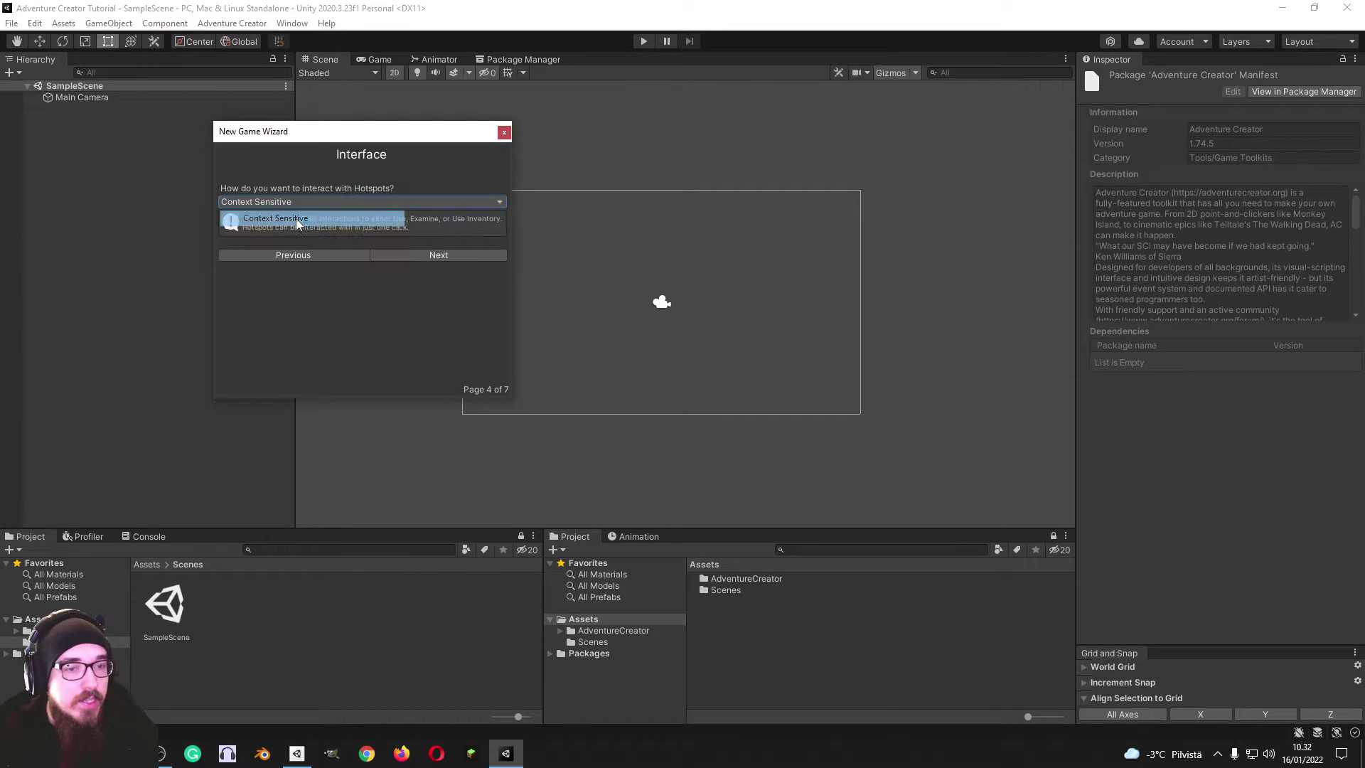
{"action": "left_click", "coordinate": [424, 256]}
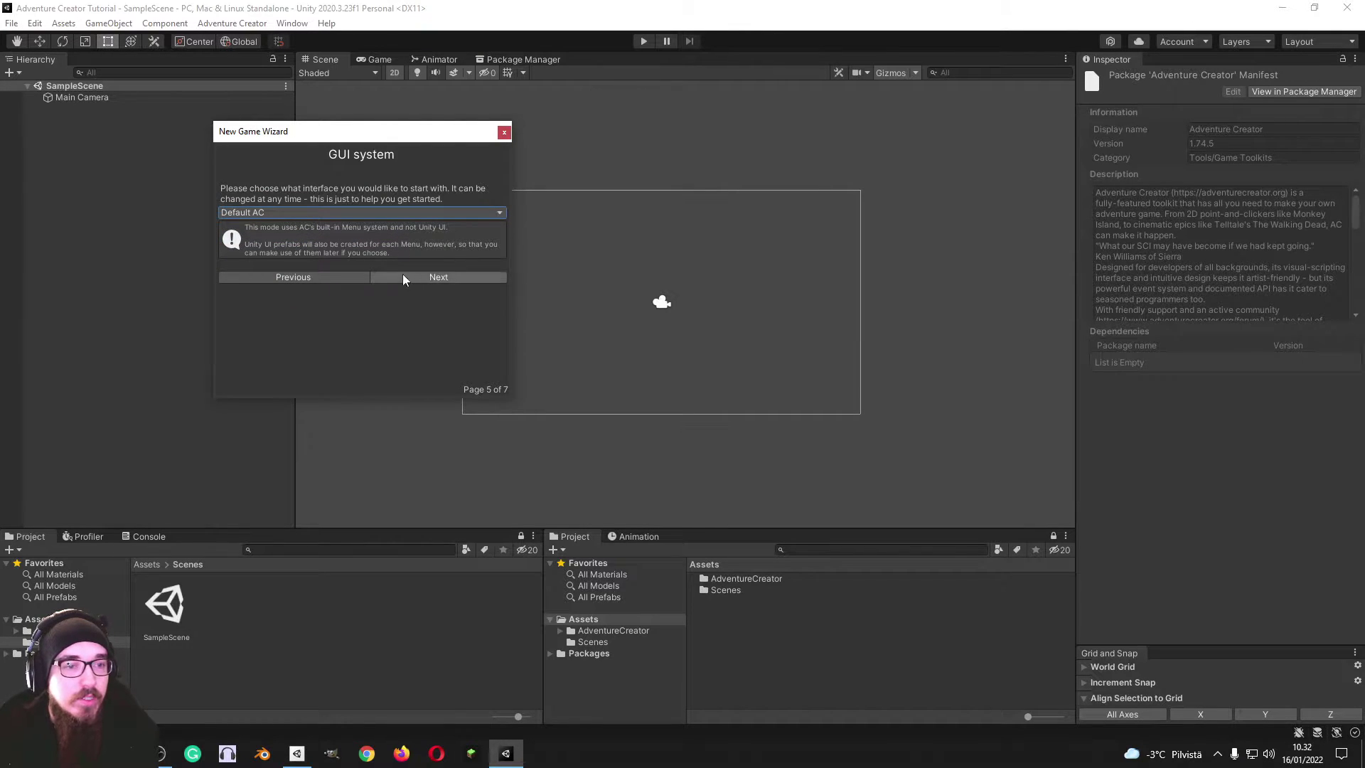
Keep Default AC as the interface system
{"action": "left_click", "coordinate": [335, 211]}
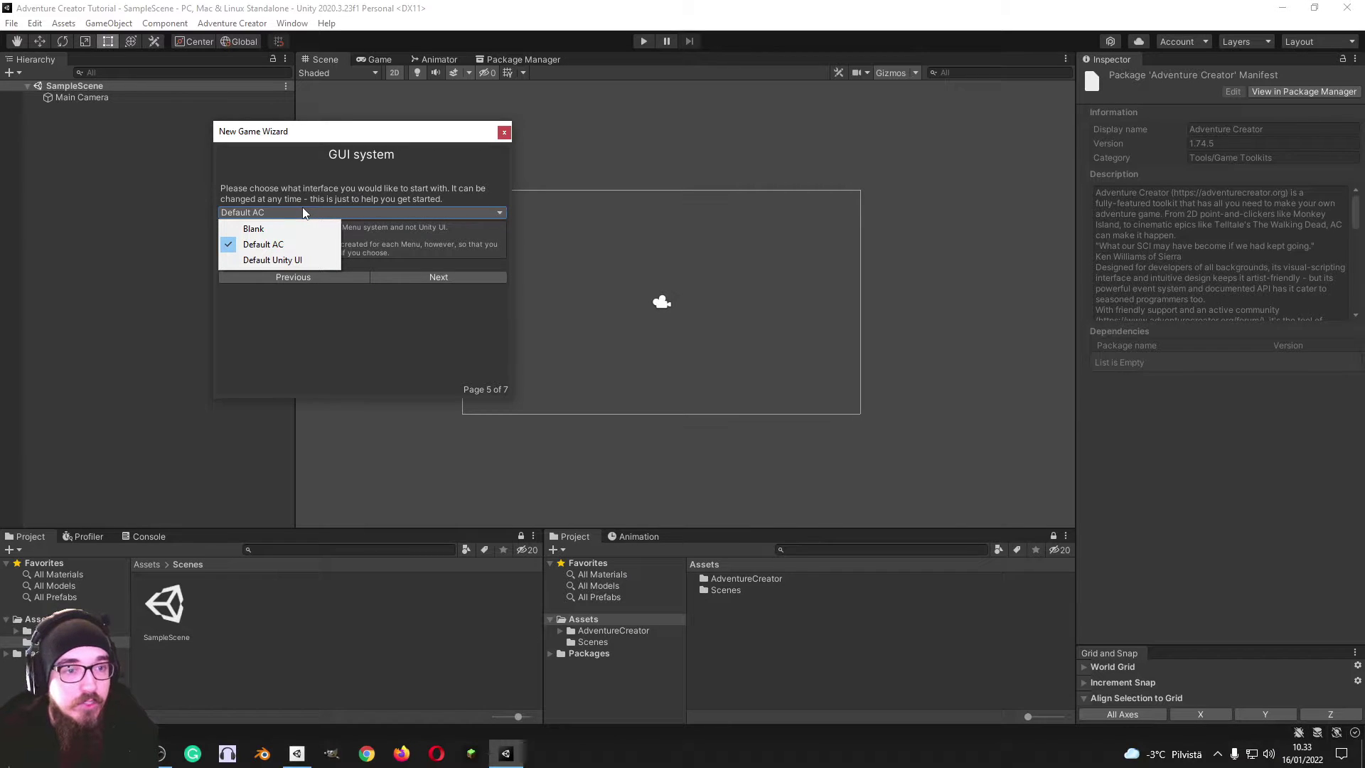
{"action": "left_click", "coordinate": [421, 257]}
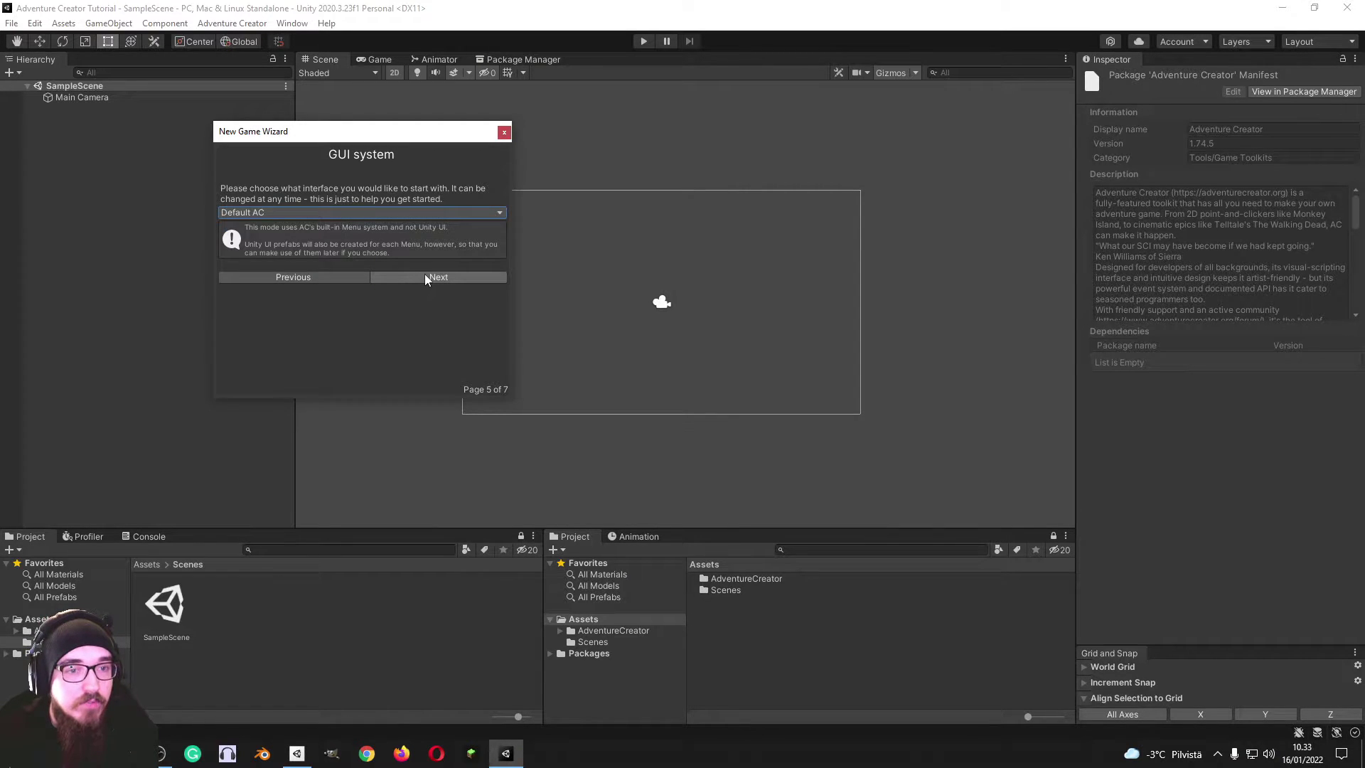
{"action": "left_click", "coordinate": [424, 275]}
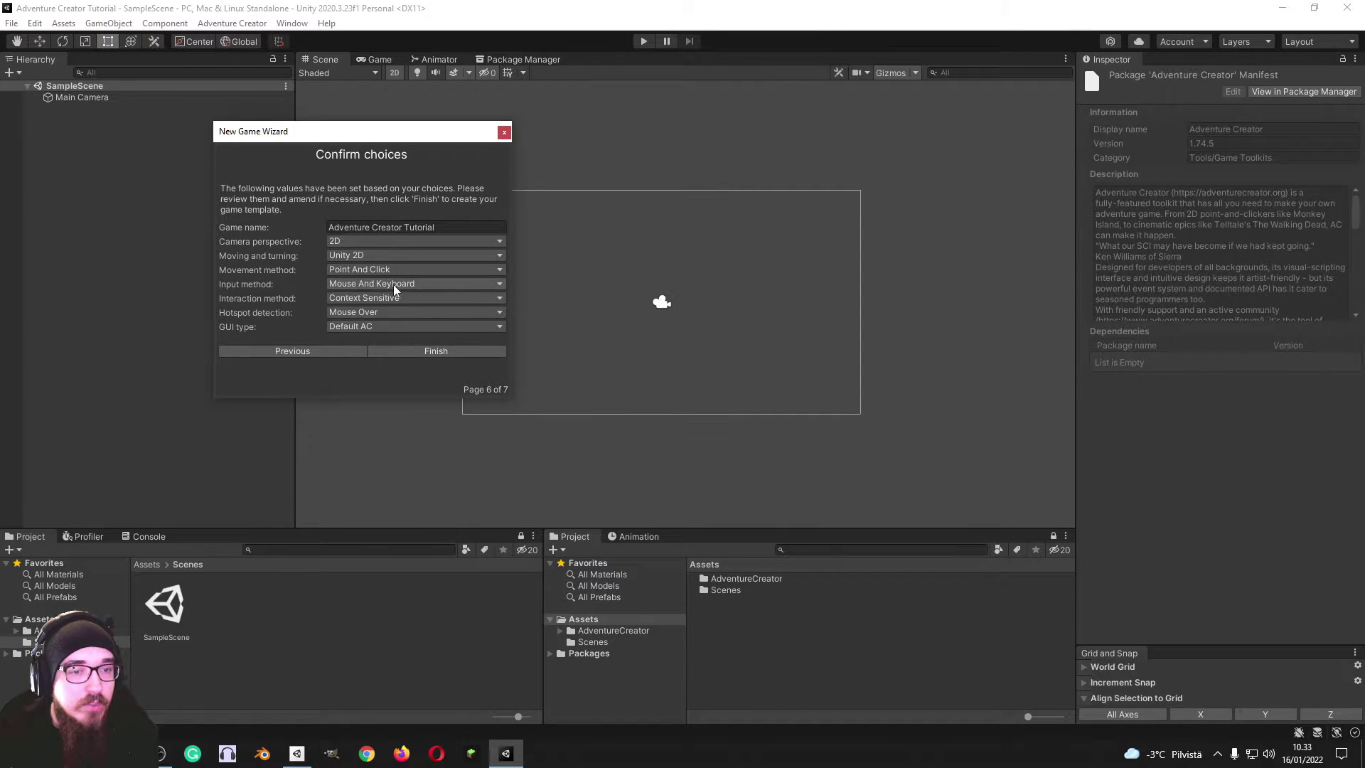
Set the movement method to Direct and finish the wizard to generate the game
{"action": "left_click", "coordinate": [393, 284]}
{"action": "left_click", "coordinate": [416, 271]}
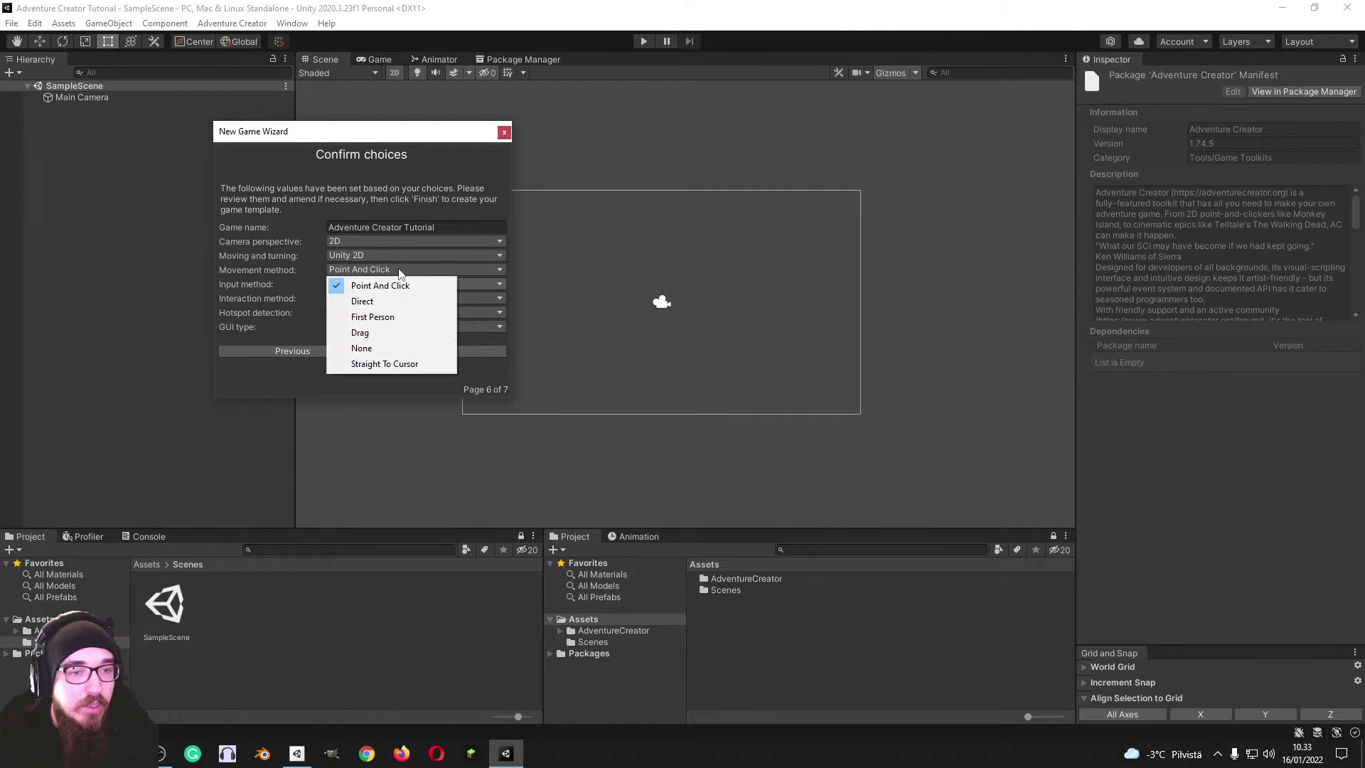
{"action": "left_click", "coordinate": [409, 303]}
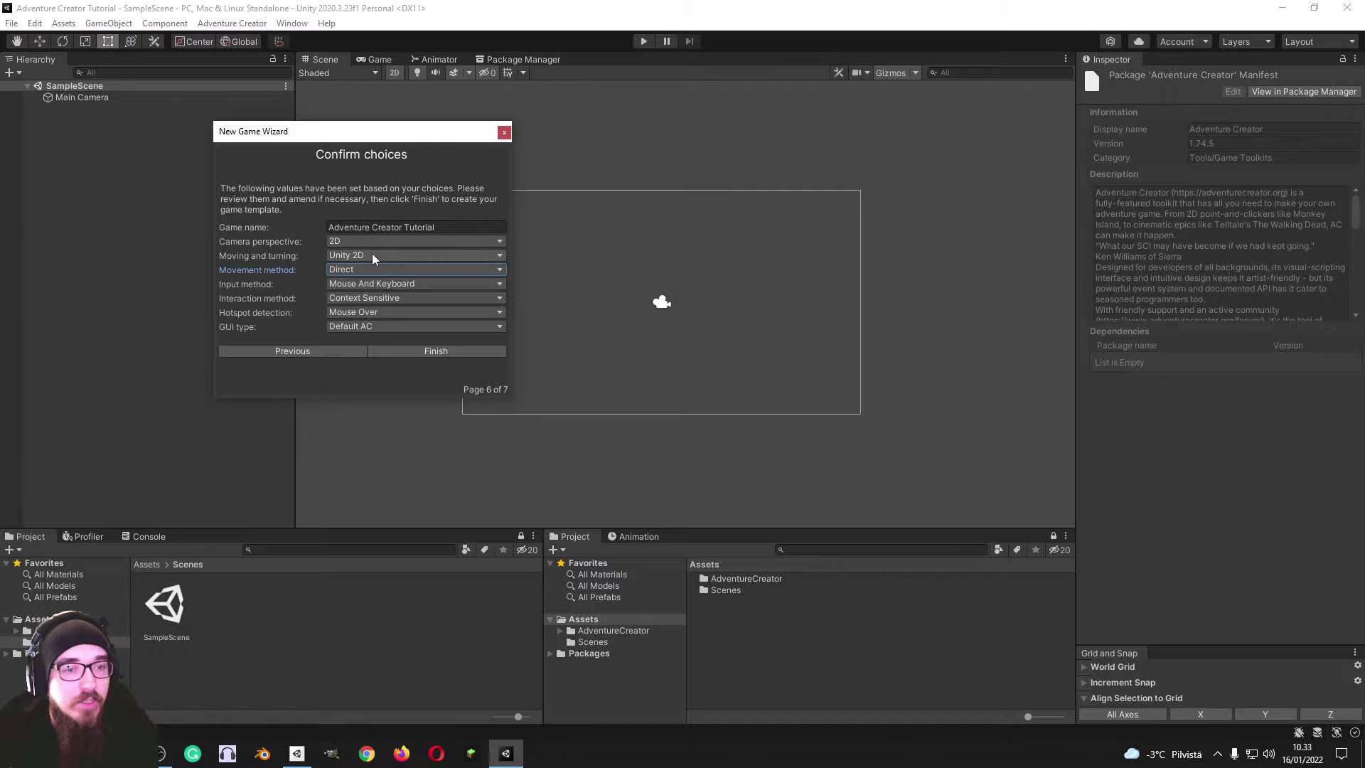
{"action": "left_click", "coordinate": [378, 270]}
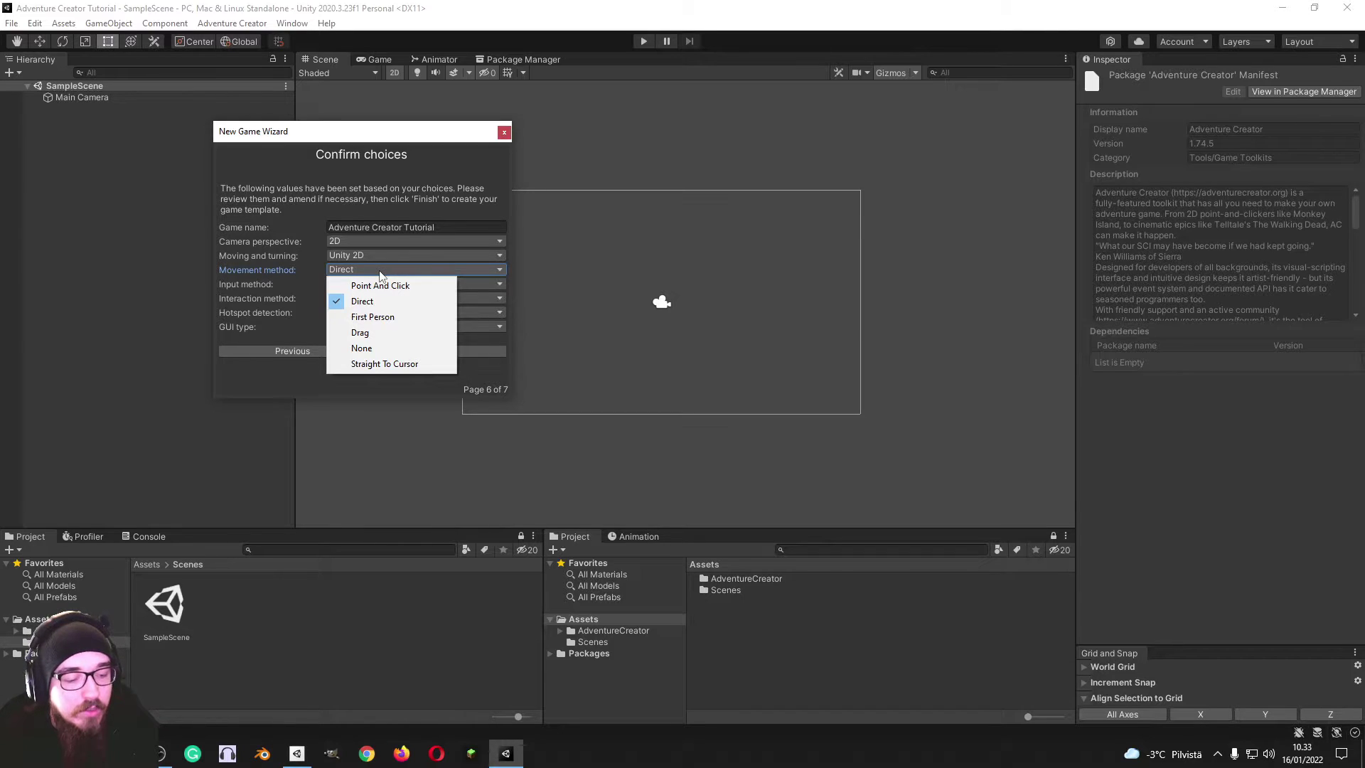
{"action": "left_click", "coordinate": [383, 265]}
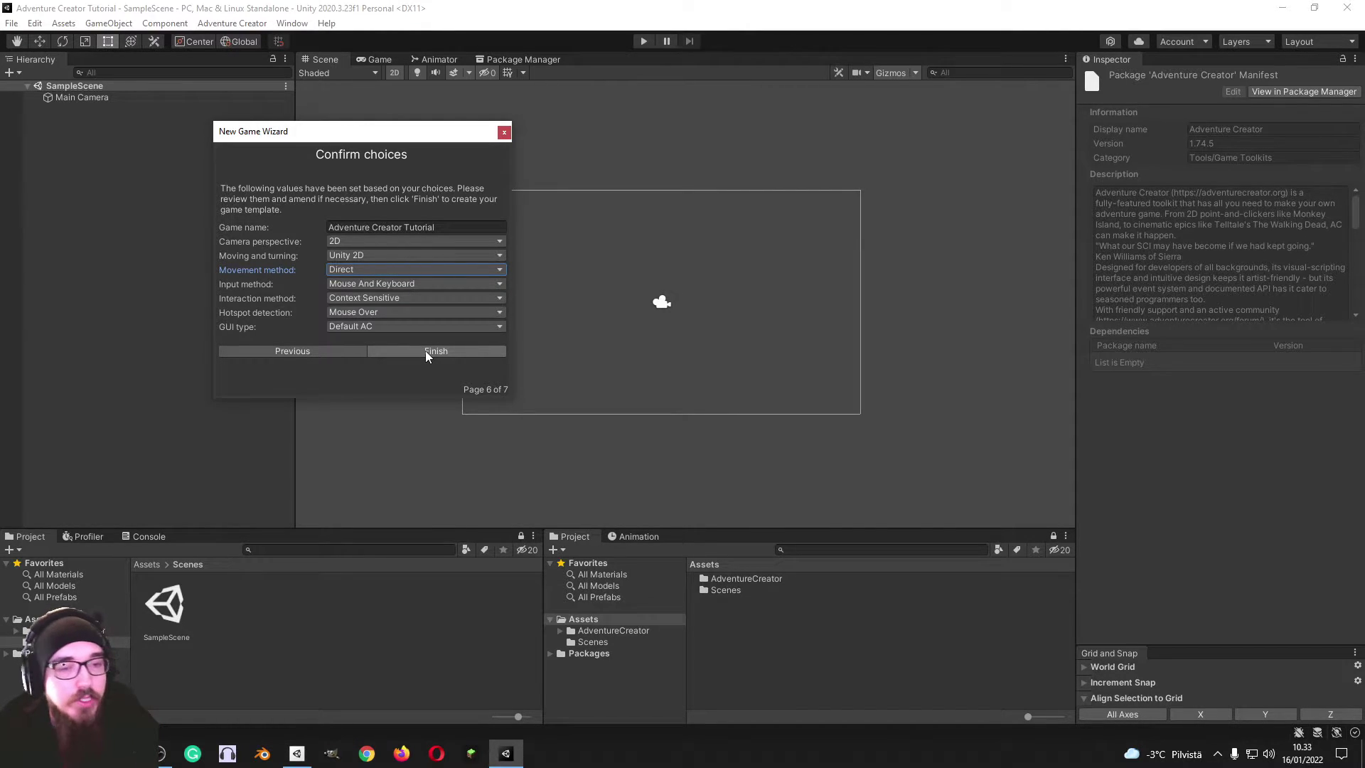
{"action": "left_click", "coordinate": [425, 352]}
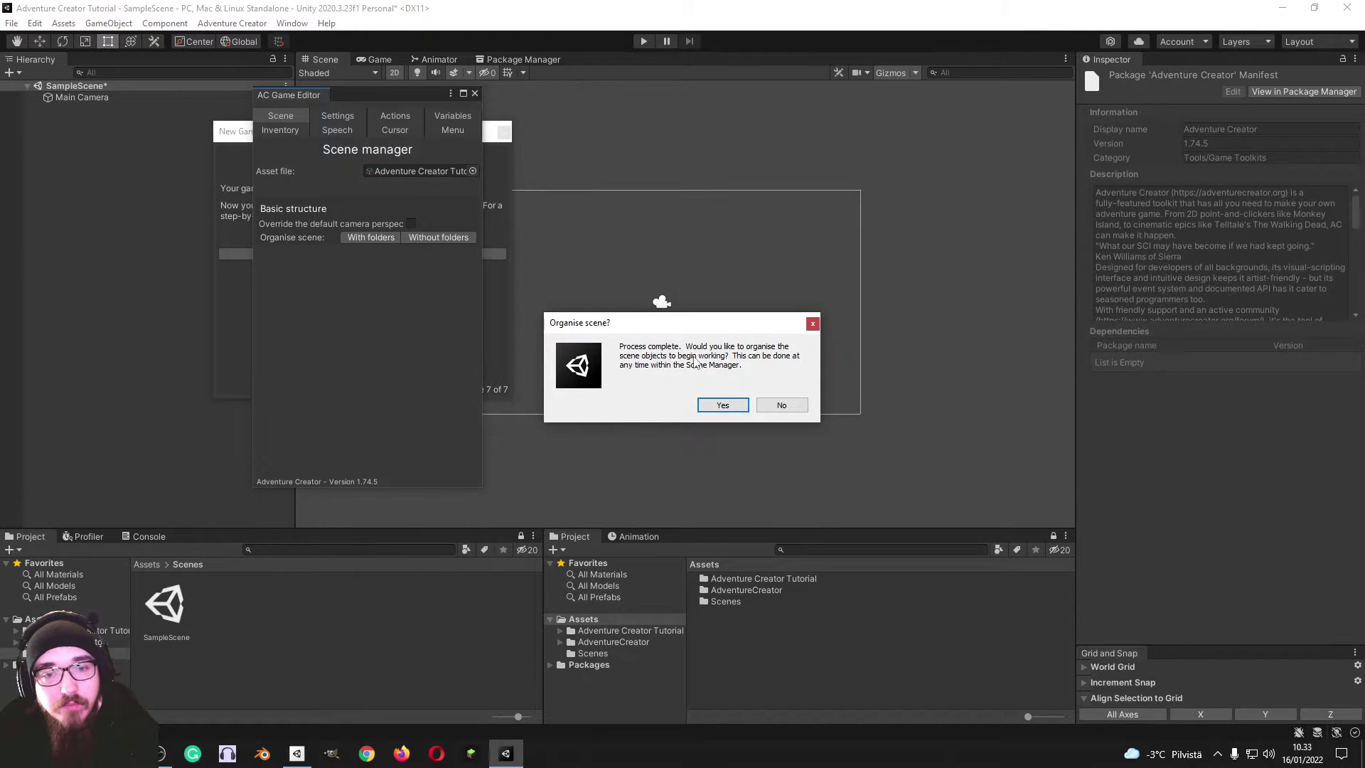
Organise the scene into Adventure Creator folders and inspect the _Moveables folder
{"action": "left_click", "coordinate": [708, 406]}
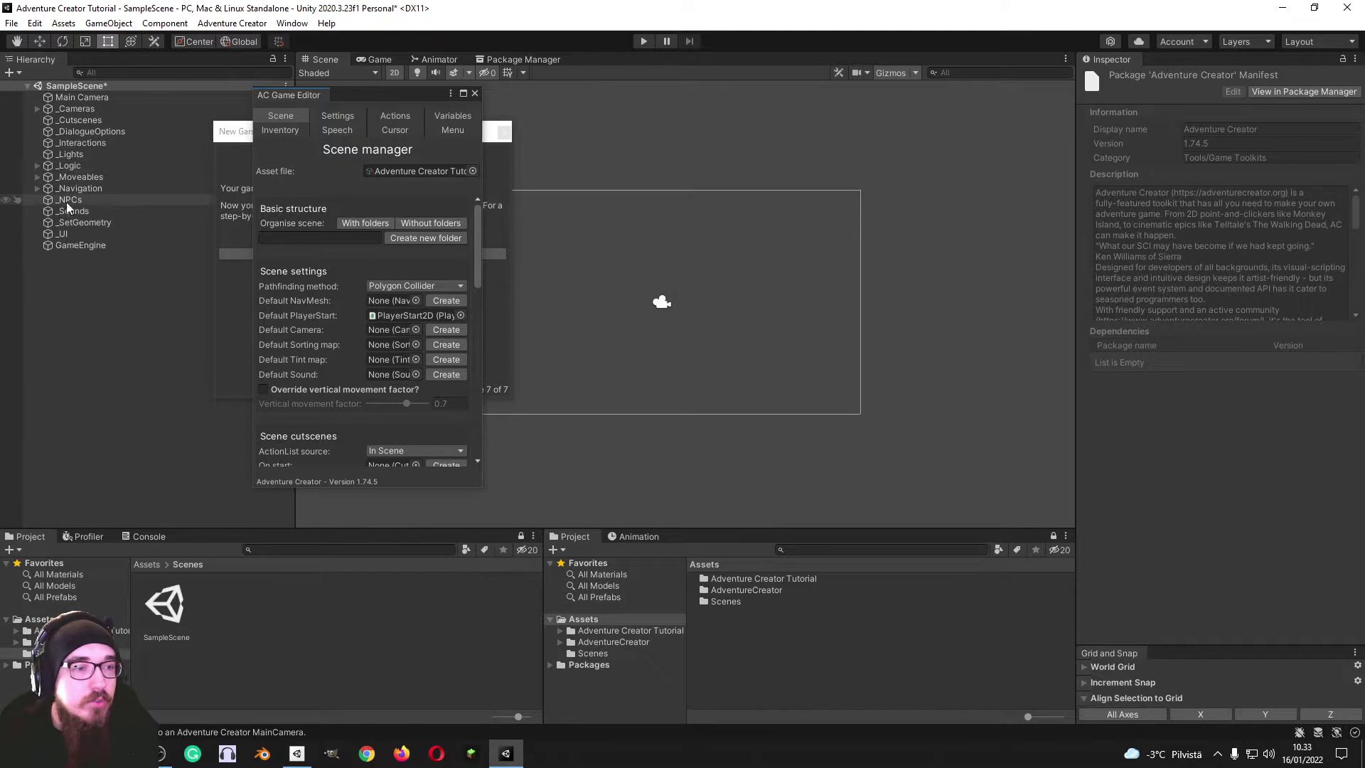
{"action": "left_click", "coordinate": [37, 166]}
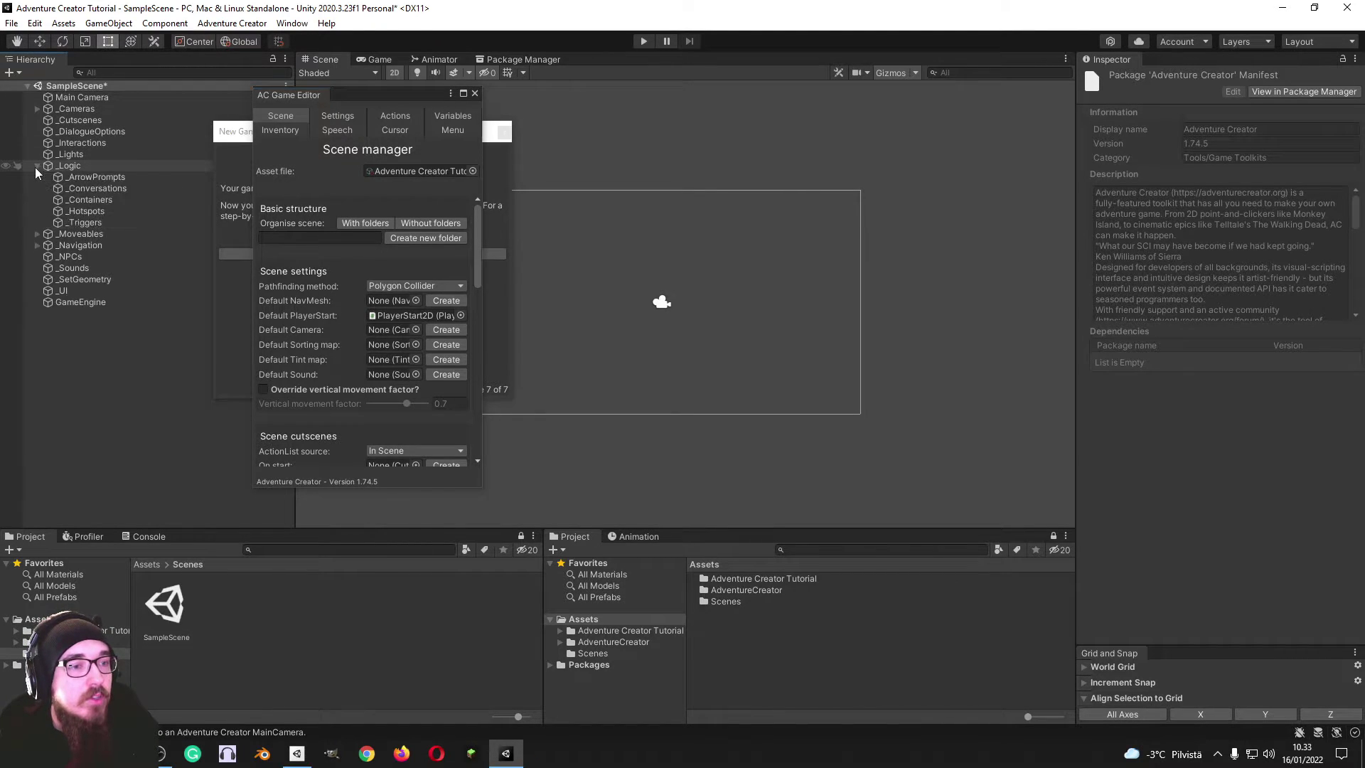
{"action": "left_click", "coordinate": [35, 167]}
{"action": "left_click", "coordinate": [37, 177]}
{"action": "left_click", "coordinate": [37, 177]}
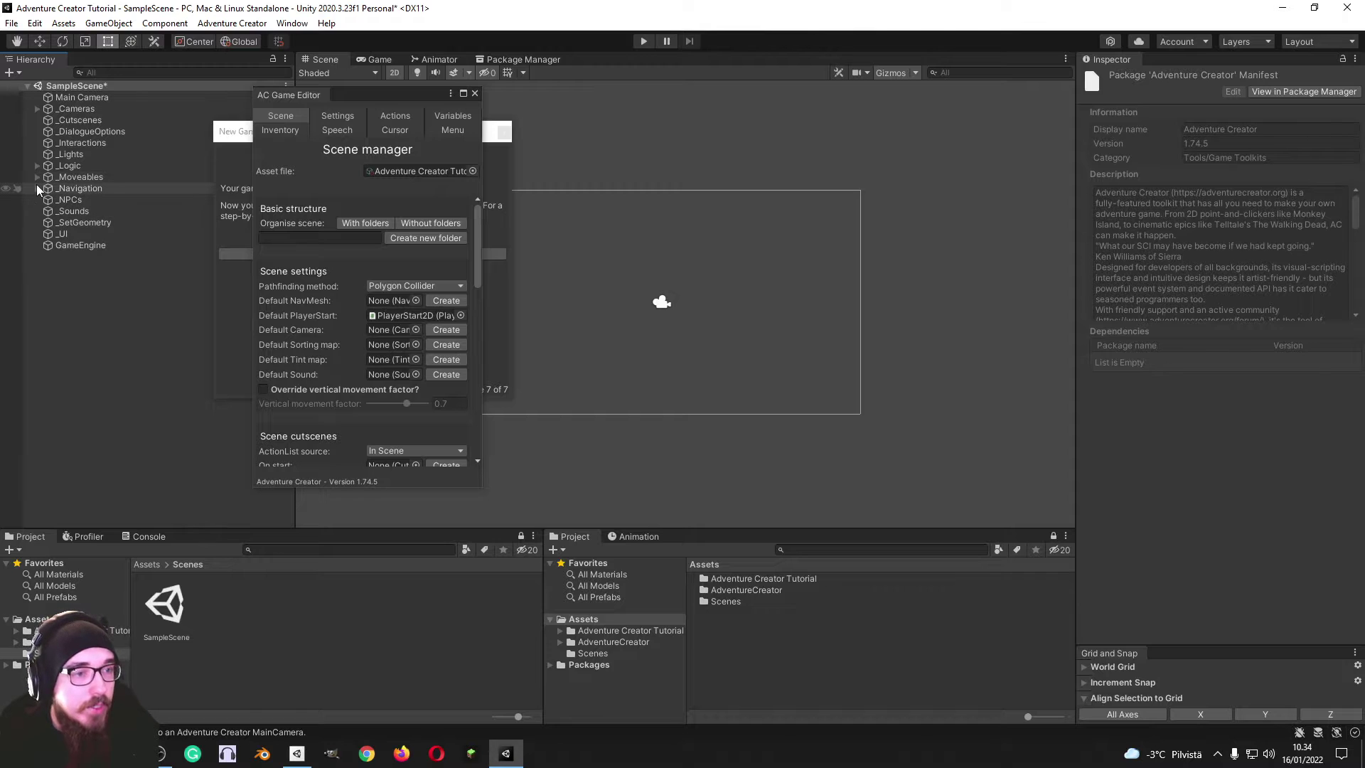
{"action": "left_click", "coordinate": [36, 189]}
{"action": "left_click", "coordinate": [35, 188]}
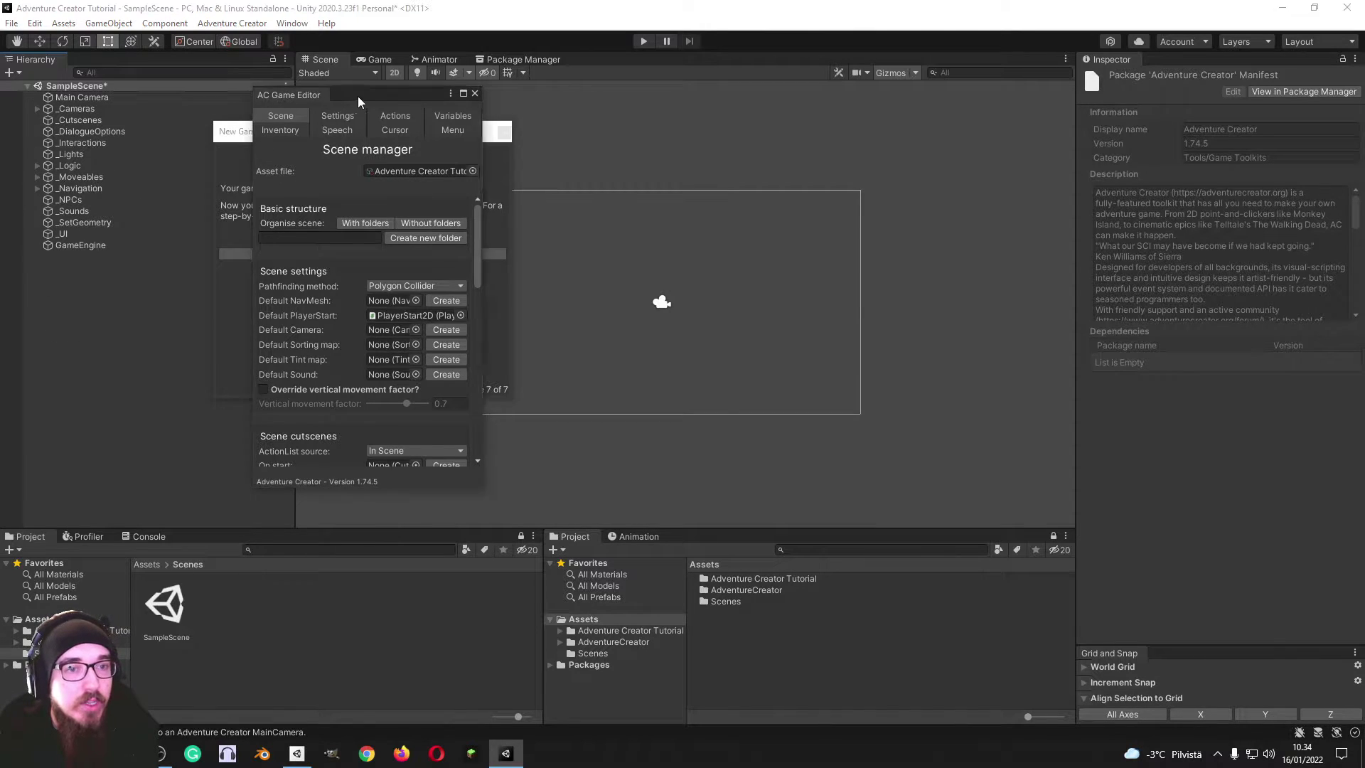
Close the New Game Wizard and dock the AC Game Editor beside the Inspector
{"action": "left_click_drag", "start_coordinate": [335, 97], "coordinate": [713, 108]}
{"action": "left_click", "coordinate": [454, 253]}
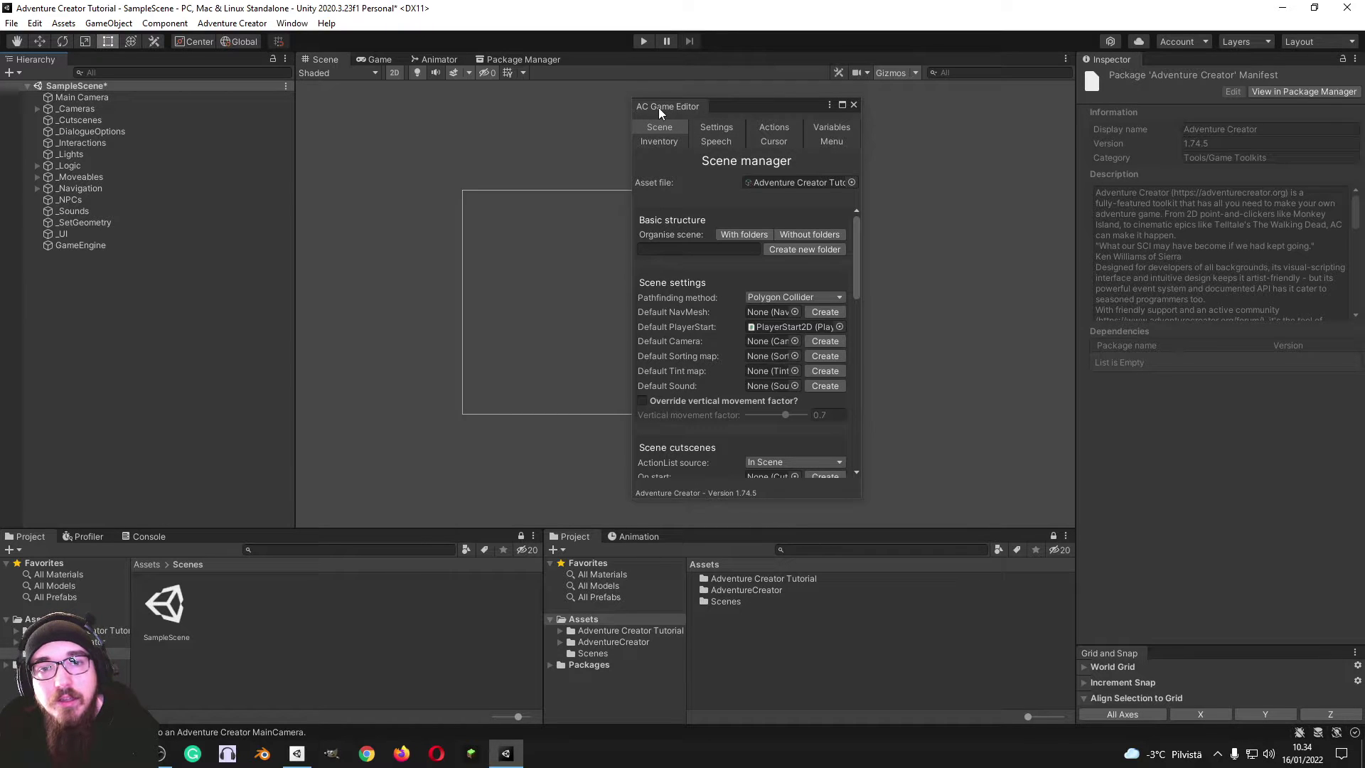
{"action": "left_click_drag", "start_coordinate": [664, 108], "coordinate": [1195, 66]}
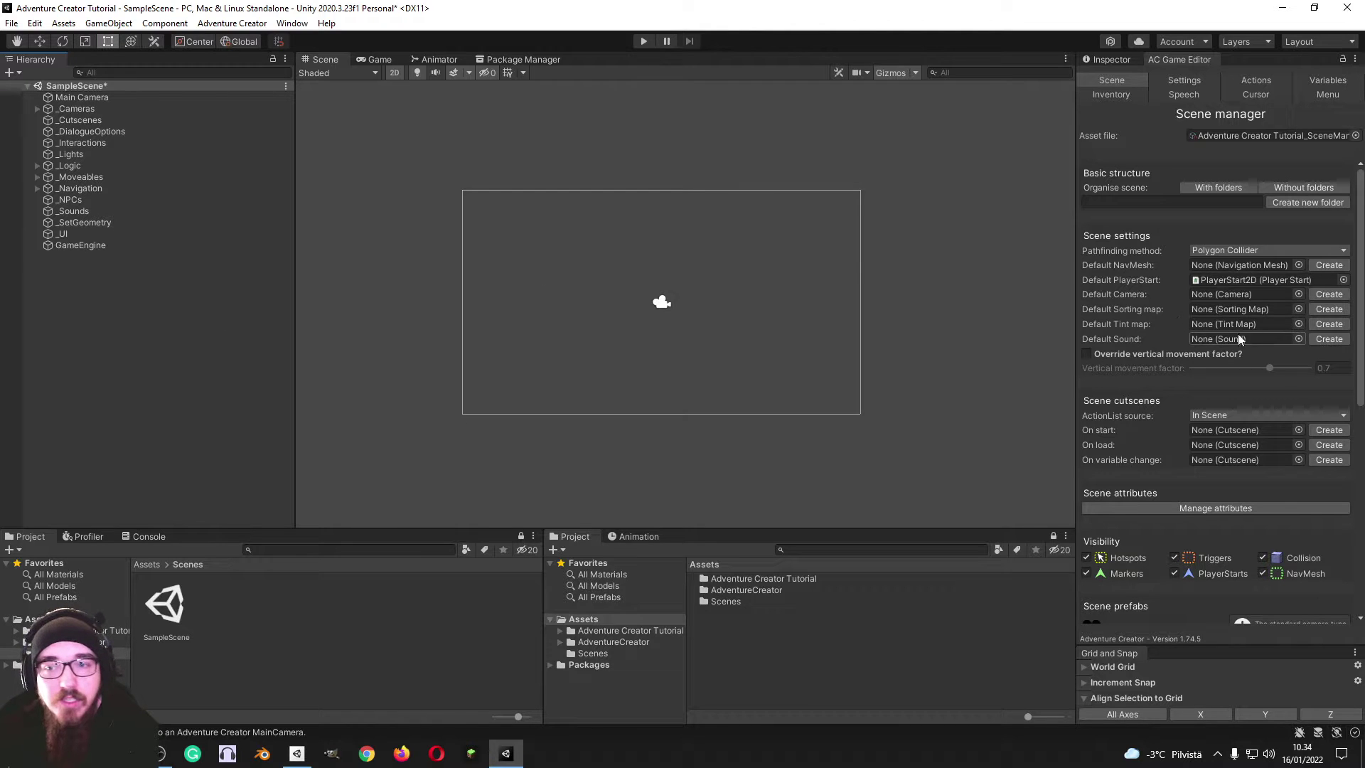
Create the scene's Default Sound, Sorting map, Camera and NavMesh from the Scene settings
{"action": "left_click", "coordinate": [1333, 343]}
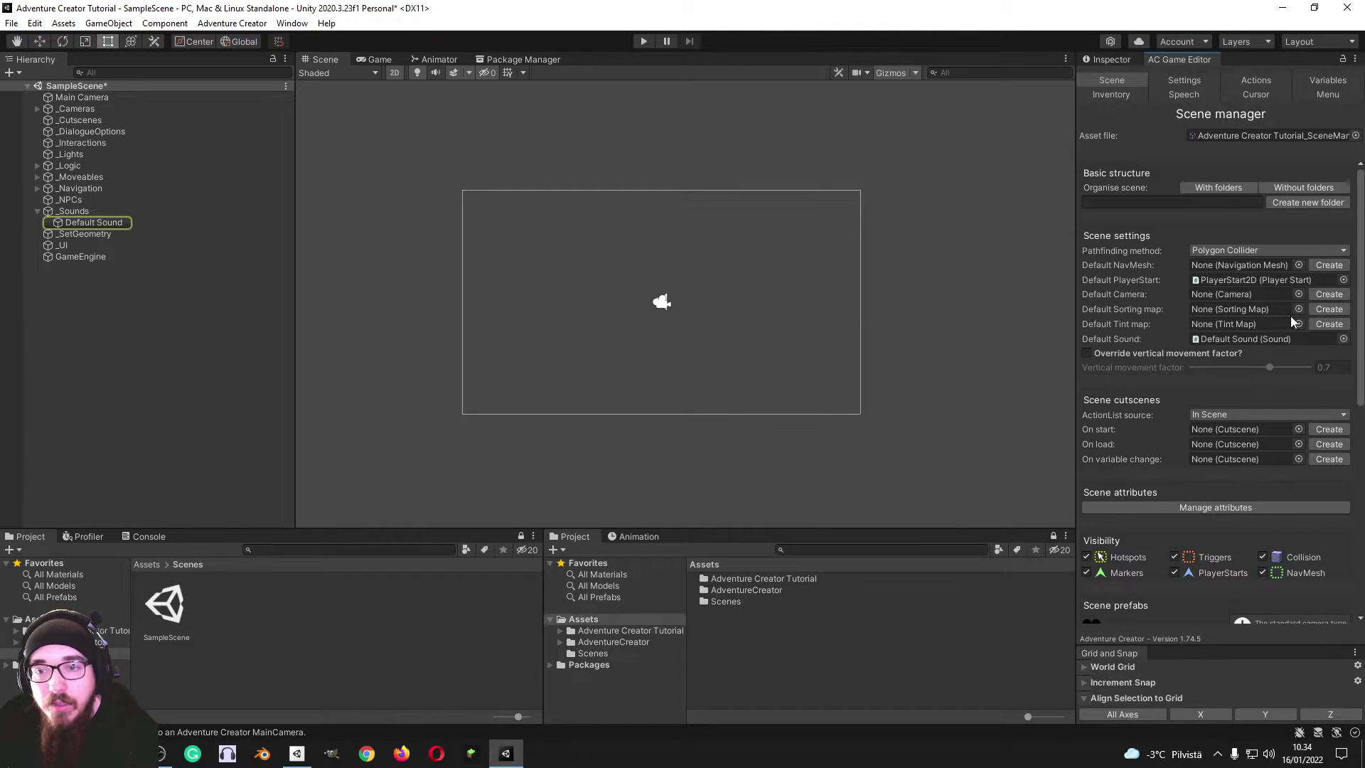
{"action": "left_click", "coordinate": [1329, 309]}
{"action": "left_click", "coordinate": [1328, 294]}
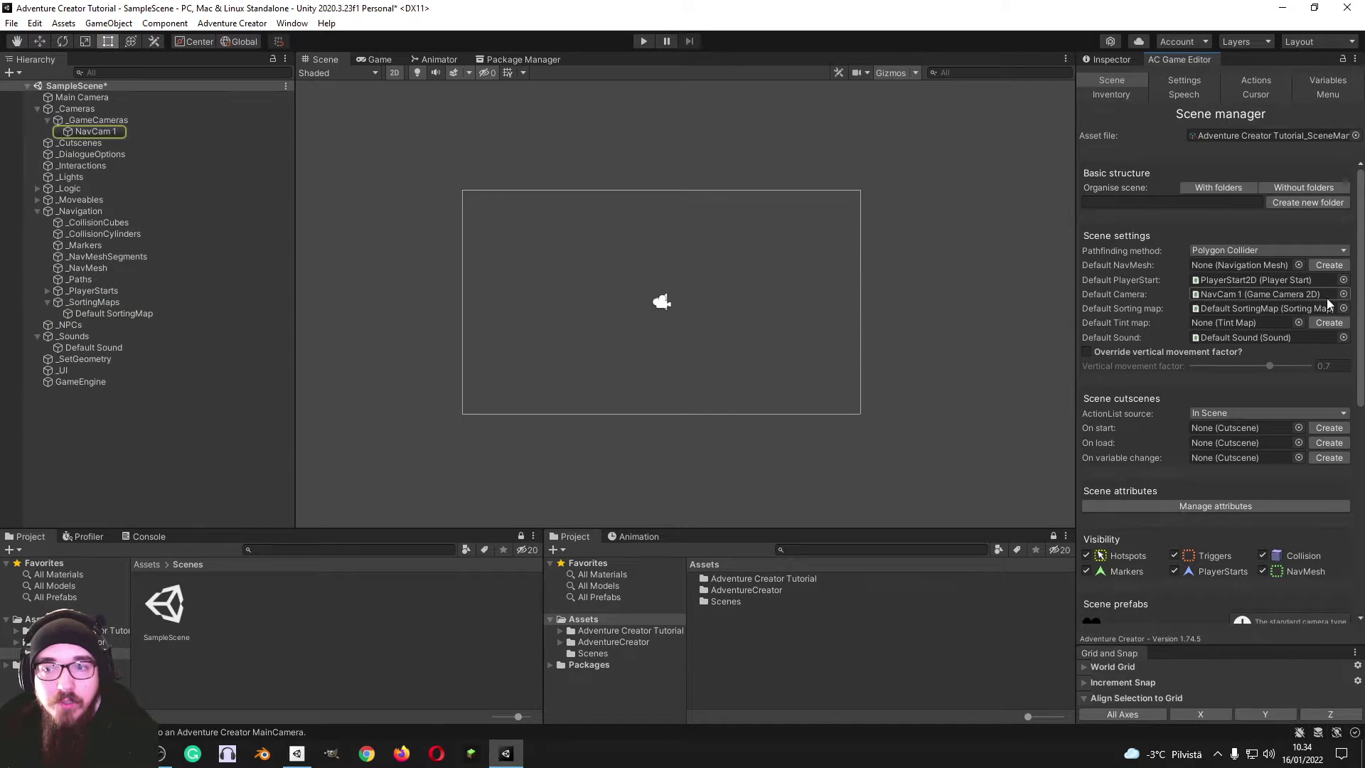
{"action": "left_click", "coordinate": [1329, 265]}
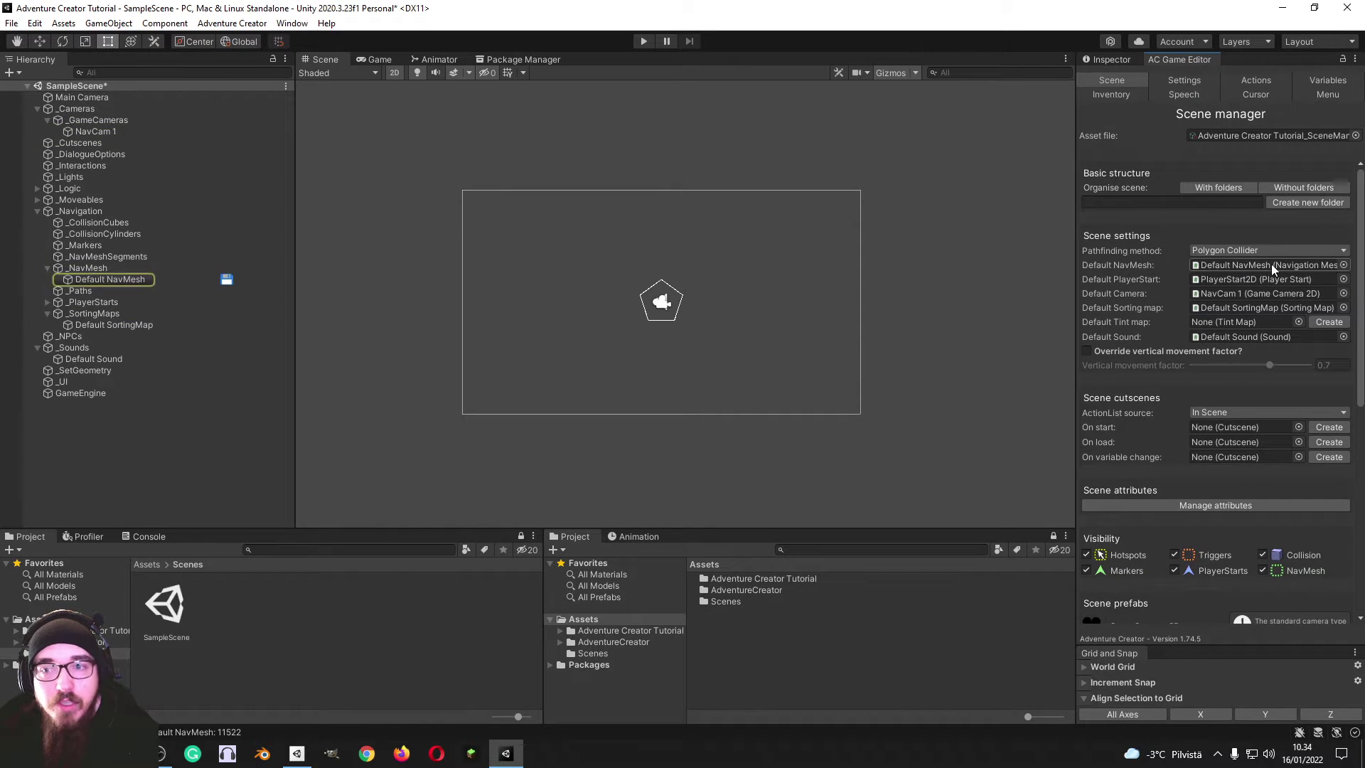
Select the Default NavMesh object under _NavMesh to inspect it
{"action": "left_click", "coordinate": [178, 278]}
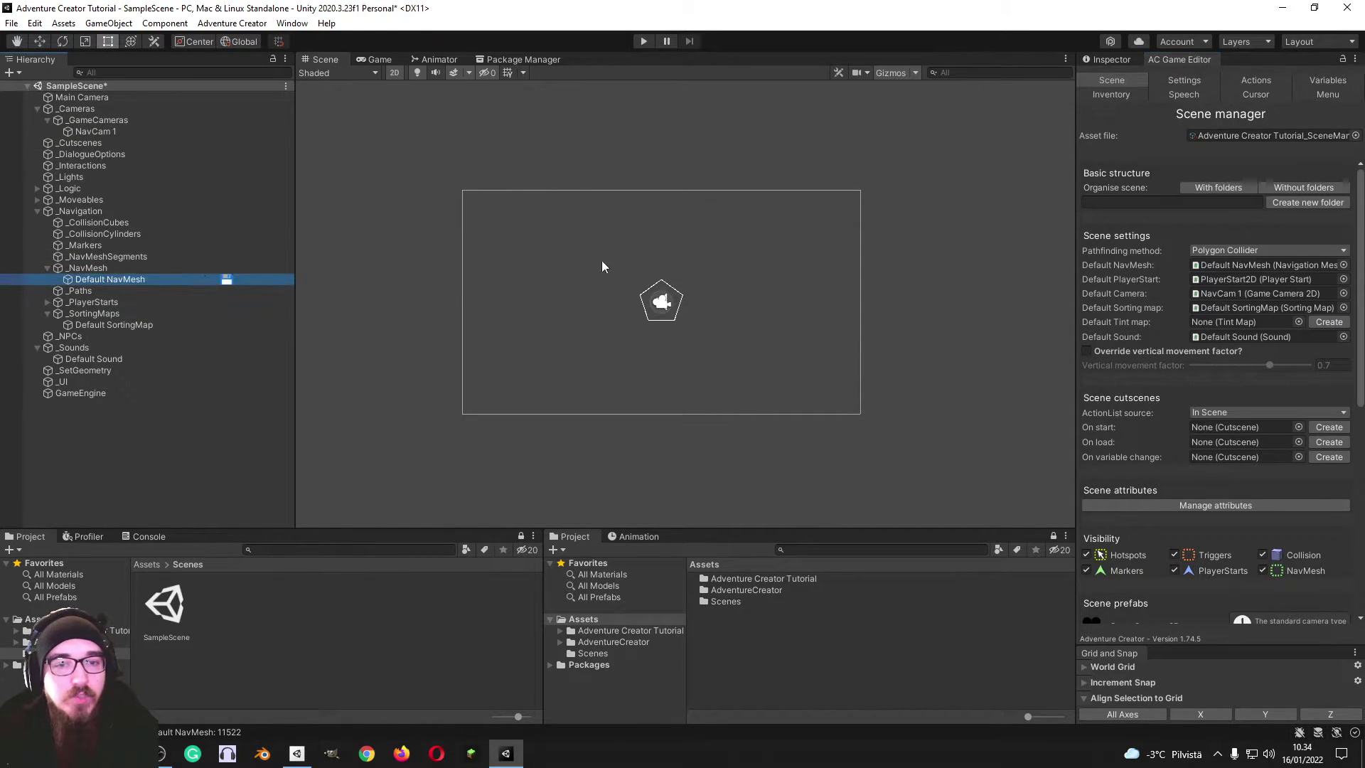
{"action": "scroll", "coordinate": [625, 277], "scroll_direction": "up", "scroll_amount": 3}
{"action": "scroll", "coordinate": [586, 301], "scroll_direction": "down", "scroll_amount": 4}
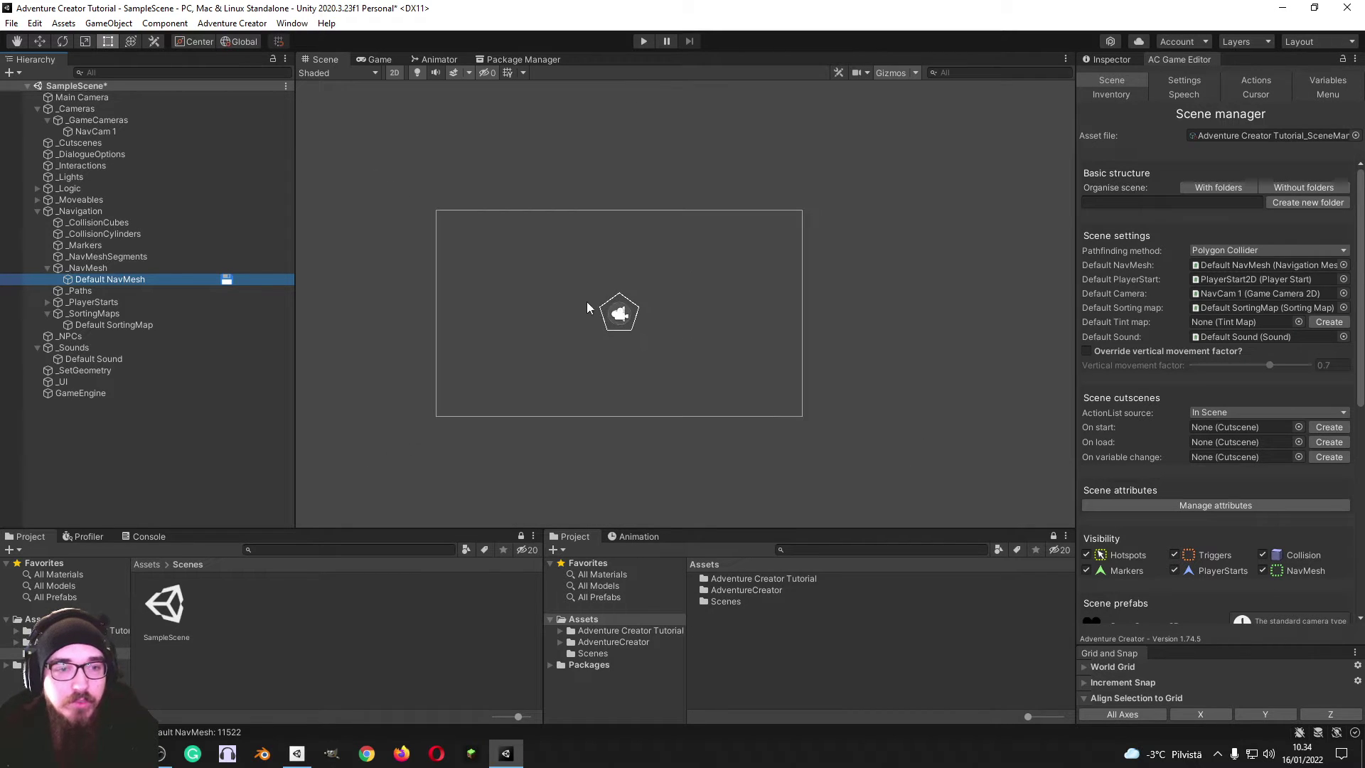
{"action": "left_click", "coordinate": [586, 302]}
{"action": "scroll", "coordinate": [647, 313], "scroll_direction": "up", "scroll_amount": 2}
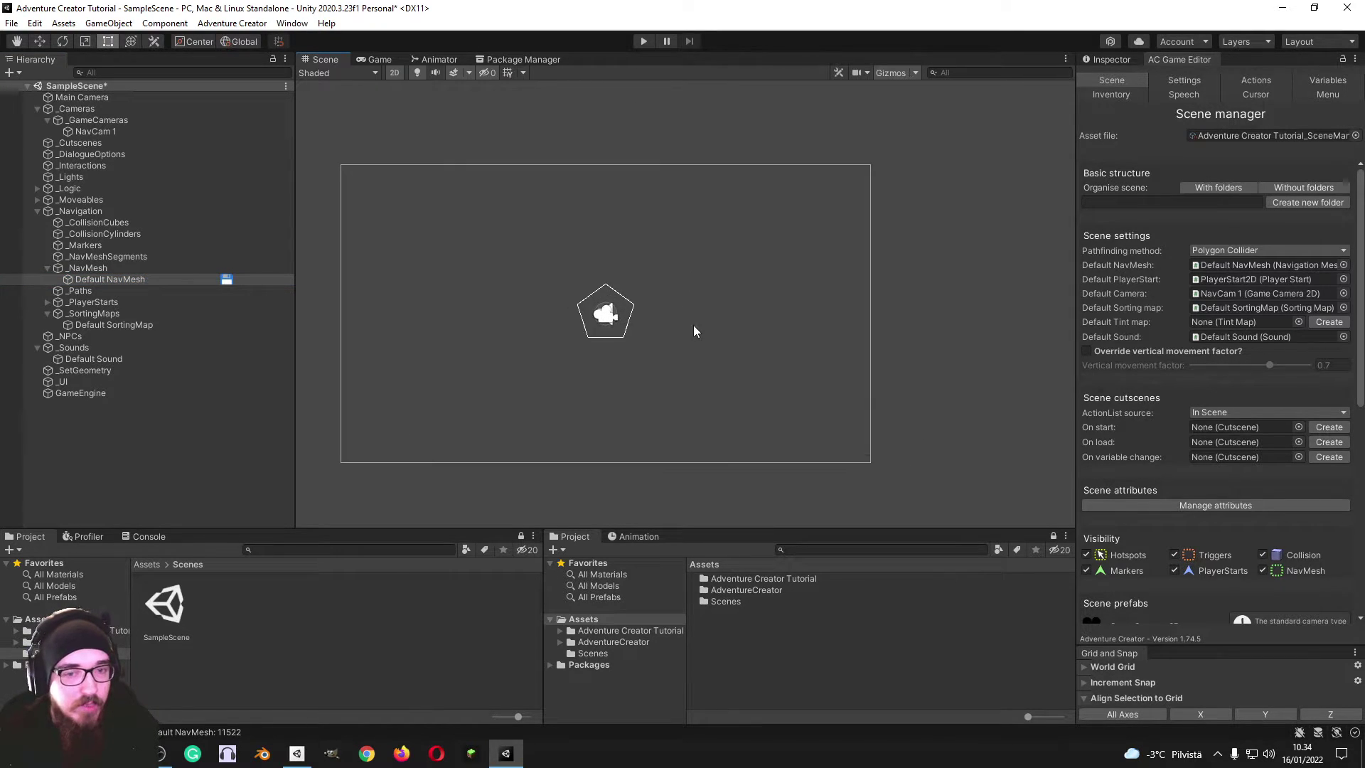
{"action": "scroll", "coordinate": [552, 283], "scroll_direction": "up", "scroll_amount": 3}
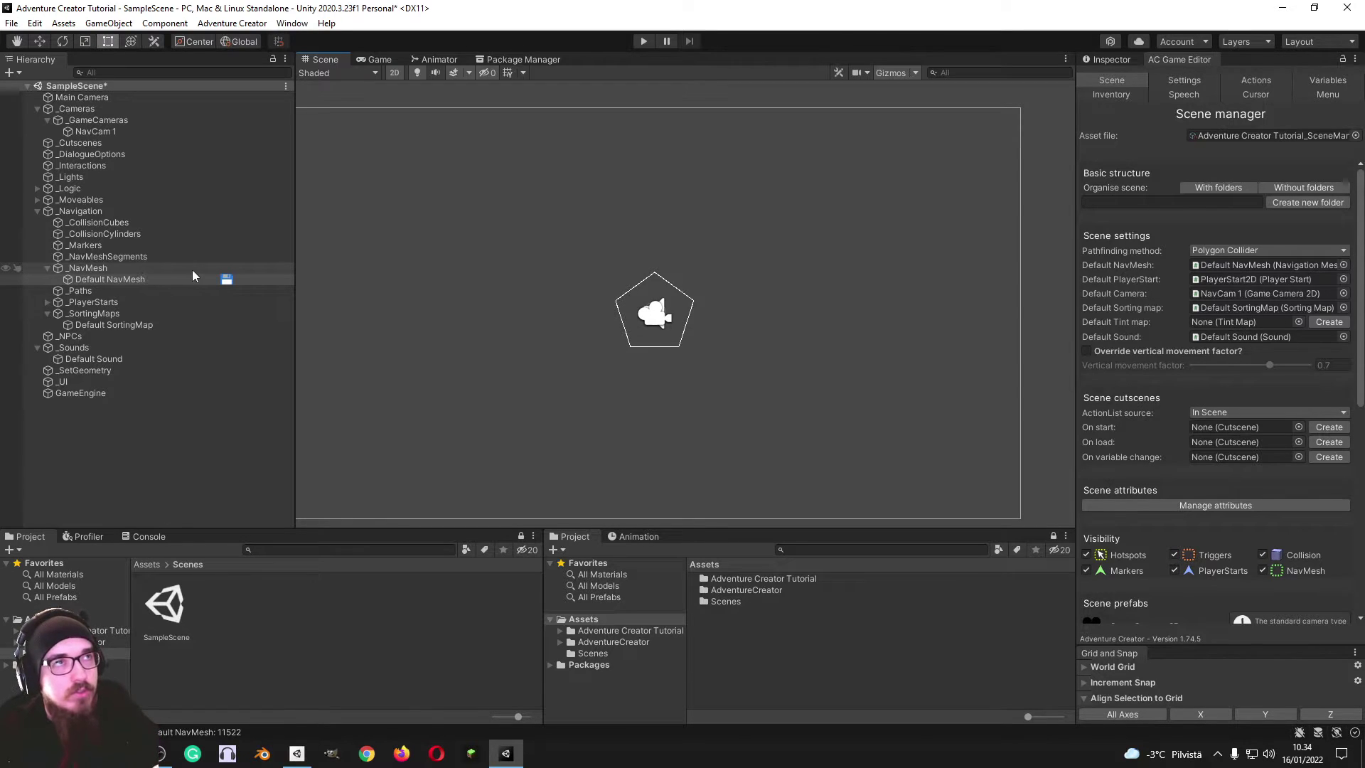
{"action": "left_click", "coordinate": [130, 267]}
{"action": "left_click", "coordinate": [137, 281]}
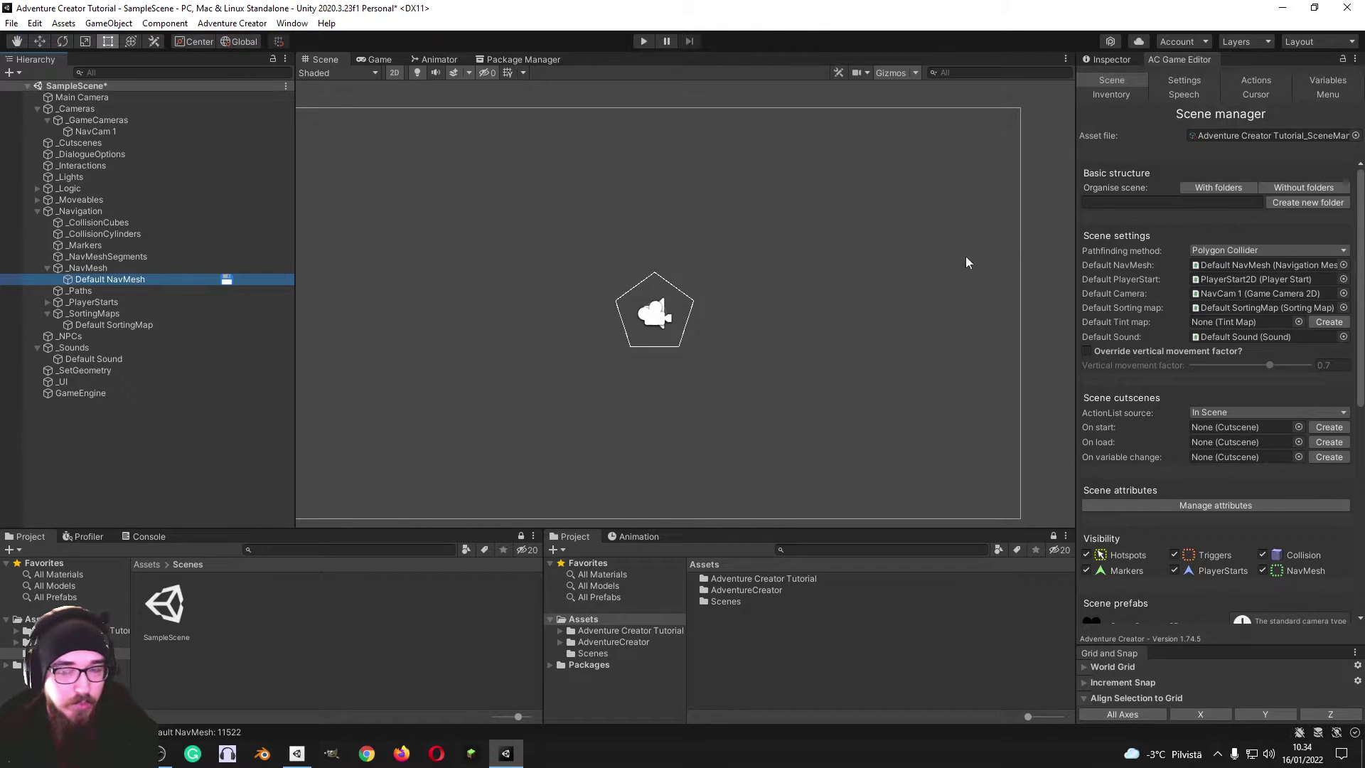
Clear the Console messages and return to the project's Scenes assets
{"action": "left_click", "coordinate": [152, 538]}
{"action": "left_click", "coordinate": [12, 550]}
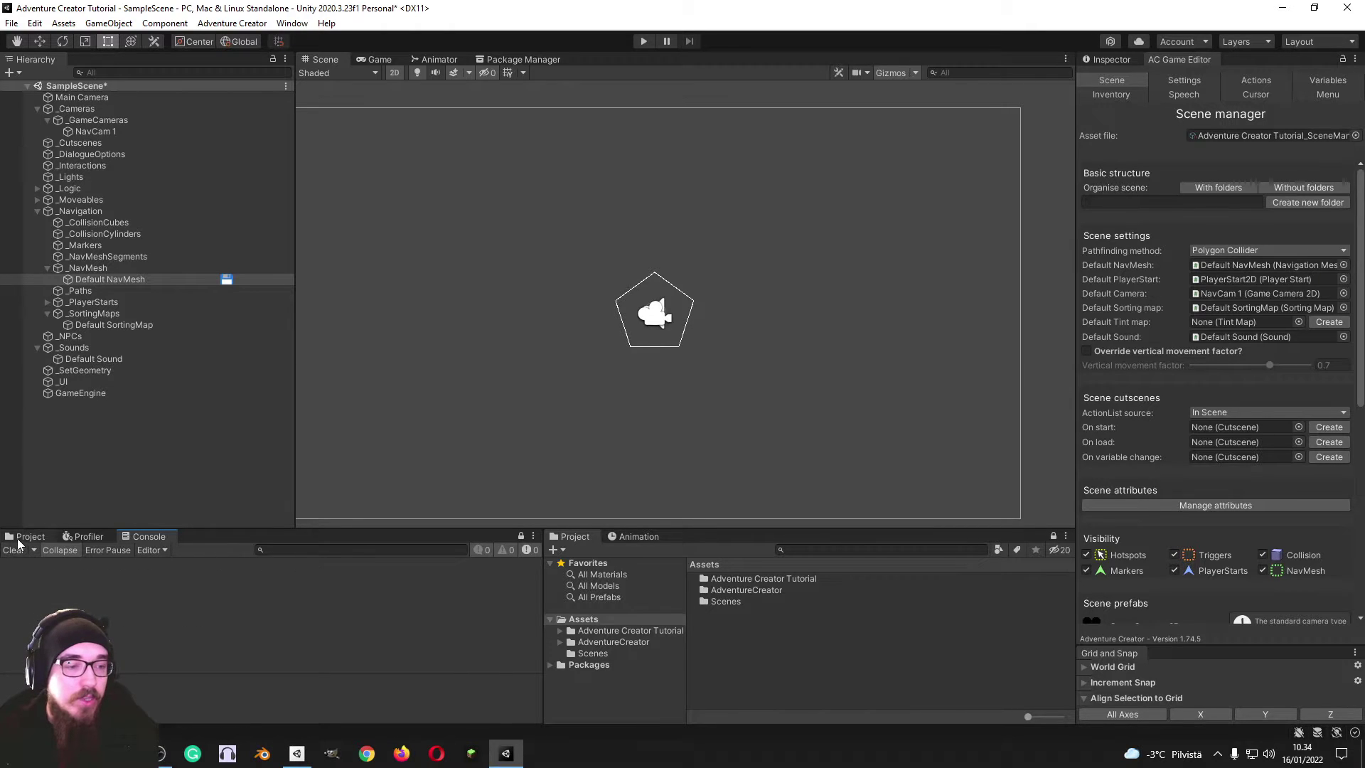
{"action": "left_click", "coordinate": [29, 537]}
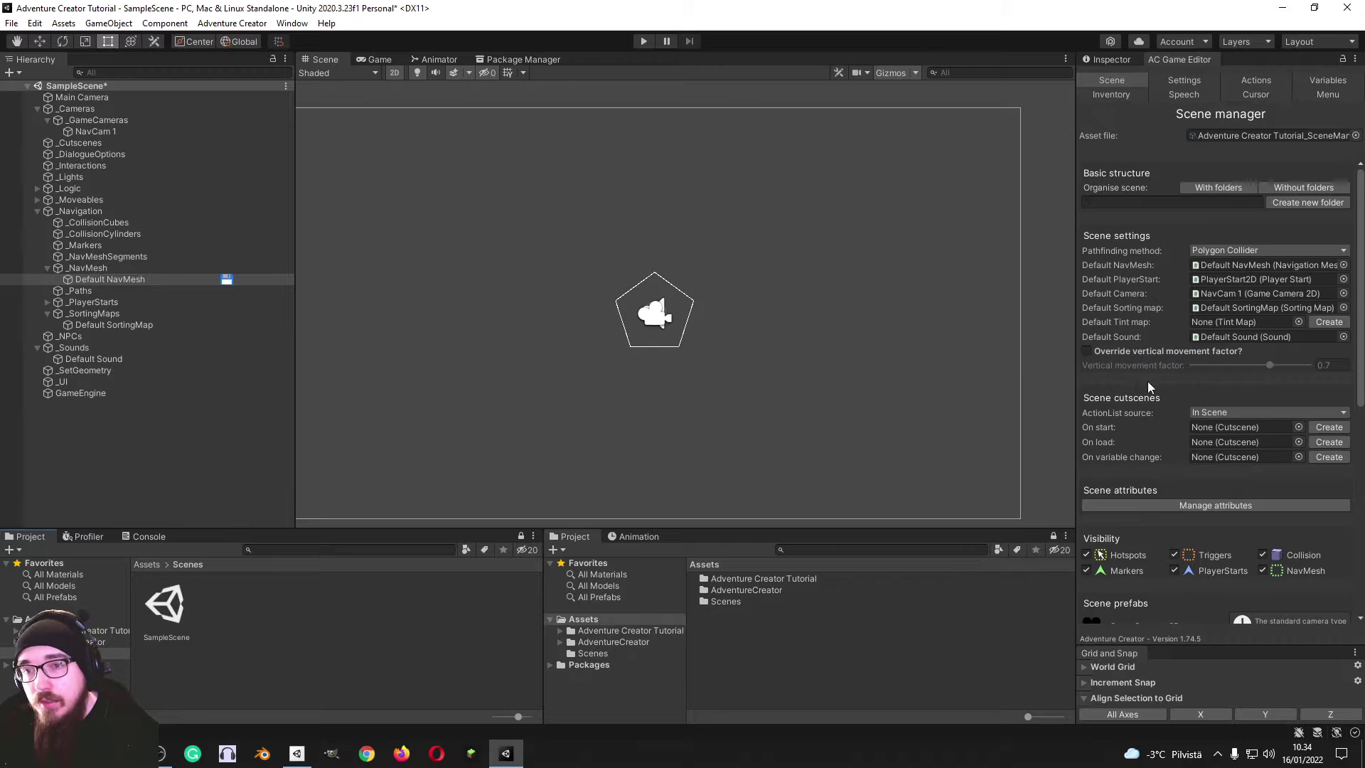
{"action": "scroll", "coordinate": [1148, 279], "scroll_direction": "down", "scroll_amount": 3}
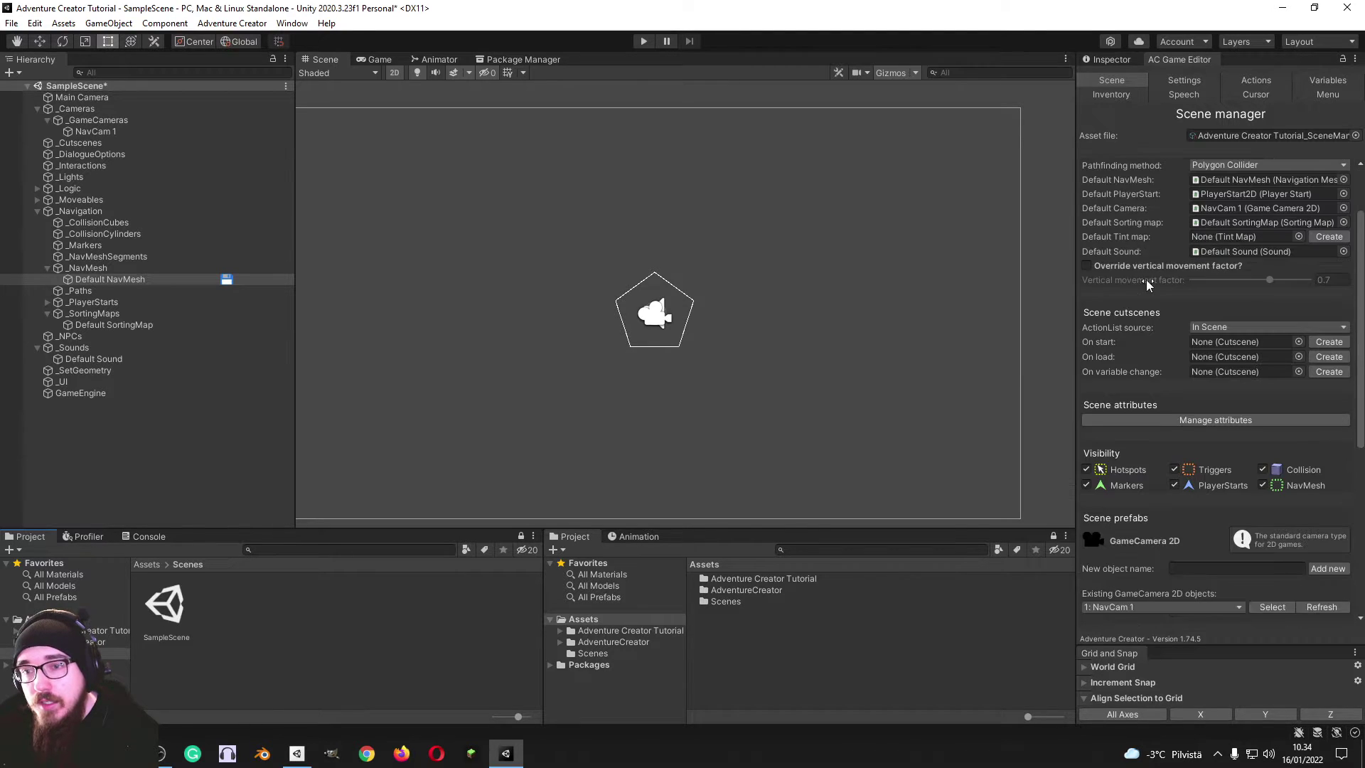
{"action": "scroll", "coordinate": [1140, 308], "scroll_direction": "down", "scroll_amount": 12}
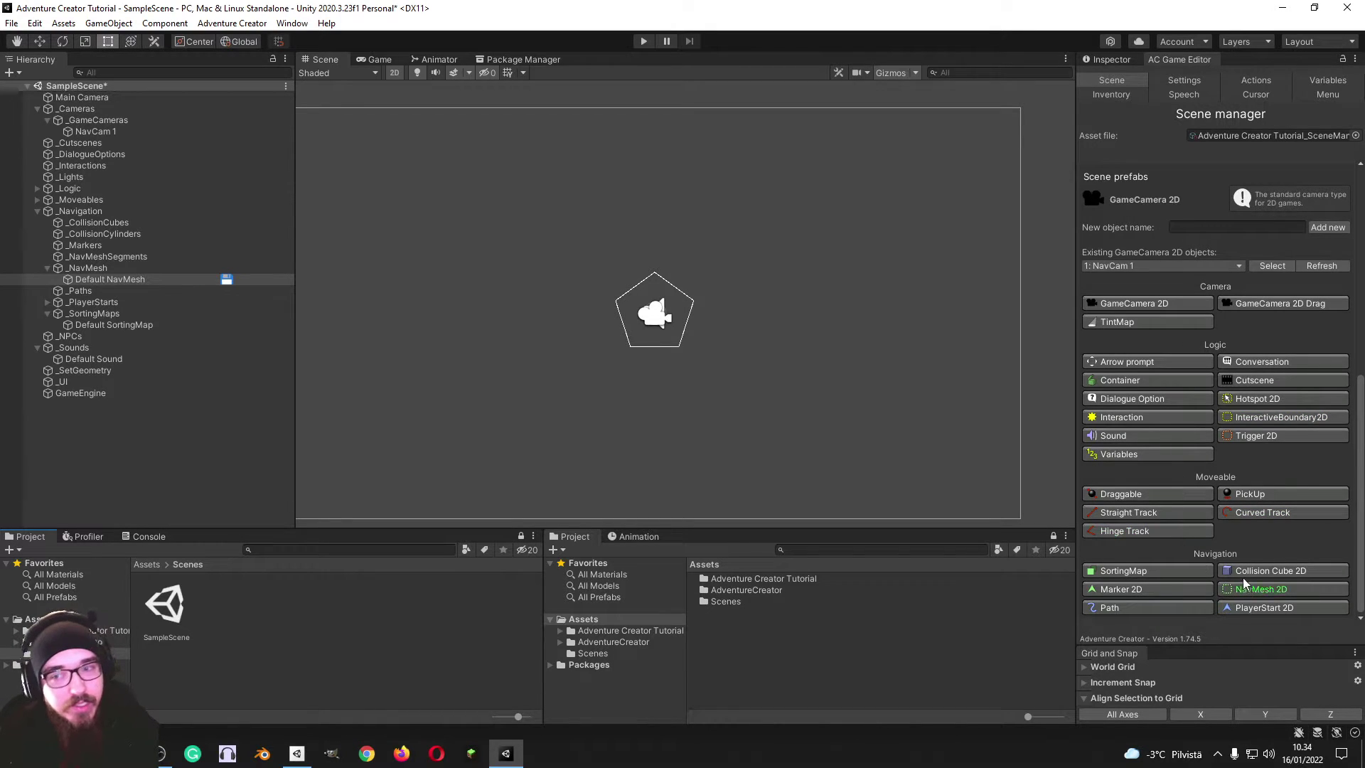
{"action": "scroll", "coordinate": [1237, 555], "scroll_direction": "up", "scroll_amount": 15}
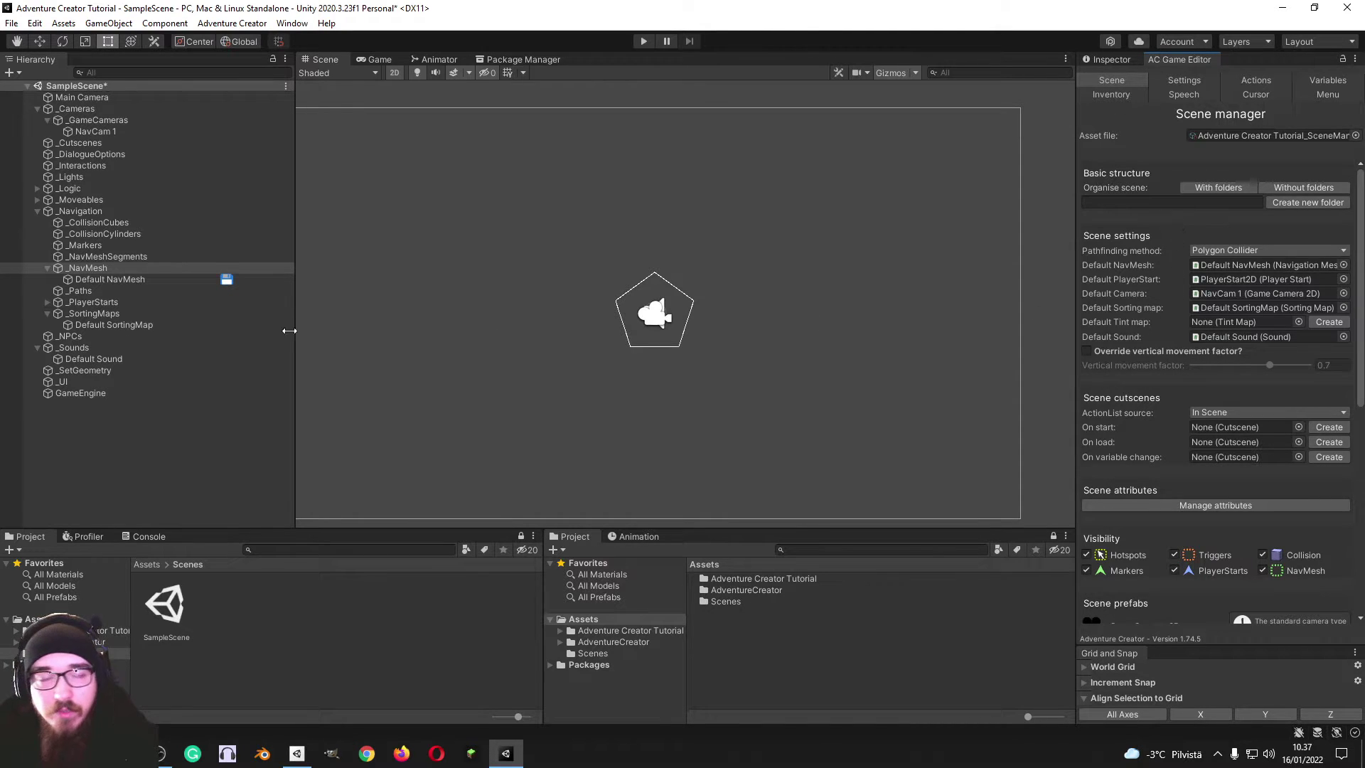
{"action": "scroll", "coordinate": [1165, 349], "scroll_direction": "down", "scroll_amount": 10}
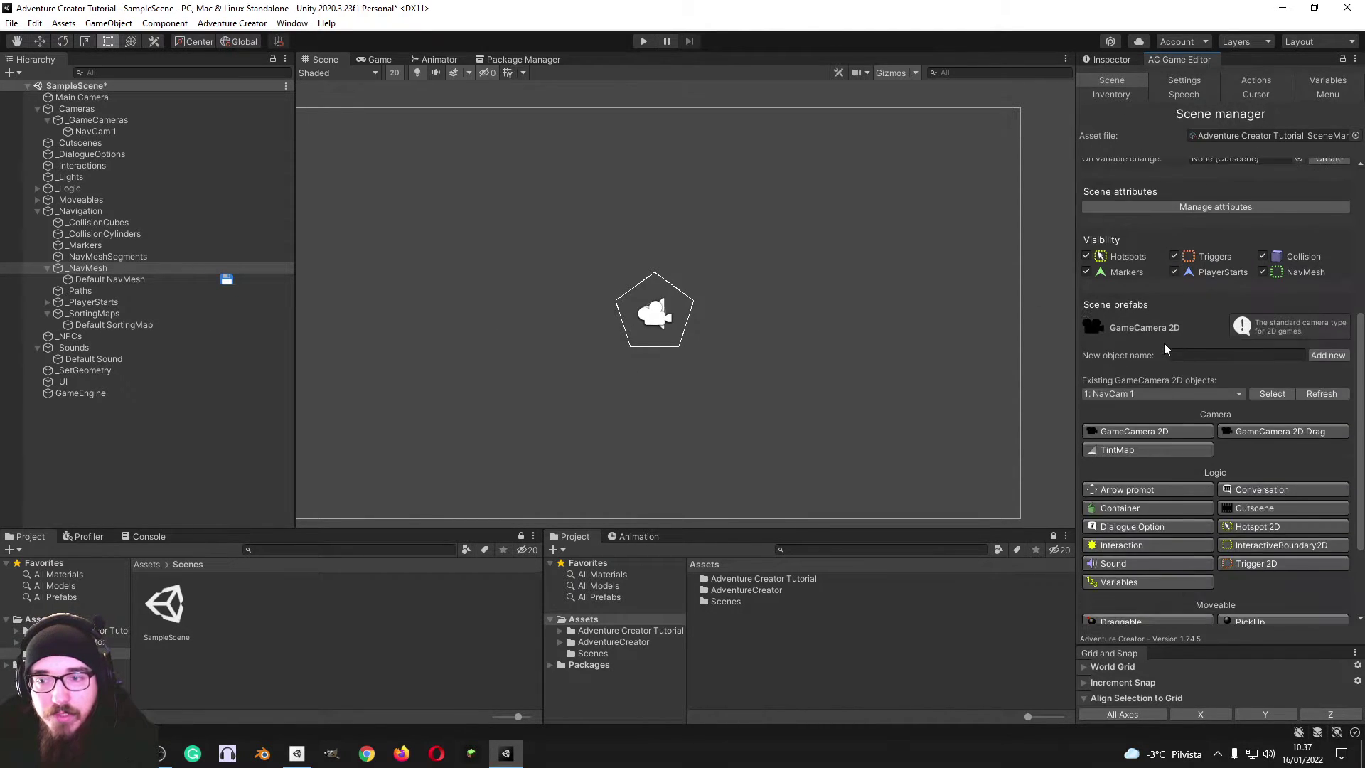
{"action": "scroll", "coordinate": [1163, 355], "scroll_direction": "down", "scroll_amount": 5}
{"action": "scroll", "coordinate": [1163, 405], "scroll_direction": "up", "scroll_amount": 15}
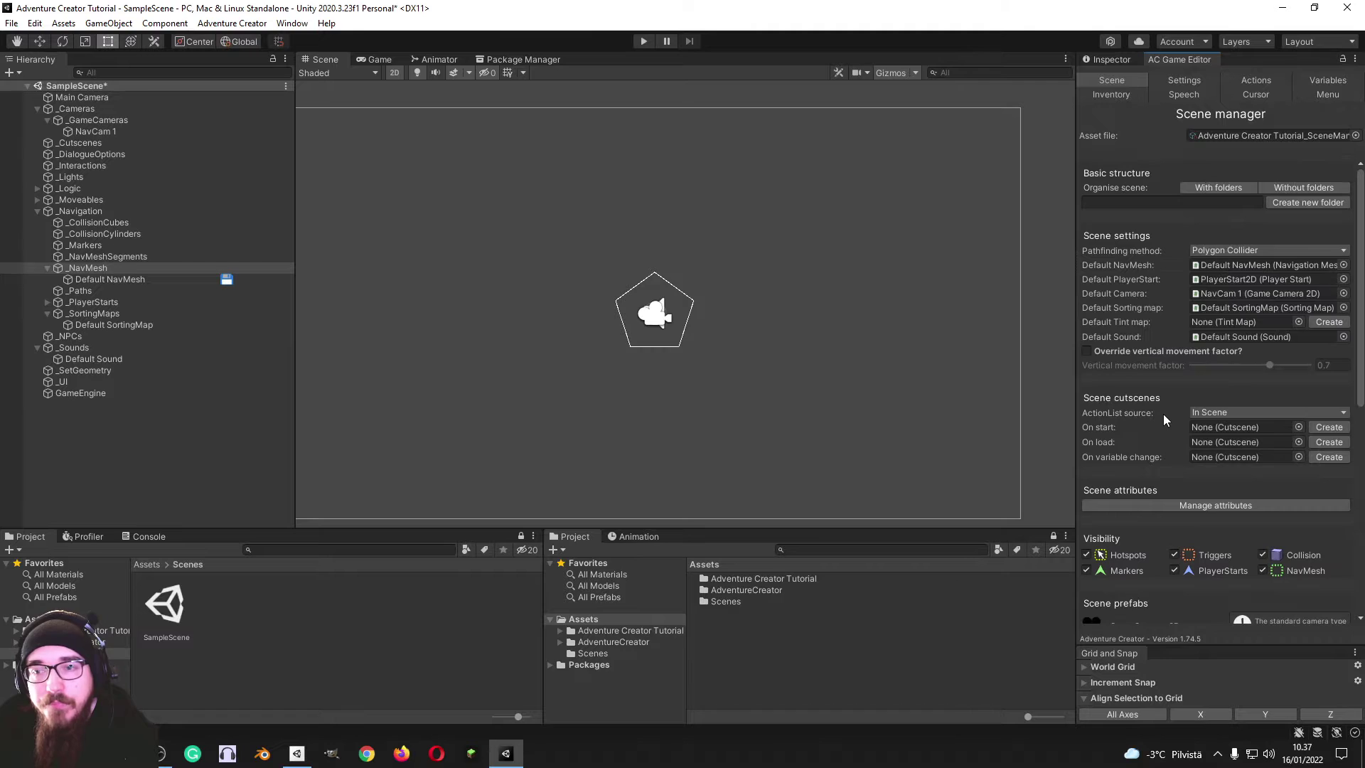
Add sorting areas to the Default SortingMap and move it 10 units along X
{"action": "left_click", "coordinate": [96, 325]}
{"action": "key", "text": "f"}
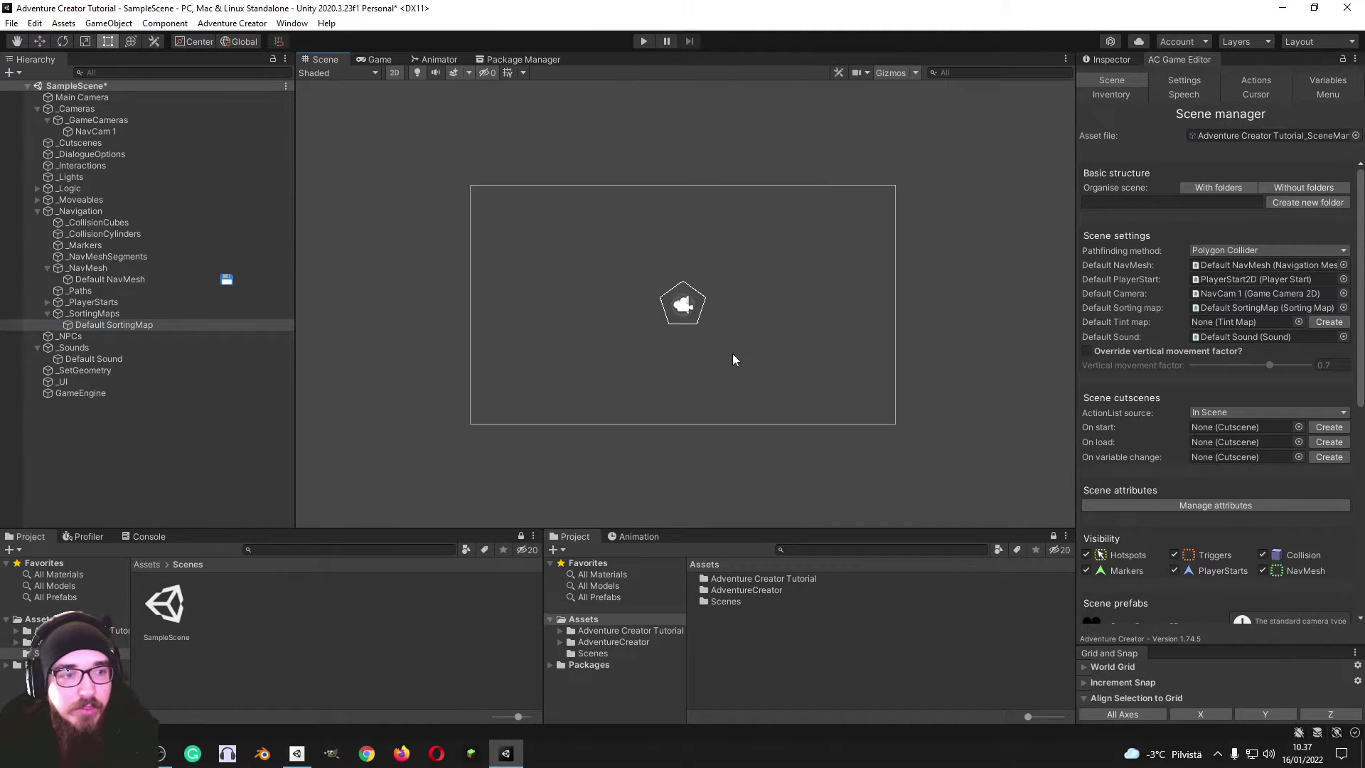
{"action": "left_click", "coordinate": [1107, 60]}
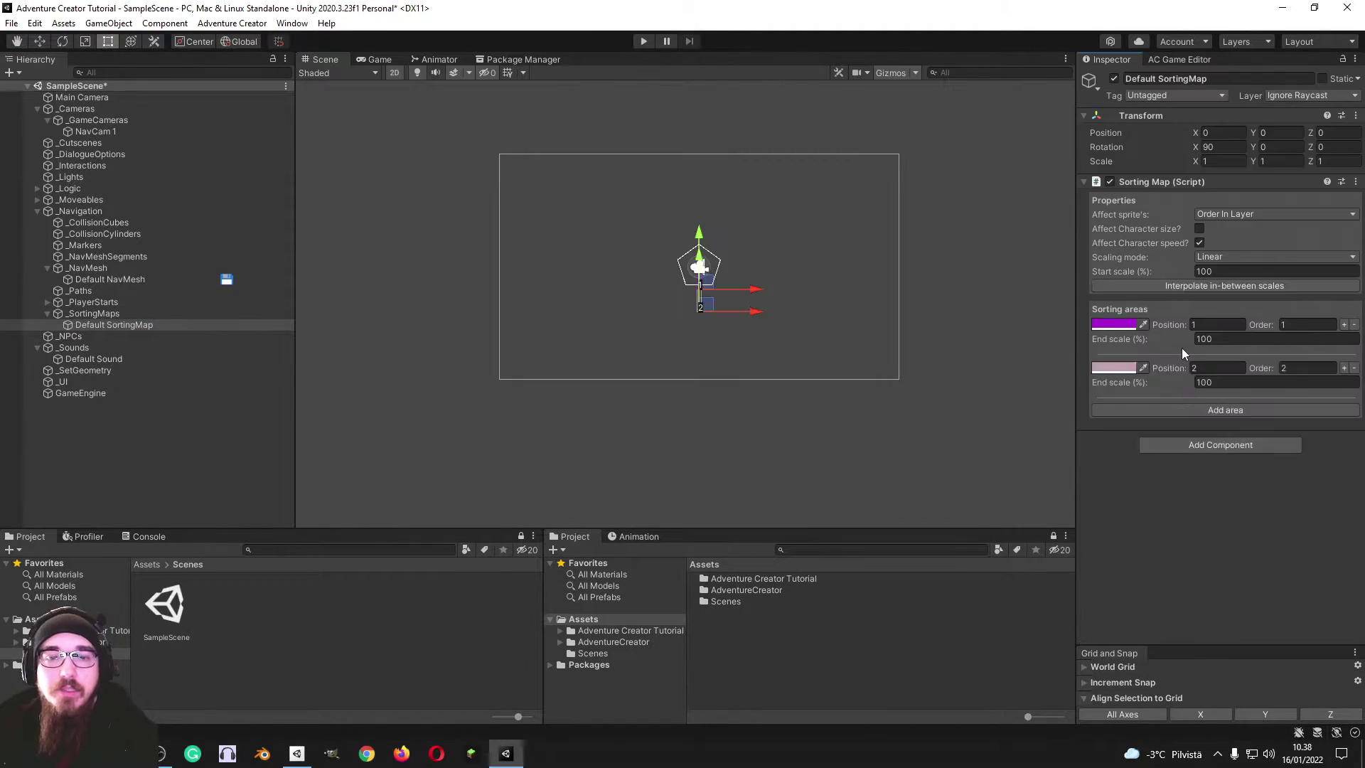
{"action": "left_click", "coordinate": [1202, 411]}
{"action": "left_click", "coordinate": [1182, 455]}
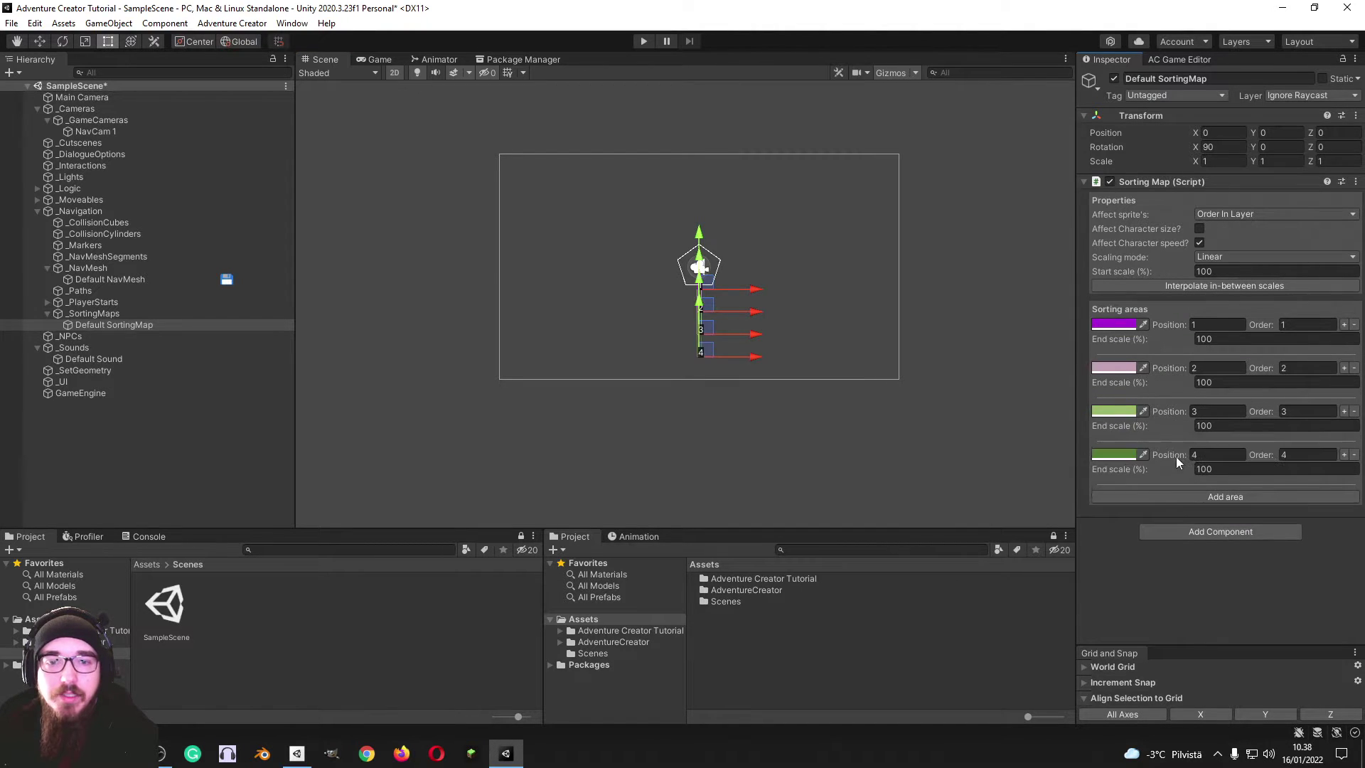
{"action": "left_click", "coordinate": [1213, 500]}
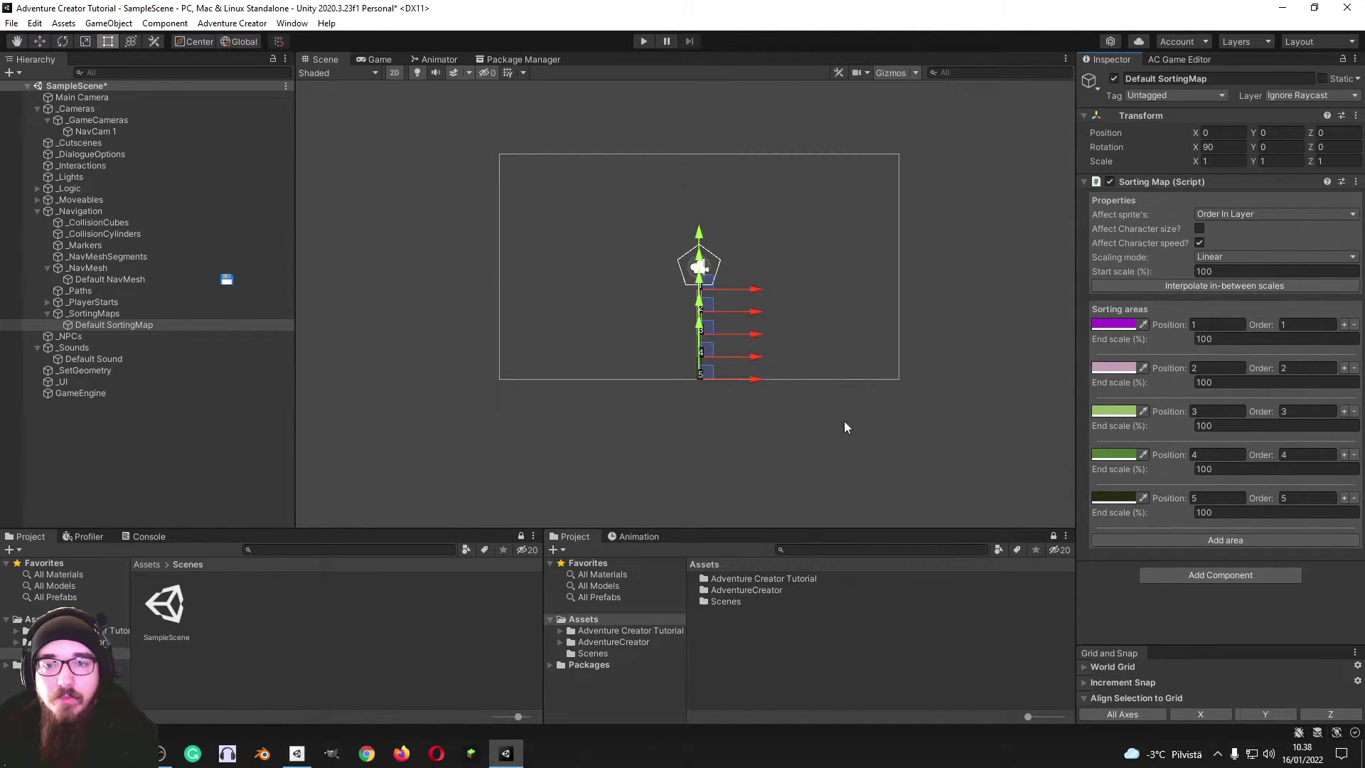
{"action": "left_click_drag", "start_coordinate": [1194, 133], "coordinate": [1324, 136]}
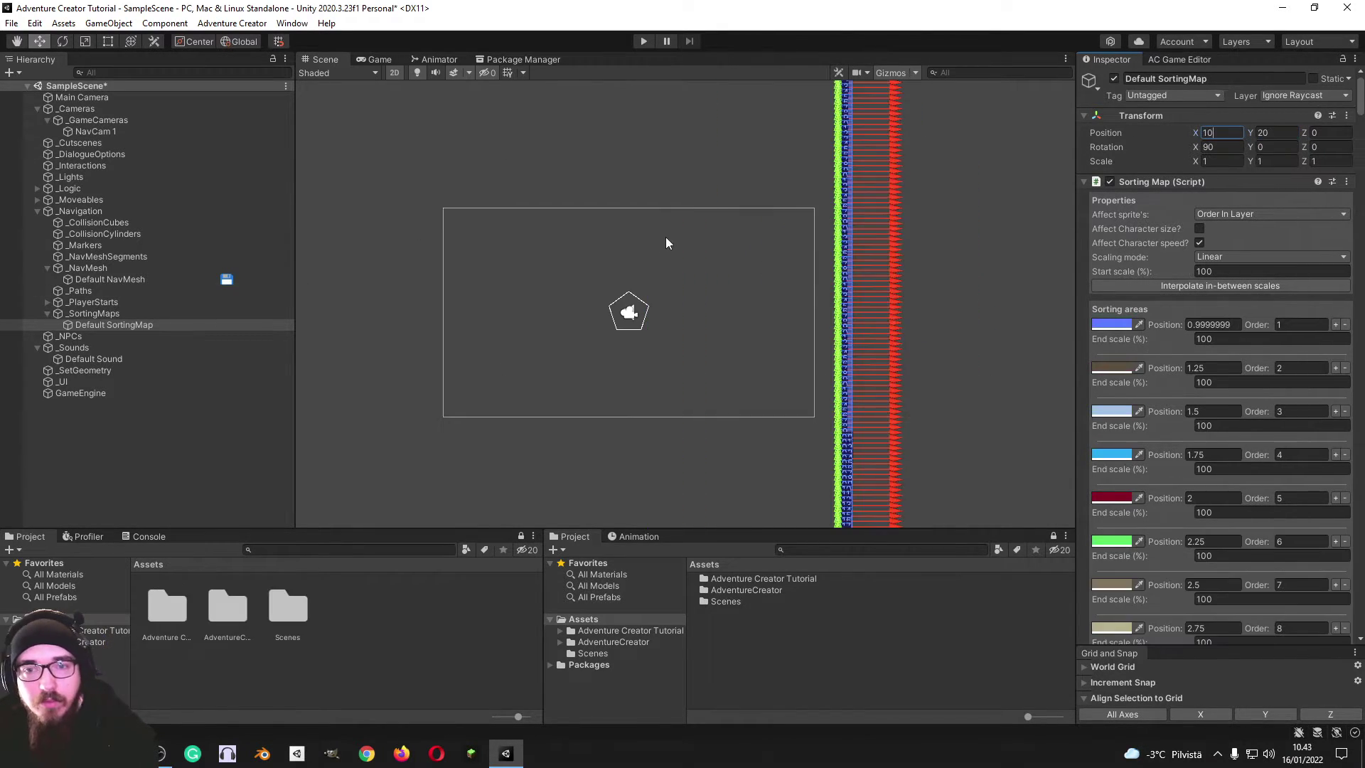
Pan along the sorting map in the scene view and reframe the Default SortingMap
{"action": "scroll", "coordinate": [666, 243], "scroll_direction": "down", "scroll_amount": 6}
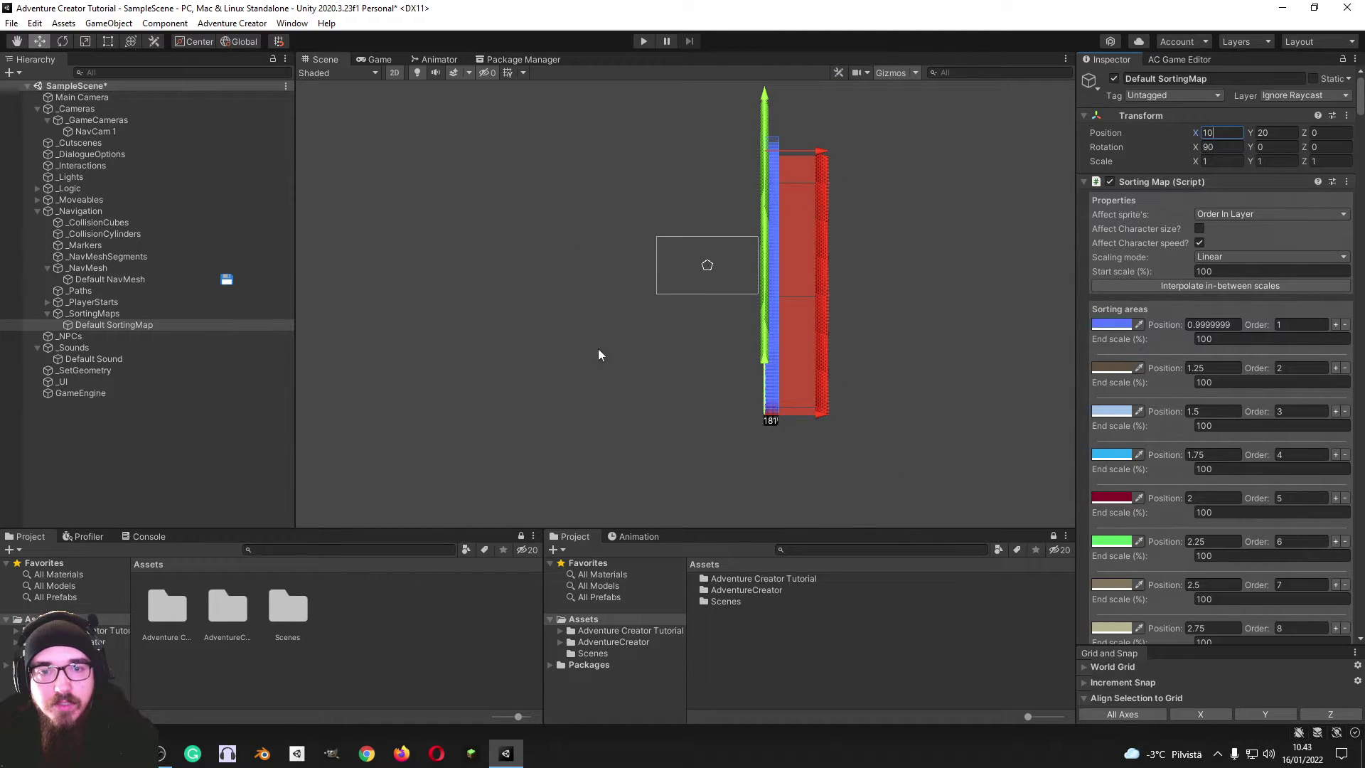
{"action": "scroll", "coordinate": [808, 264], "scroll_direction": "up", "scroll_amount": 3}
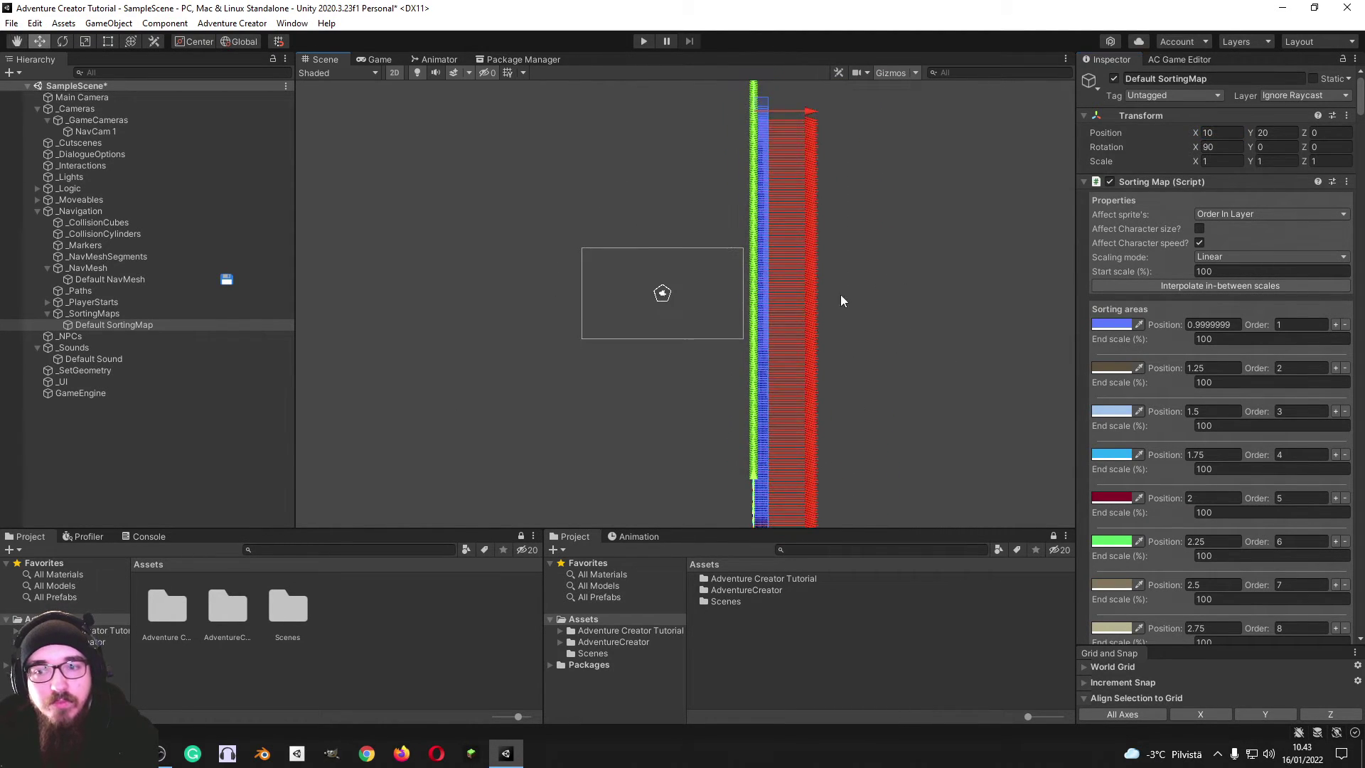
{"action": "scroll", "coordinate": [778, 229], "scroll_direction": "down", "scroll_amount": 2}
{"action": "scroll", "coordinate": [782, 224], "scroll_direction": "up", "scroll_amount": 1}
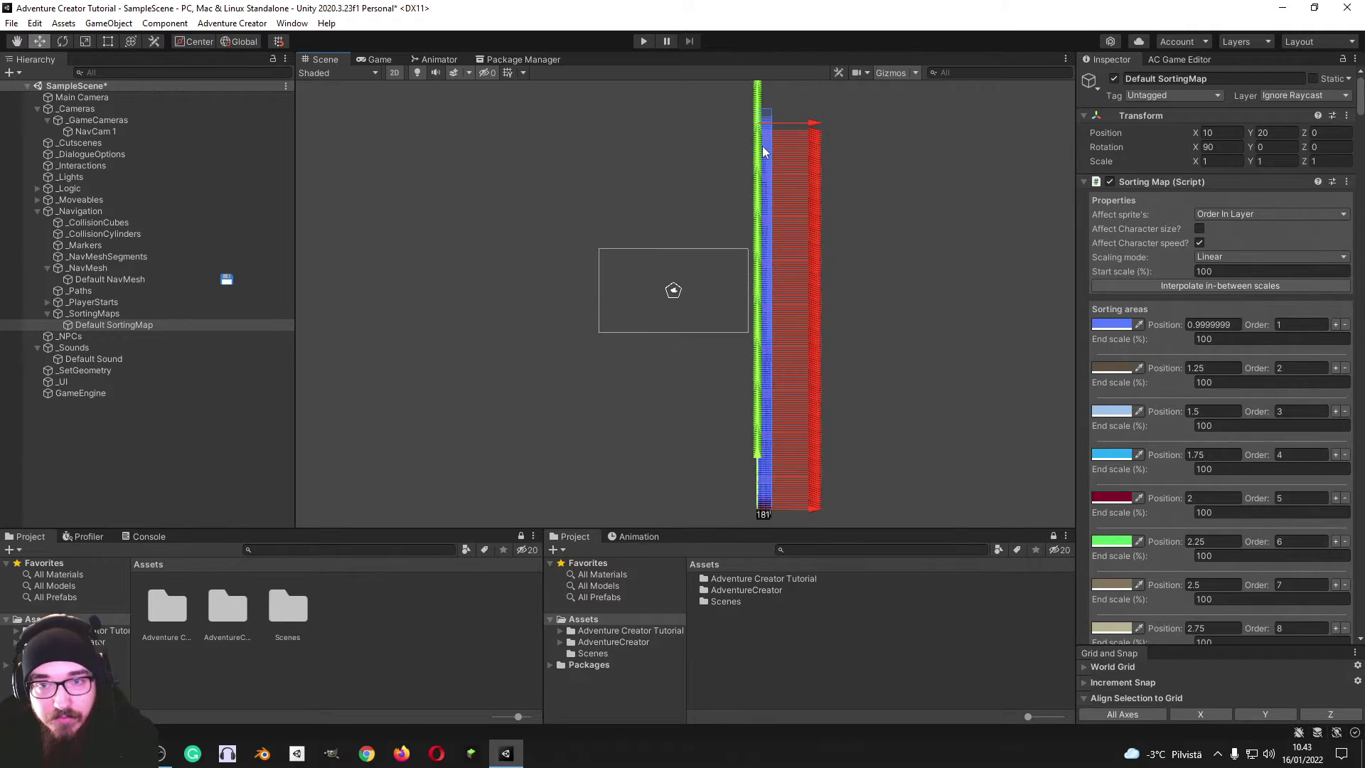
{"action": "scroll", "coordinate": [843, 476], "scroll_direction": "up", "scroll_amount": 5}
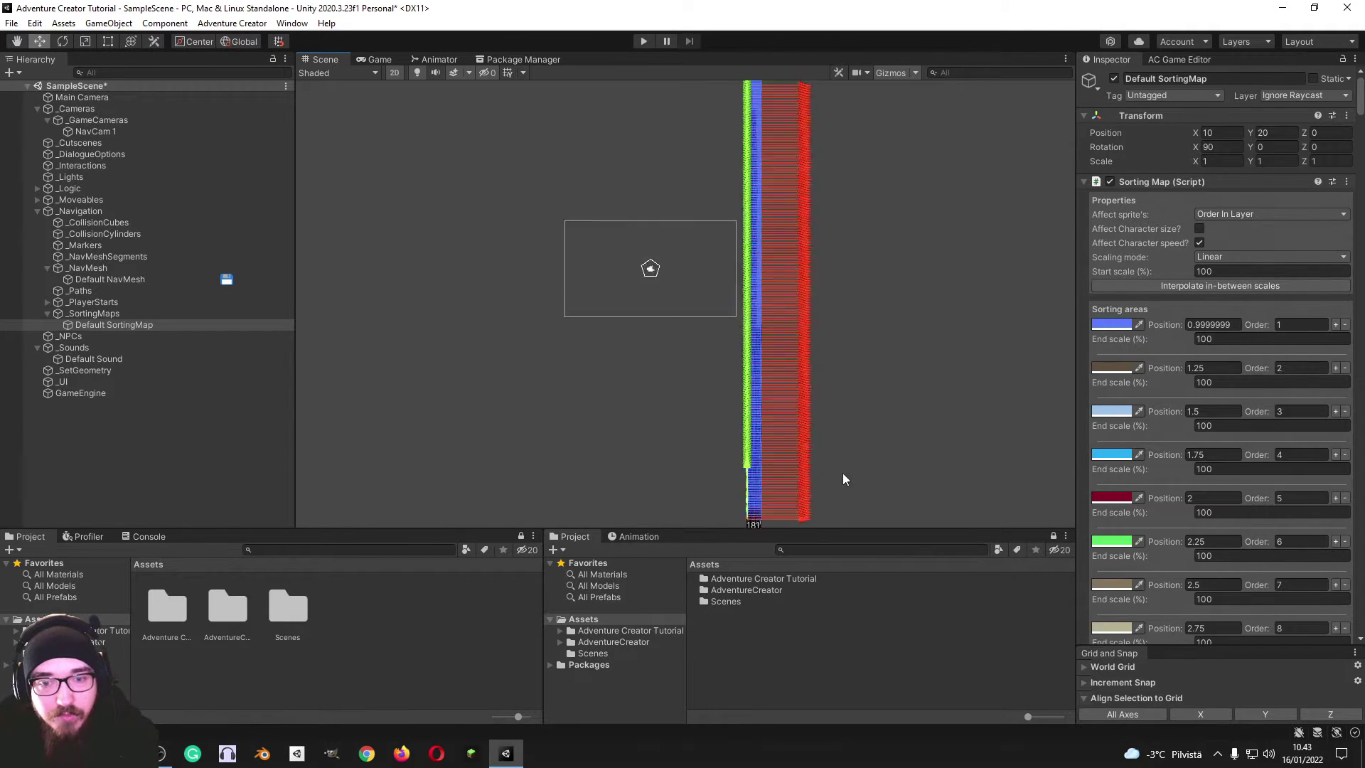
{"action": "scroll", "coordinate": [676, 386], "scroll_direction": "up", "scroll_amount": 2}
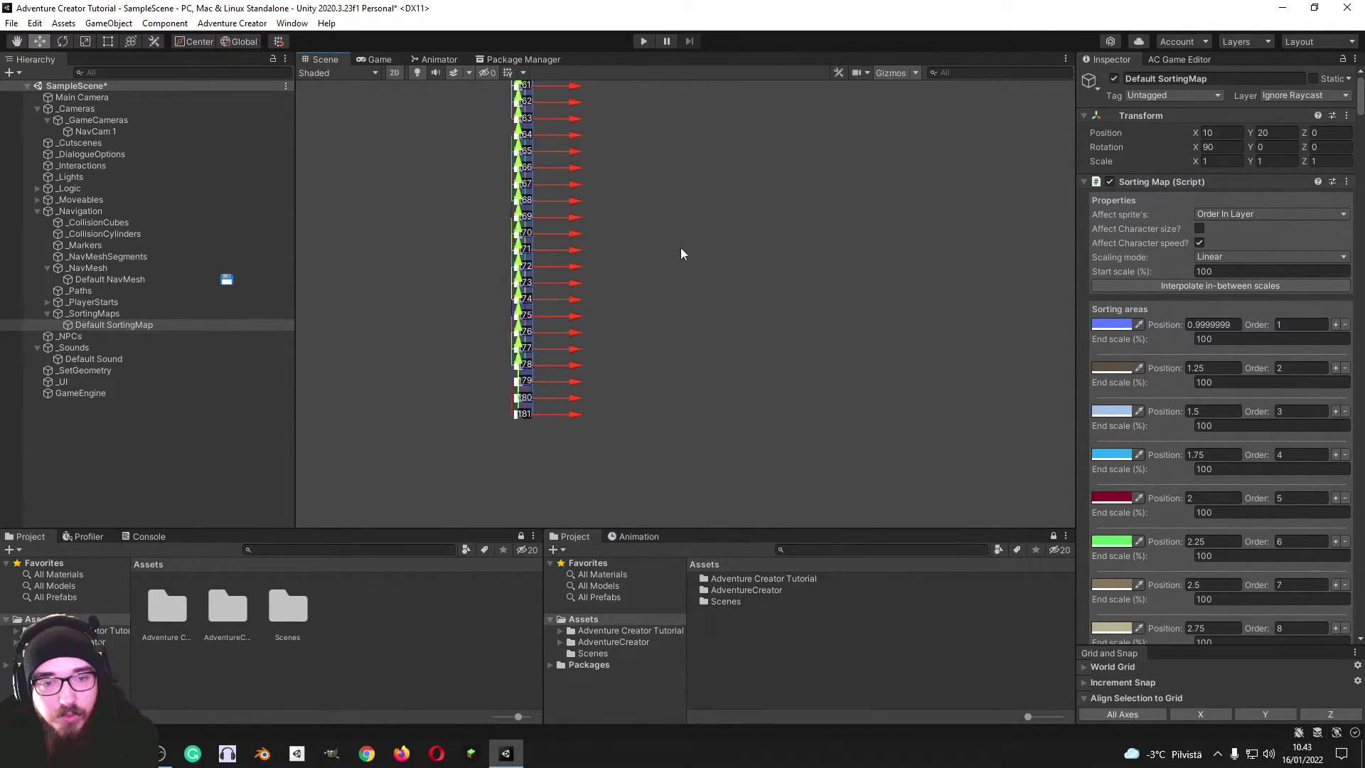
{"action": "middle_click_drag", "start_coordinate": [679, 253], "coordinate": [854, 422]}
{"action": "mouse_move", "coordinate": [881, 232]}
{"action": "middle_mouse_down"}
{"action": "mouse_move", "coordinate": [865, 228]}
{"action": "mouse_move", "coordinate": [872, 372]}
{"action": "mouse_move", "coordinate": [847, 184]}
{"action": "mouse_move", "coordinate": [893, 227]}
{"action": "middle_mouse_up"}
{"action": "scroll", "coordinate": [743, 359], "scroll_direction": "up", "scroll_amount": 10}
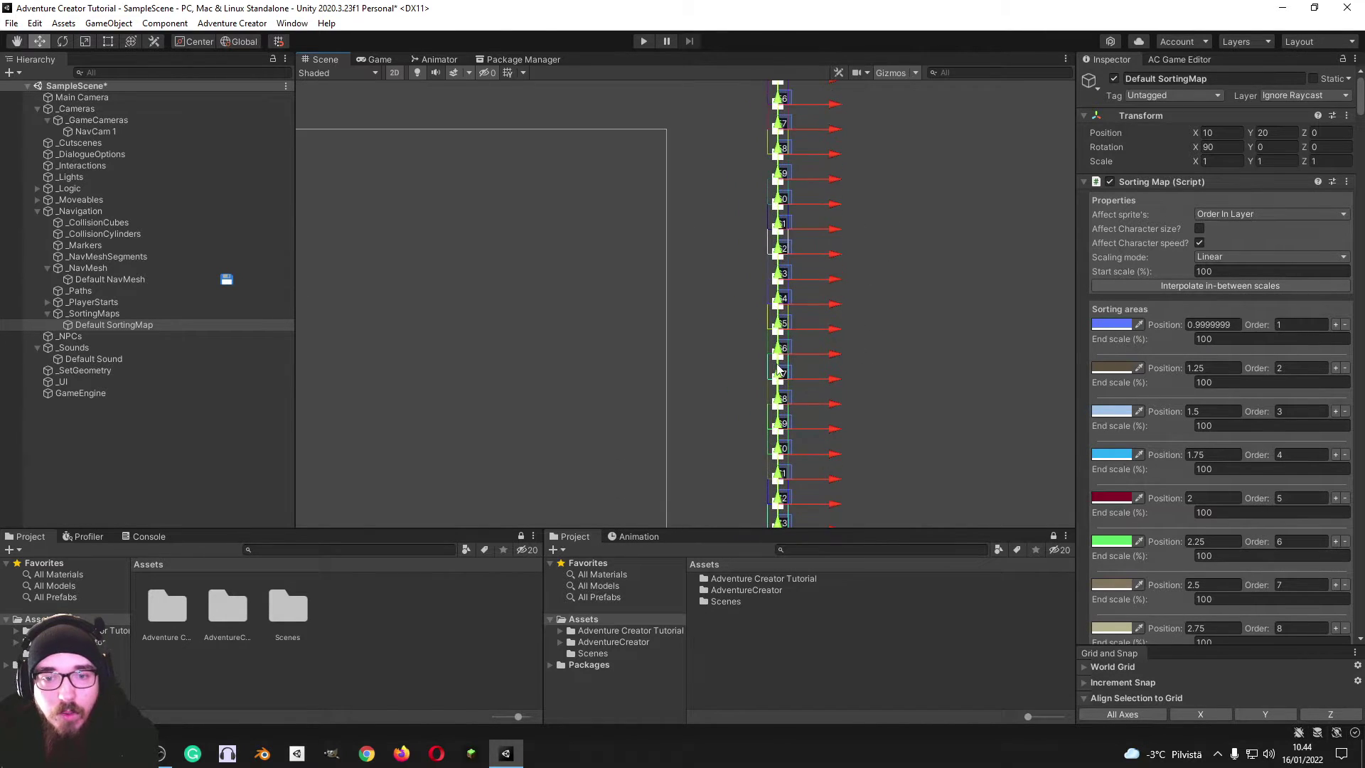
{"action": "scroll", "coordinate": [729, 334], "scroll_direction": "down", "scroll_amount": 15}
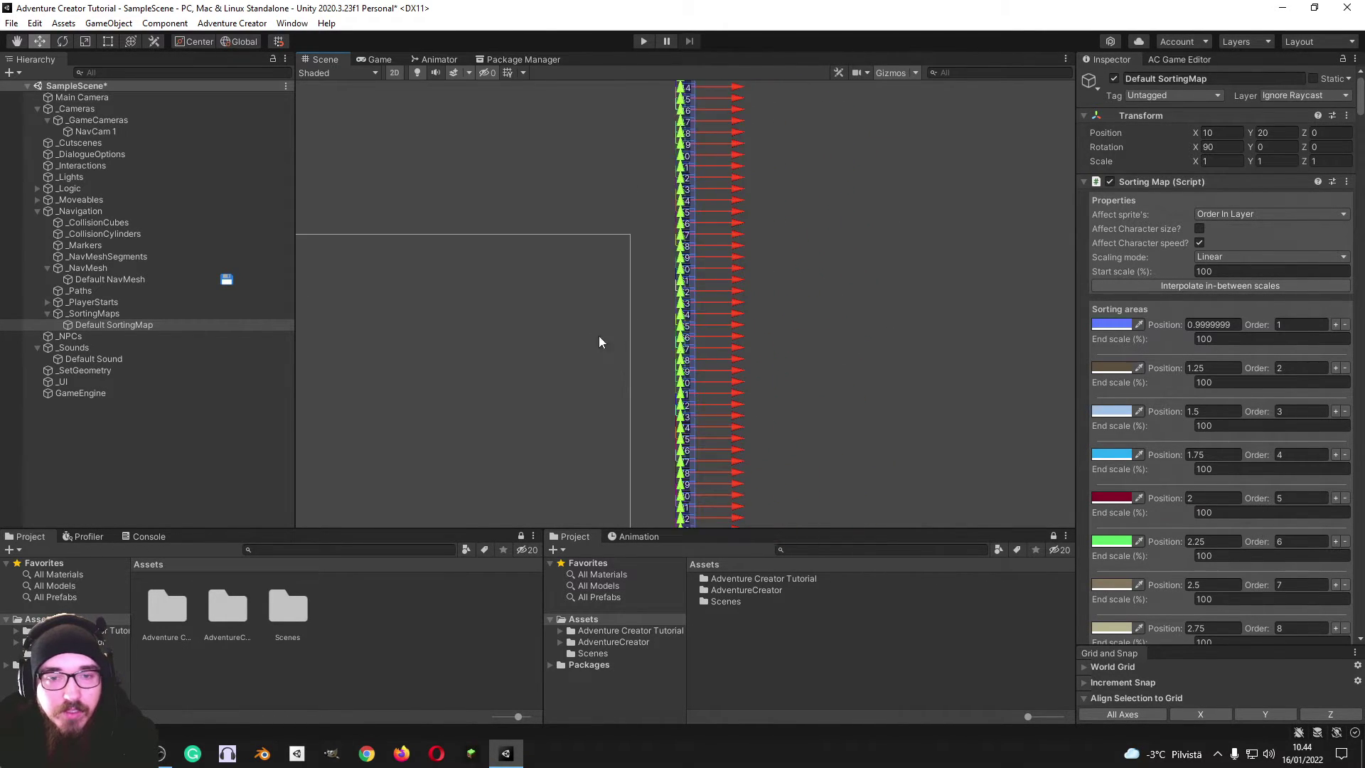
{"action": "middle_click_drag", "start_coordinate": [542, 359], "coordinate": [727, 212]}
{"action": "scroll", "coordinate": [718, 280], "scroll_direction": "up", "scroll_amount": 6}
{"action": "left_click", "coordinate": [817, 291]}
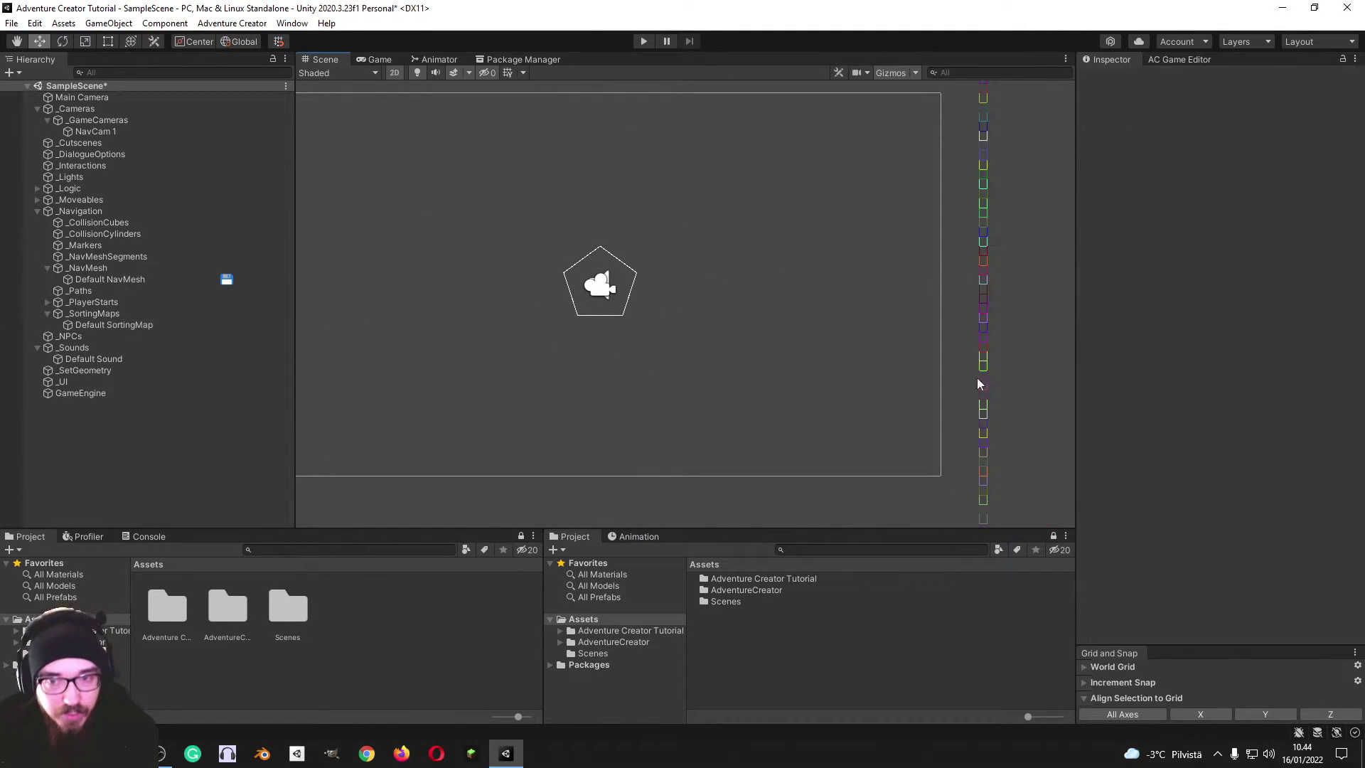
{"action": "key", "text": "Up"}
{"action": "key", "text": "Left"}
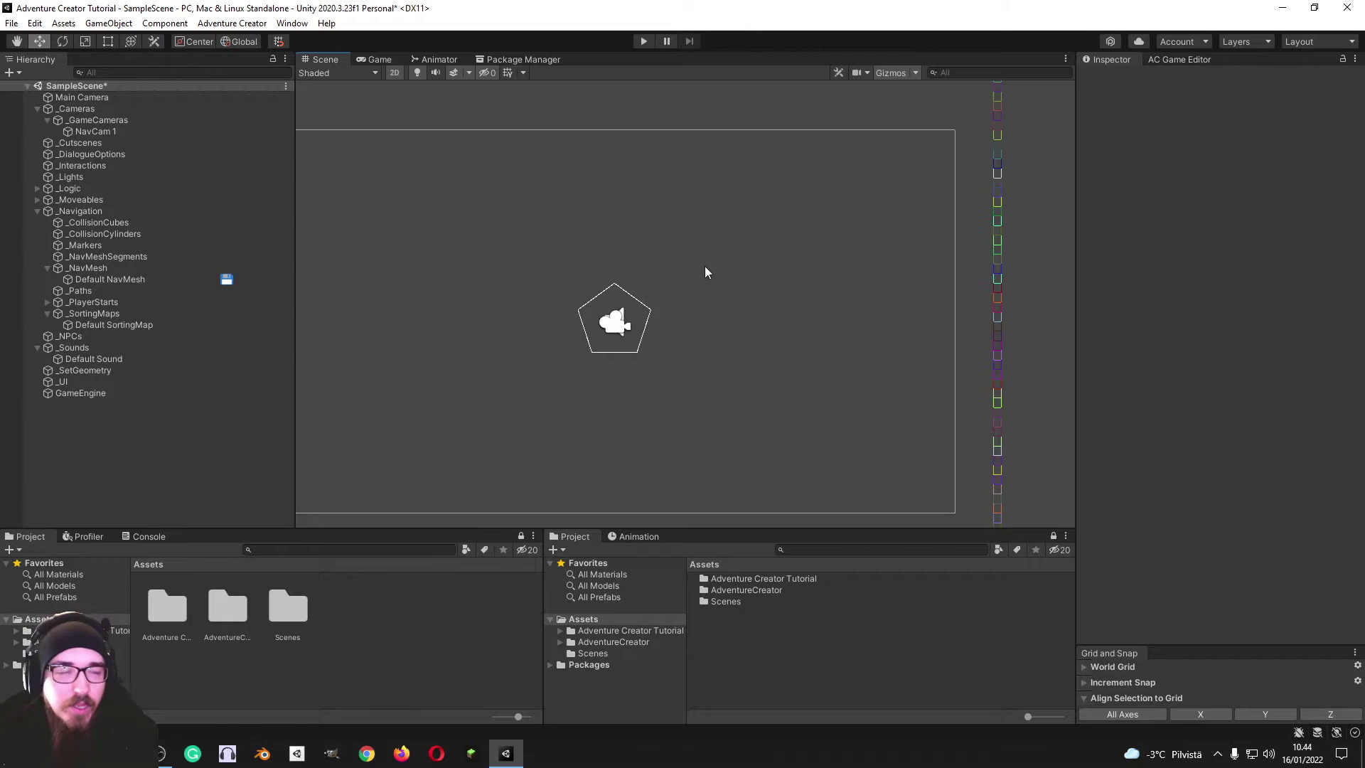
{"action": "left_click", "coordinate": [995, 280]}
{"action": "key", "text": "f"}
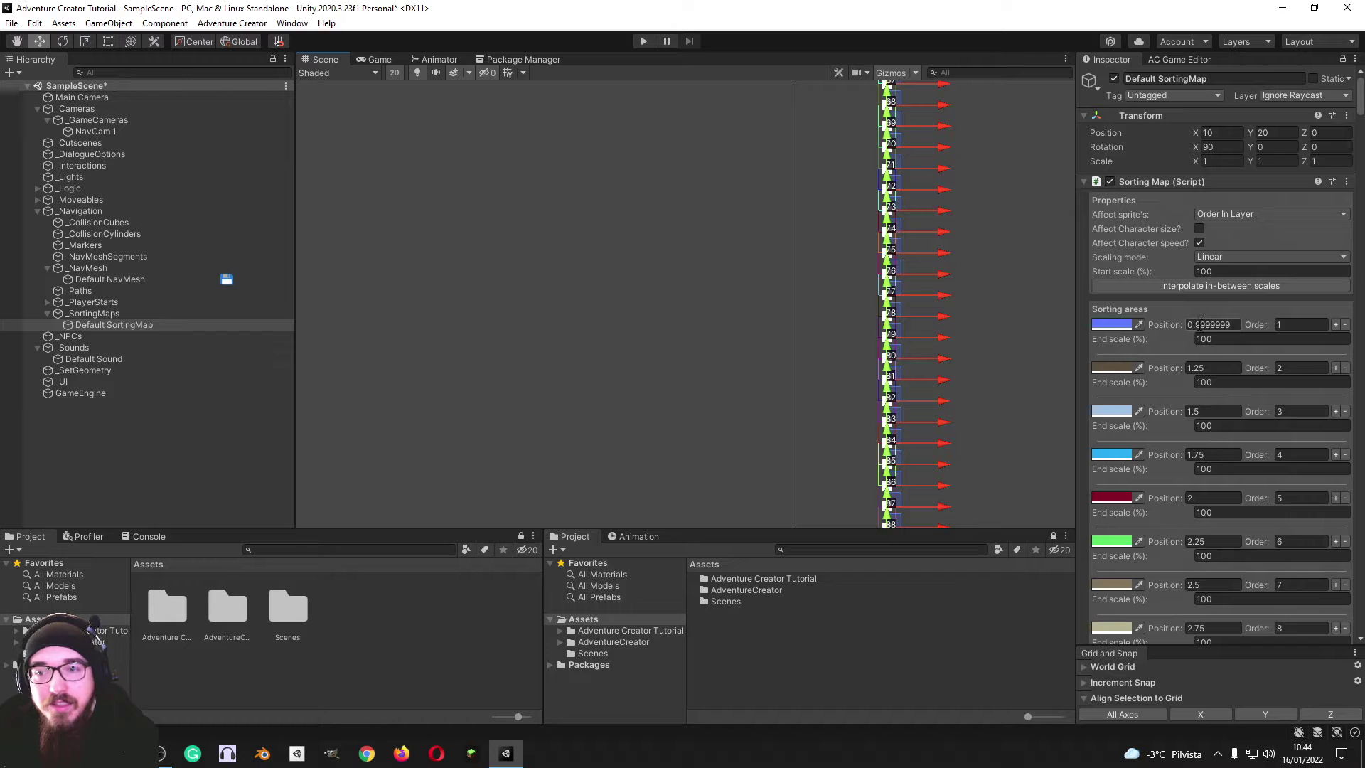
Adjust the sorting areas' position values, including areas 19 and 20
{"action": "left_click", "coordinate": [1198, 325]}
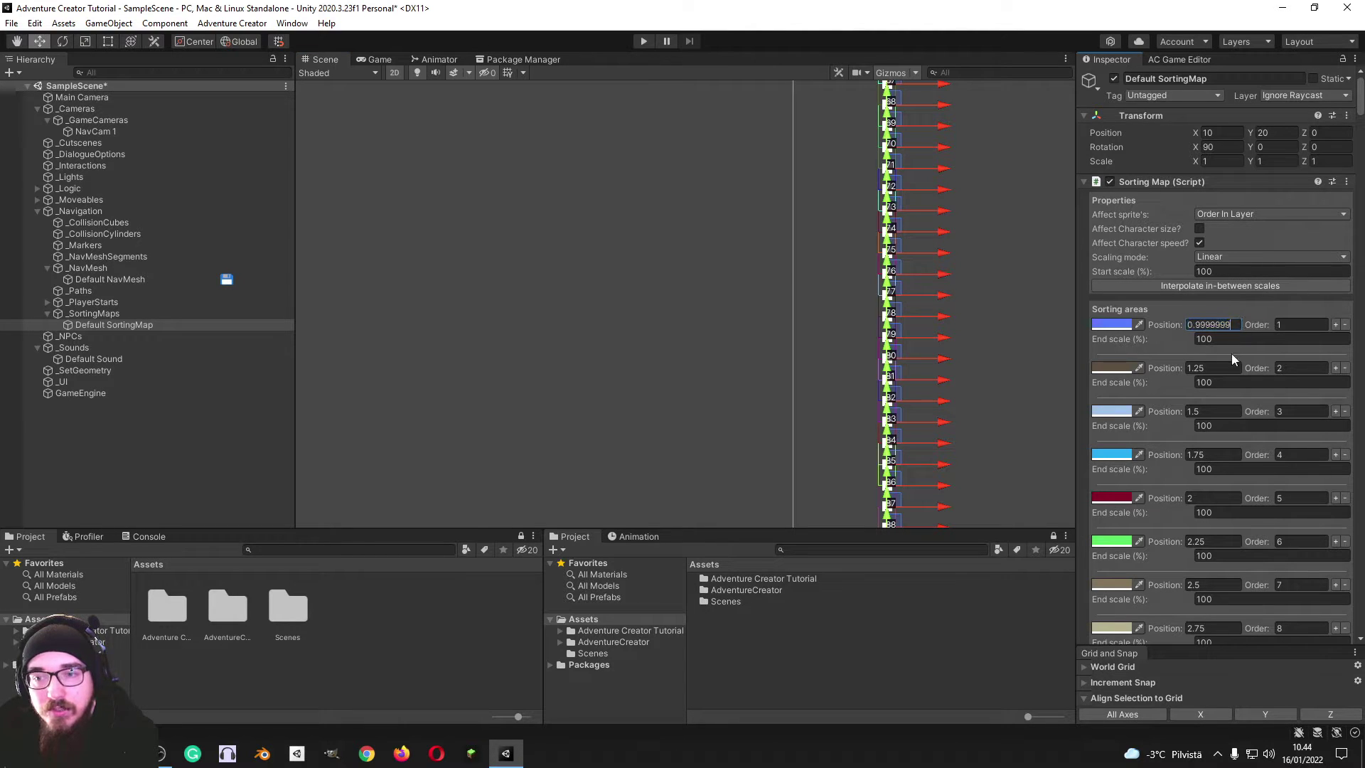
{"action": "scroll", "coordinate": [1231, 353], "scroll_direction": "down", "scroll_amount": 12}
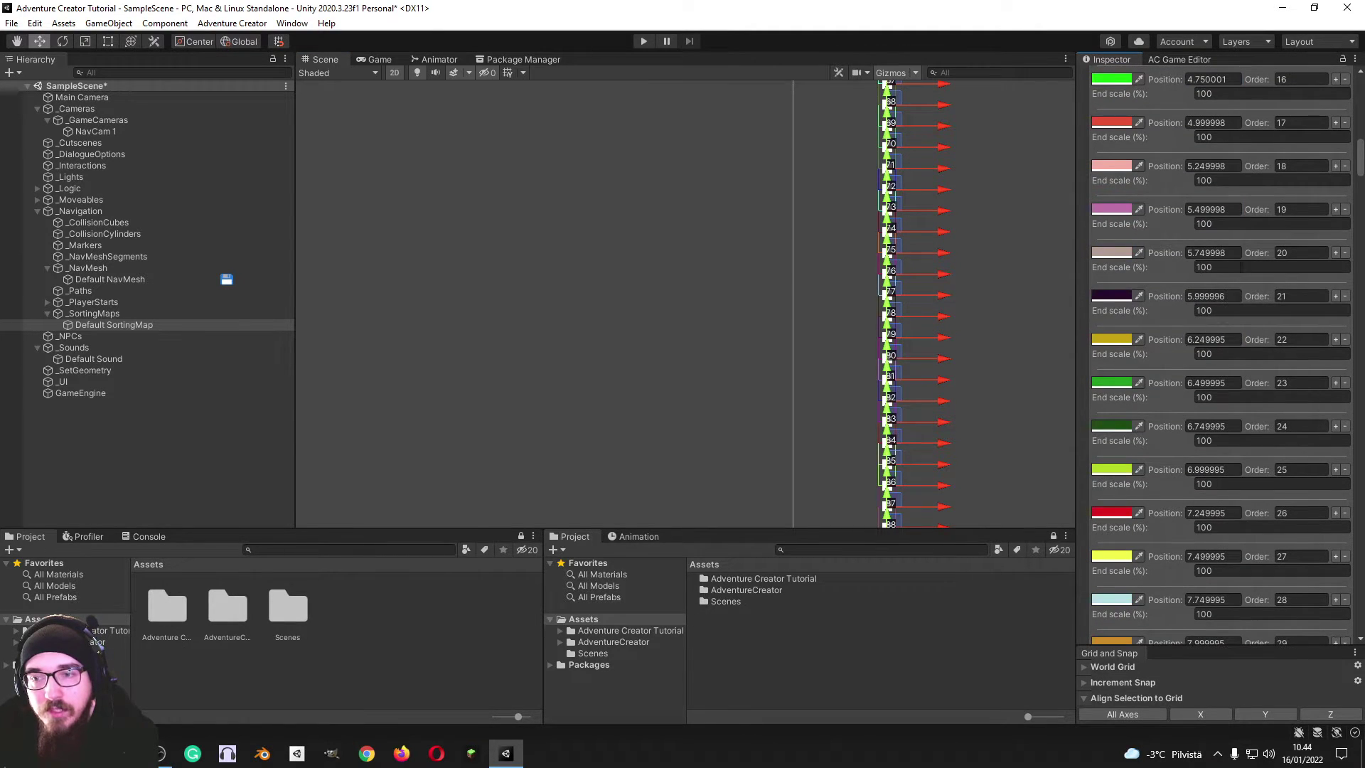
{"action": "left_click", "coordinate": [1239, 252]}
{"action": "left_click", "coordinate": [1231, 209]}
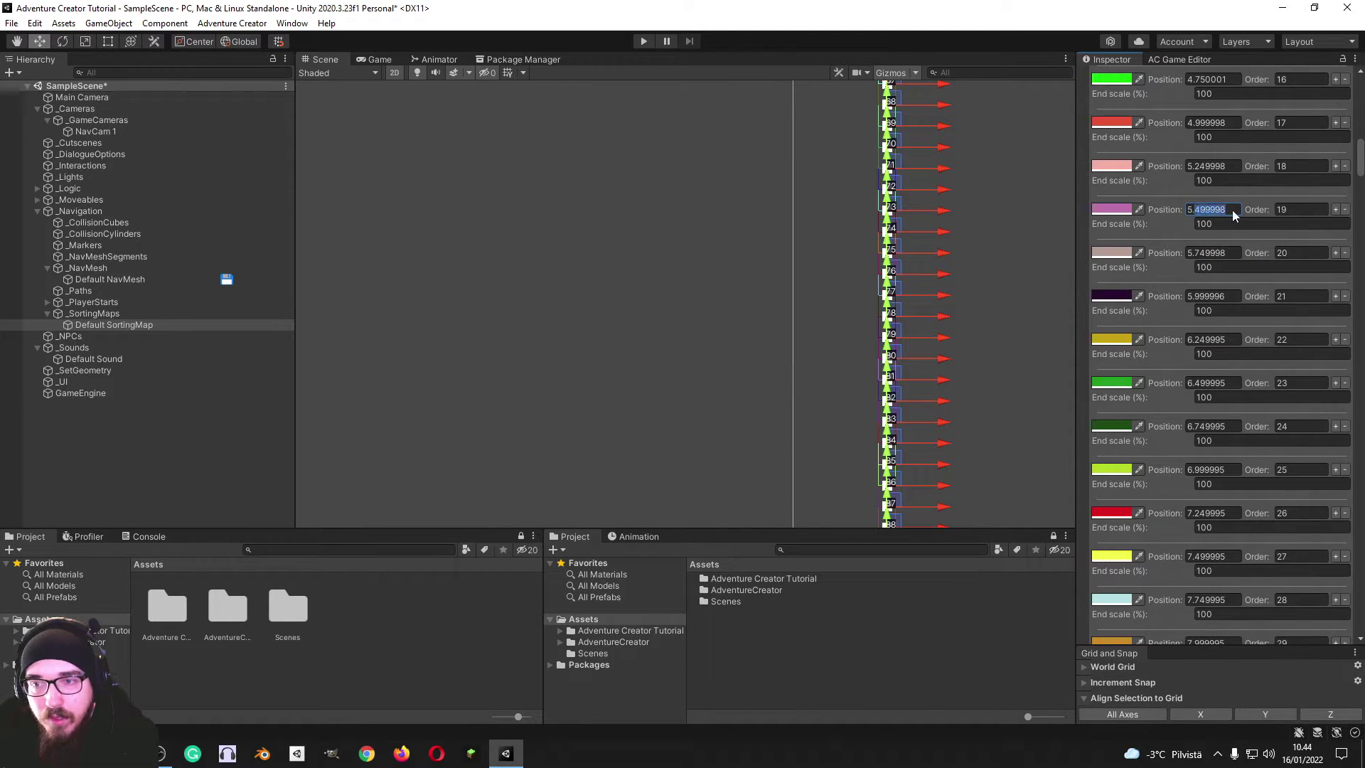
{"action": "left_click", "coordinate": [1229, 251]}
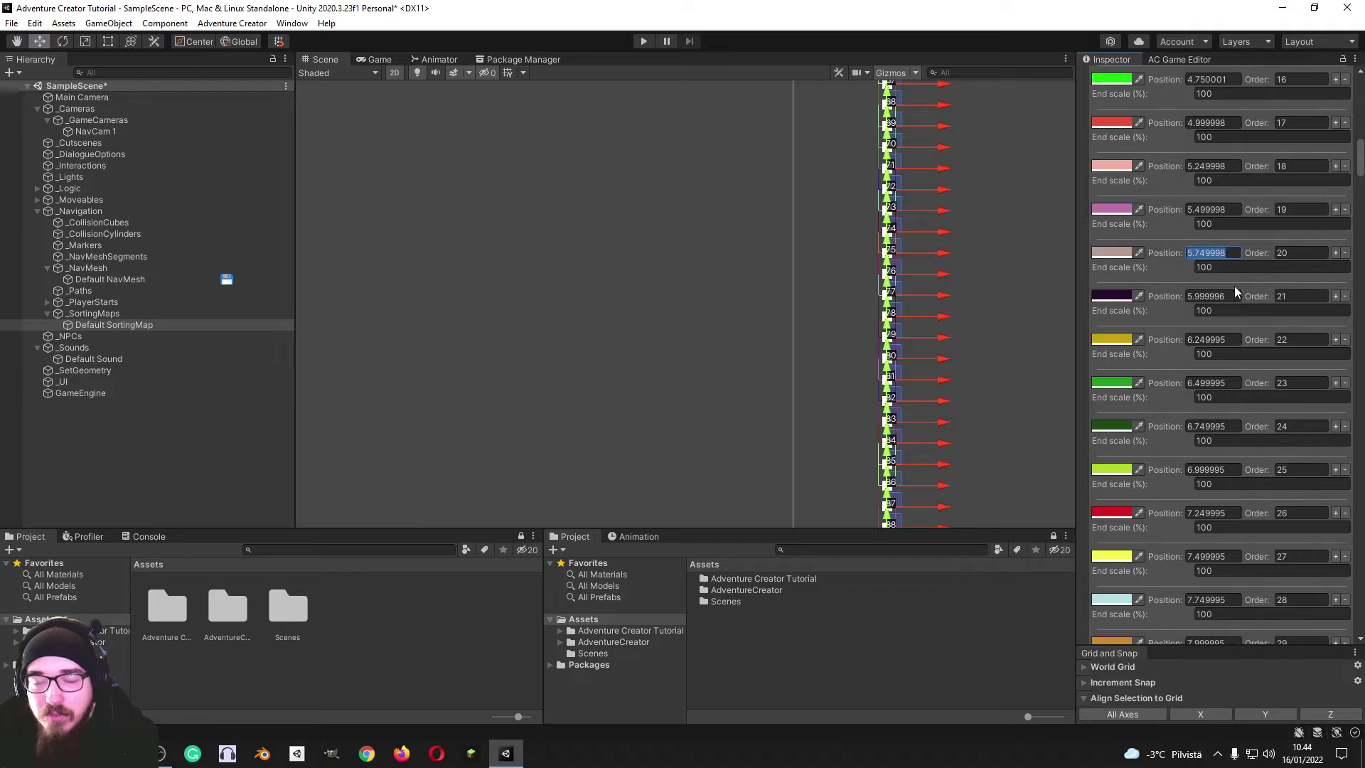
{"action": "scroll", "coordinate": [1235, 291], "scroll_direction": "down", "scroll_amount": 20}
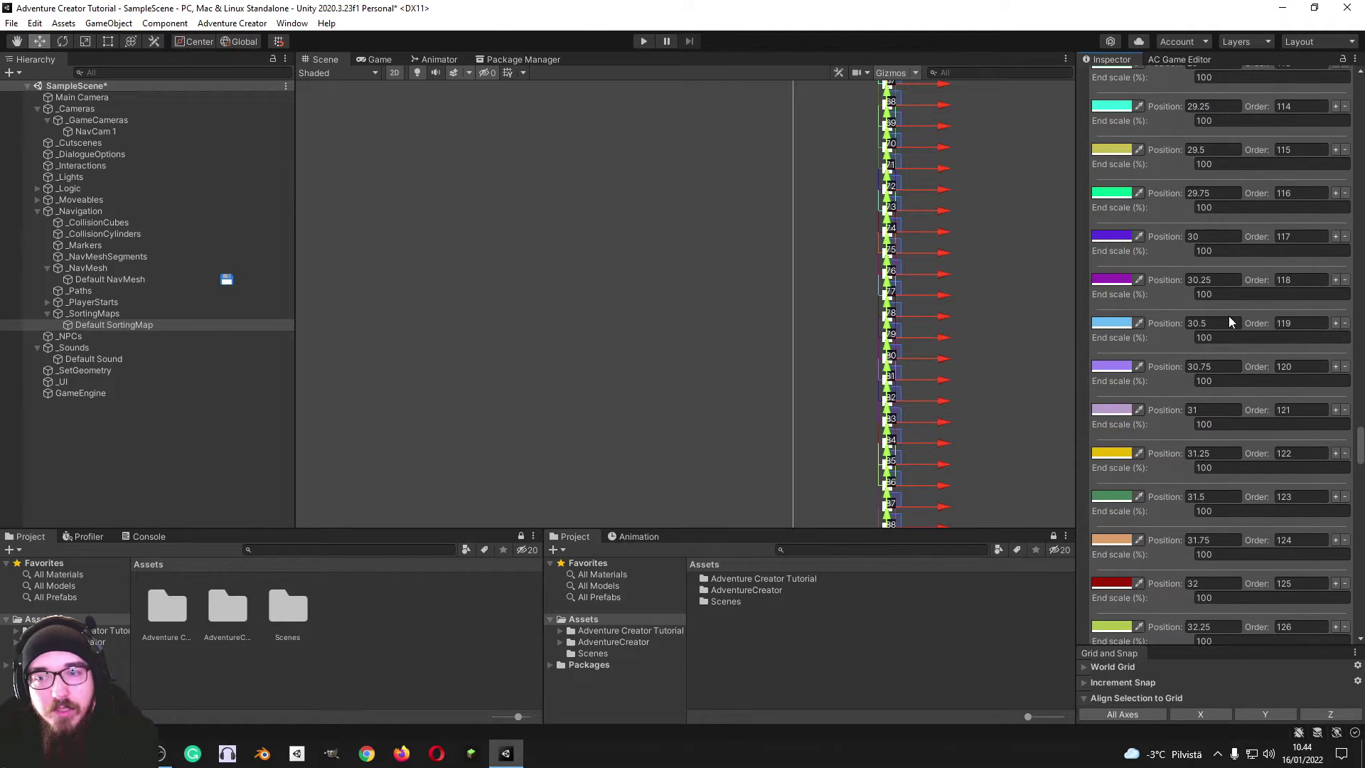
{"action": "scroll", "coordinate": [1229, 321], "scroll_direction": "down", "scroll_amount": 3}
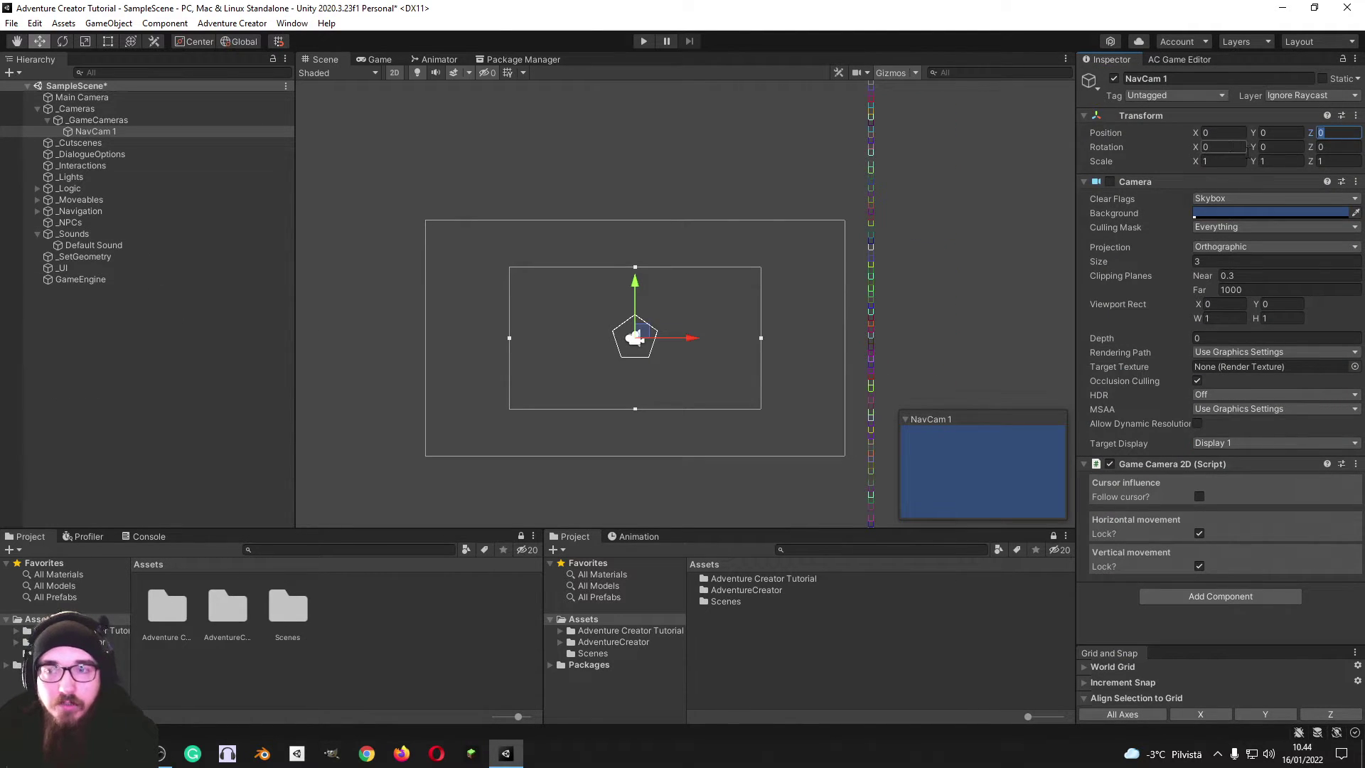
Set NavCam 1's Transform Position Z to -10
{"action": "type", "text": "-1"}
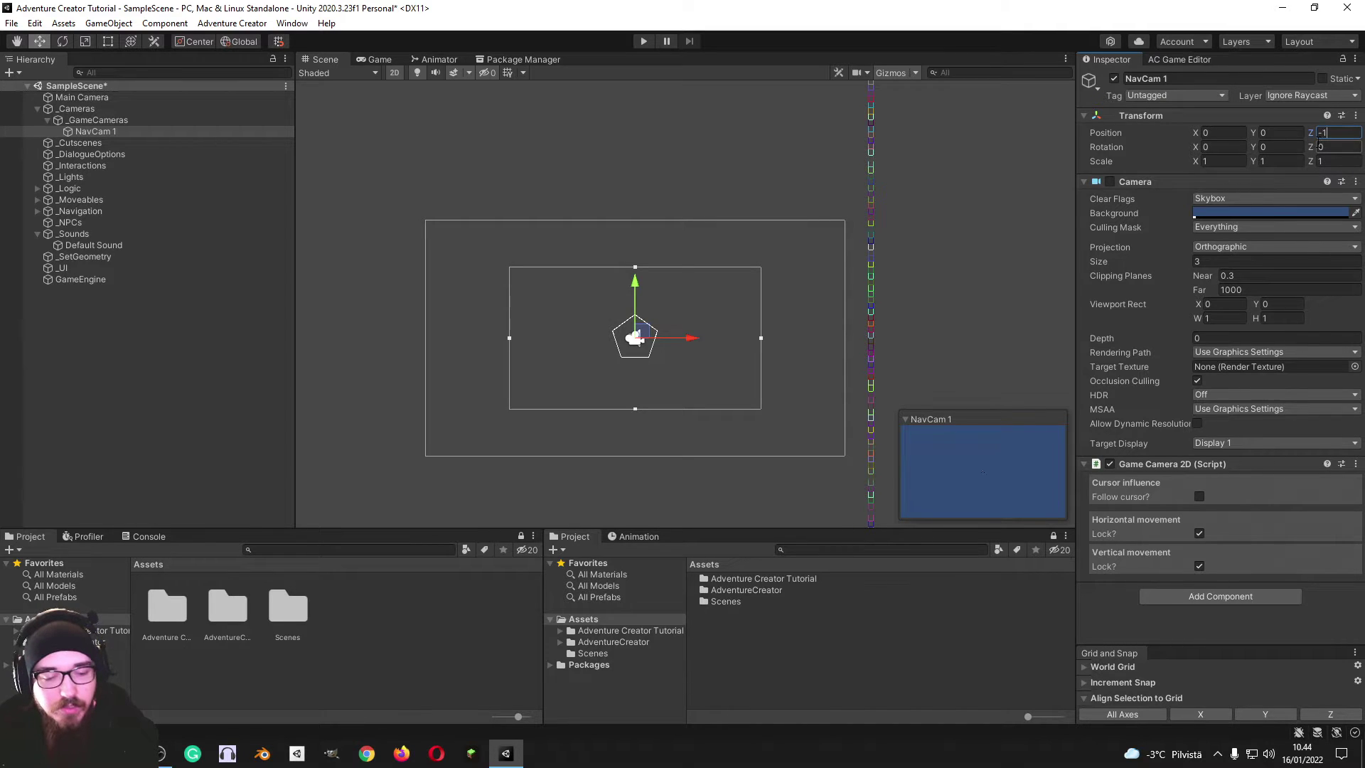
{"action": "key", "text": "Return"}
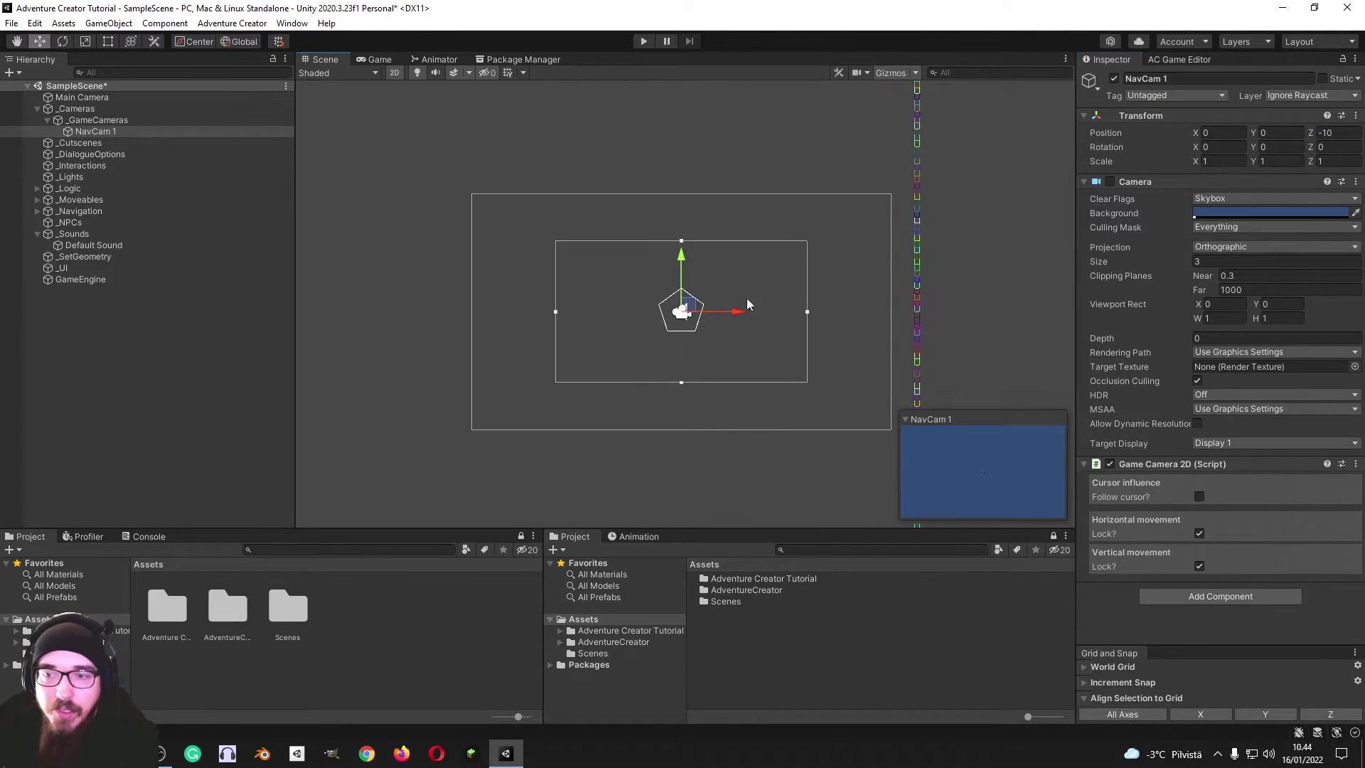
{"action": "scroll", "coordinate": [686, 340], "scroll_direction": "up", "scroll_amount": 3}
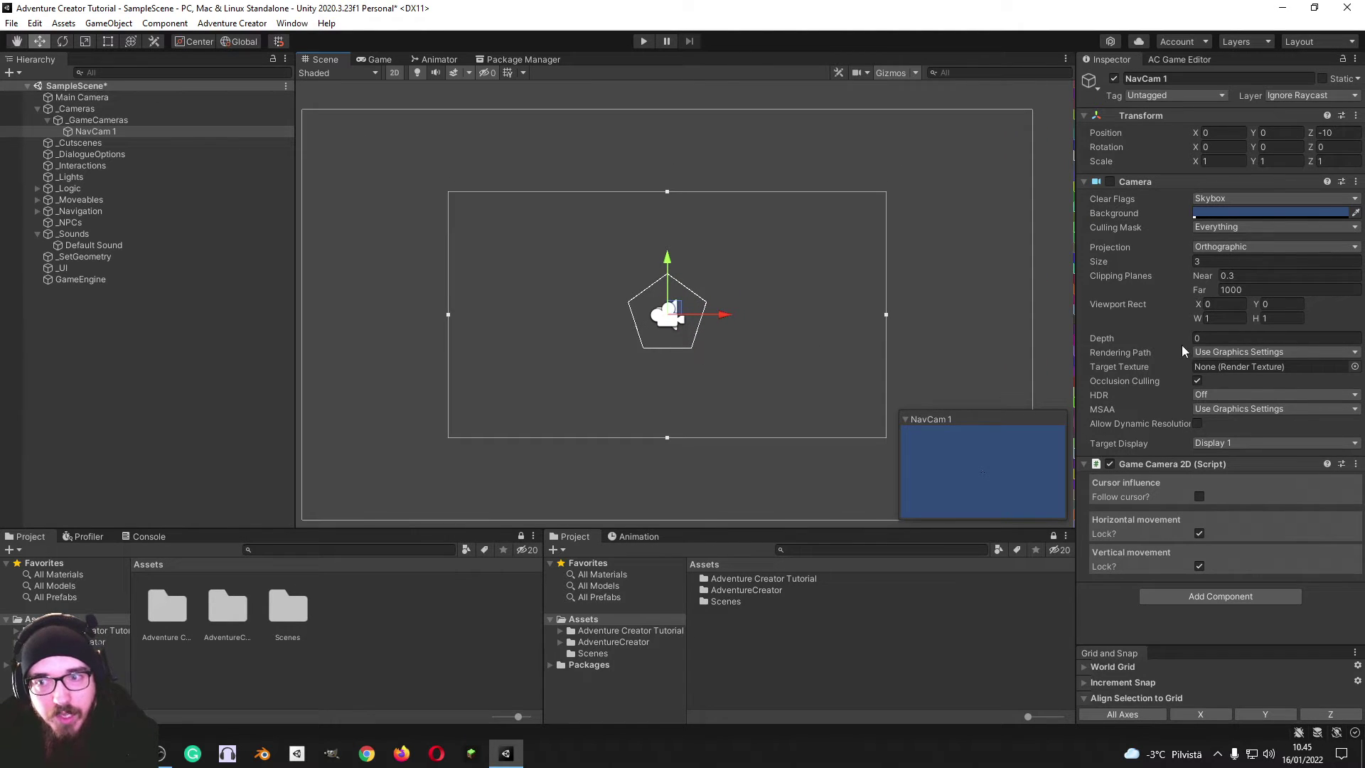
{"action": "middle_click_drag", "start_coordinate": [799, 338], "coordinate": [819, 350]}
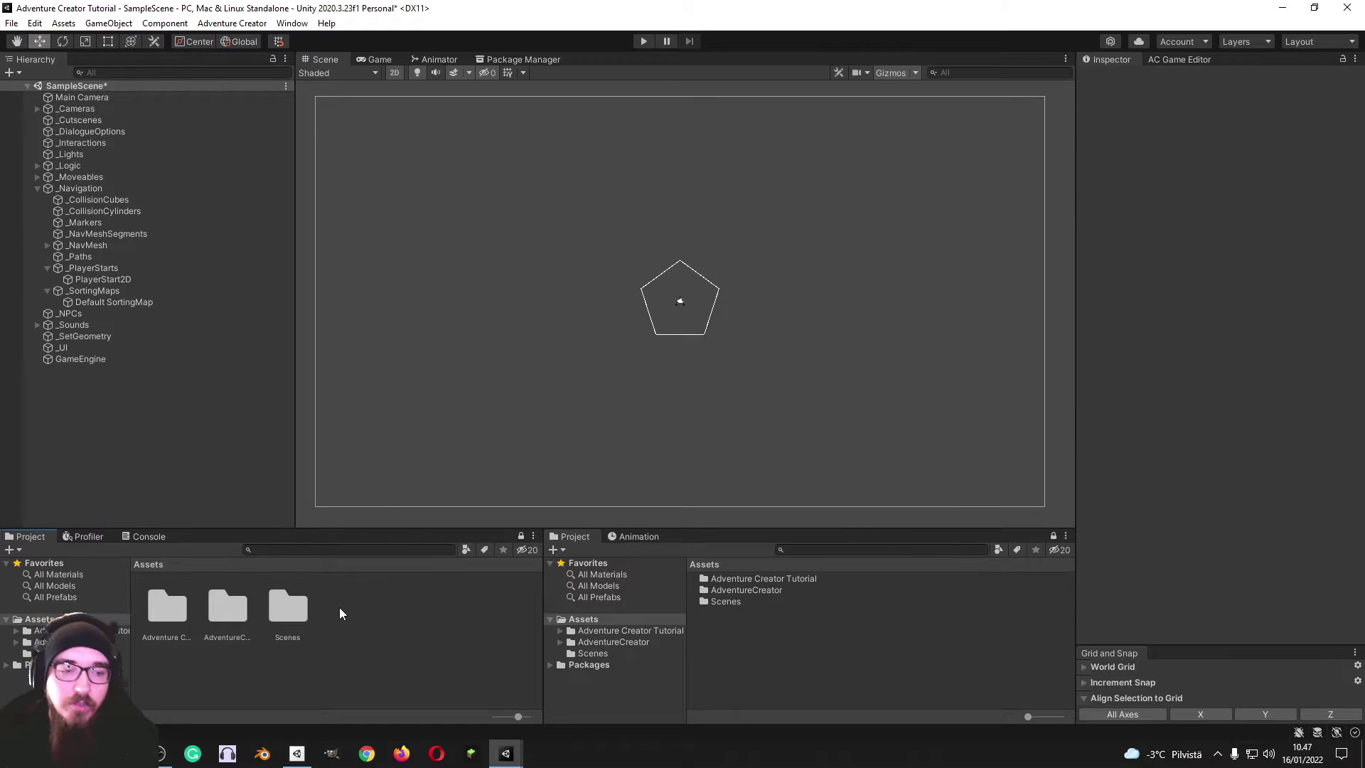
Install Universal RP 10.7.0 from the Unity Registry in the Package Manager
{"action": "right_click", "coordinate": [339, 607]}
{"action": "mouse_move", "coordinate": [407, 236]}
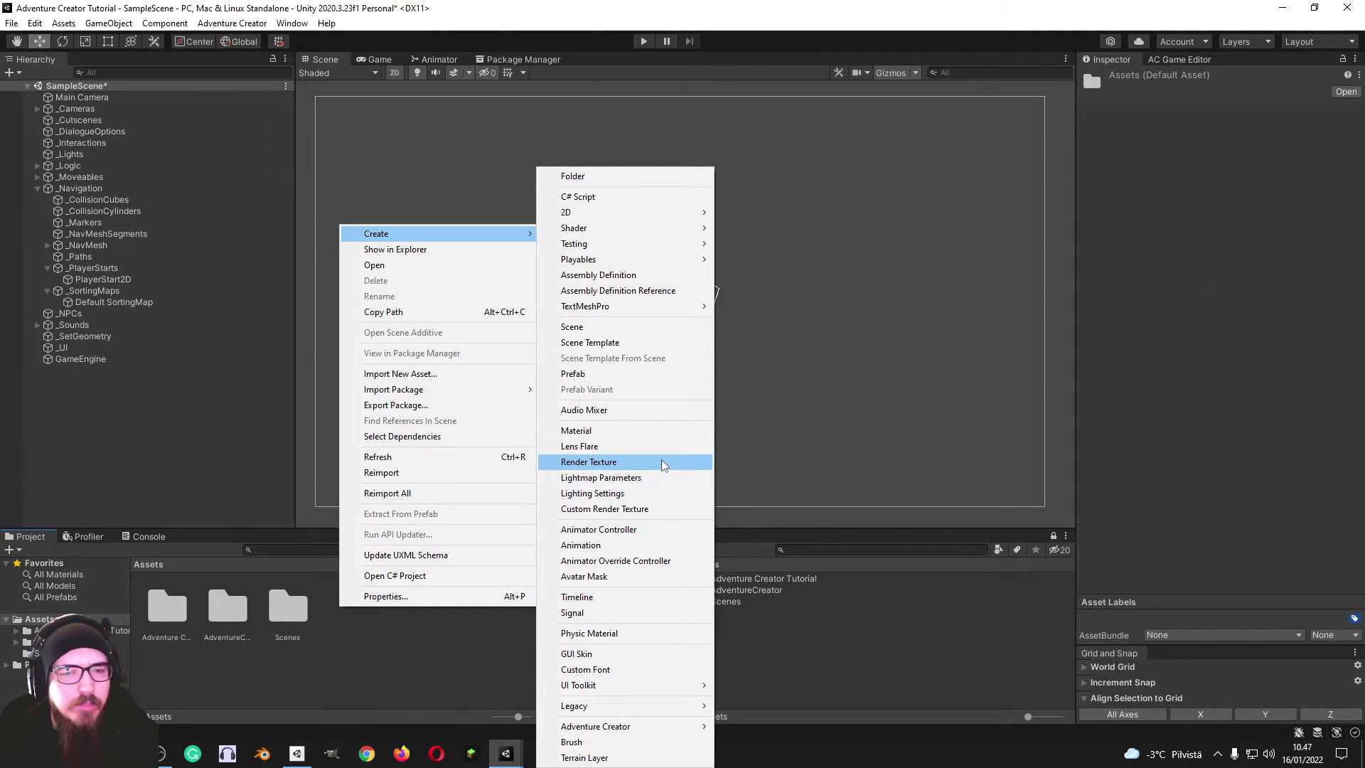
{"action": "mouse_move", "coordinate": [628, 311]}
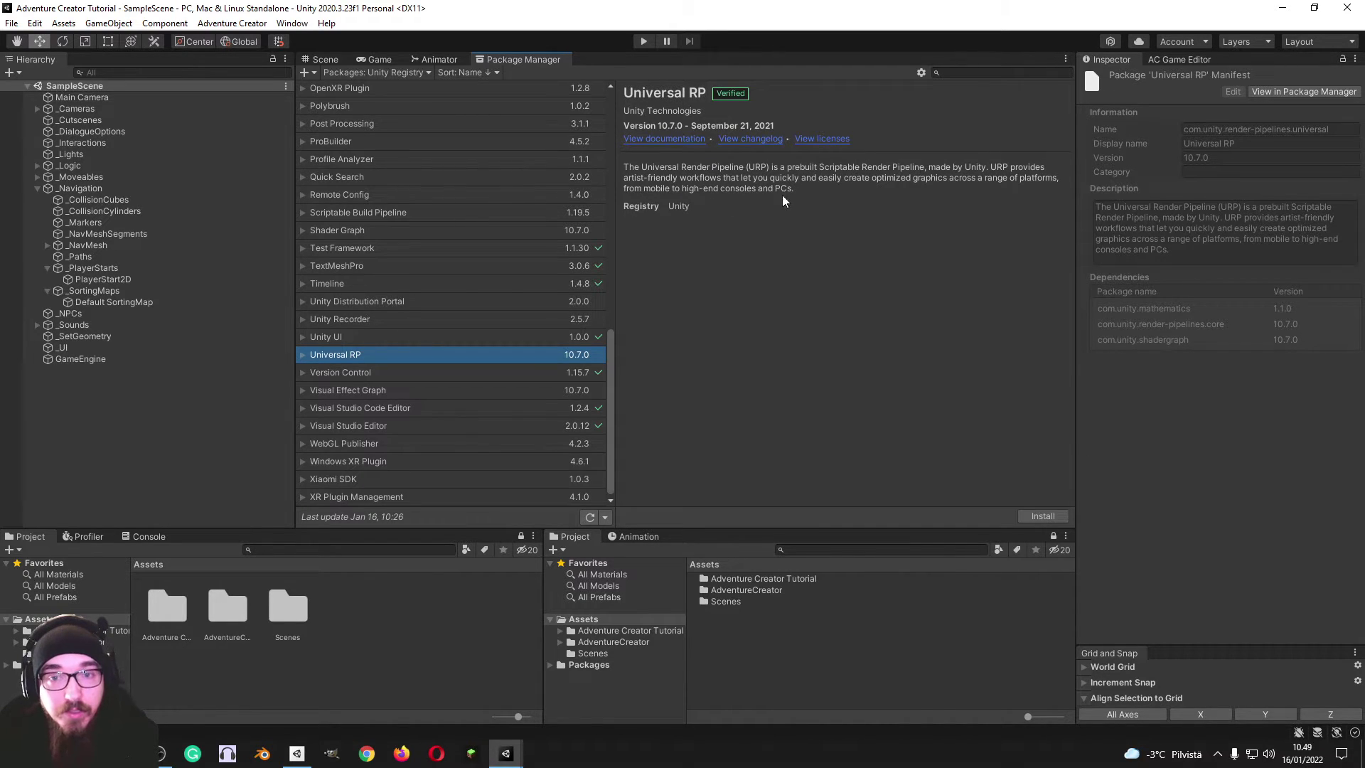
{"action": "left_click", "coordinate": [1035, 517]}
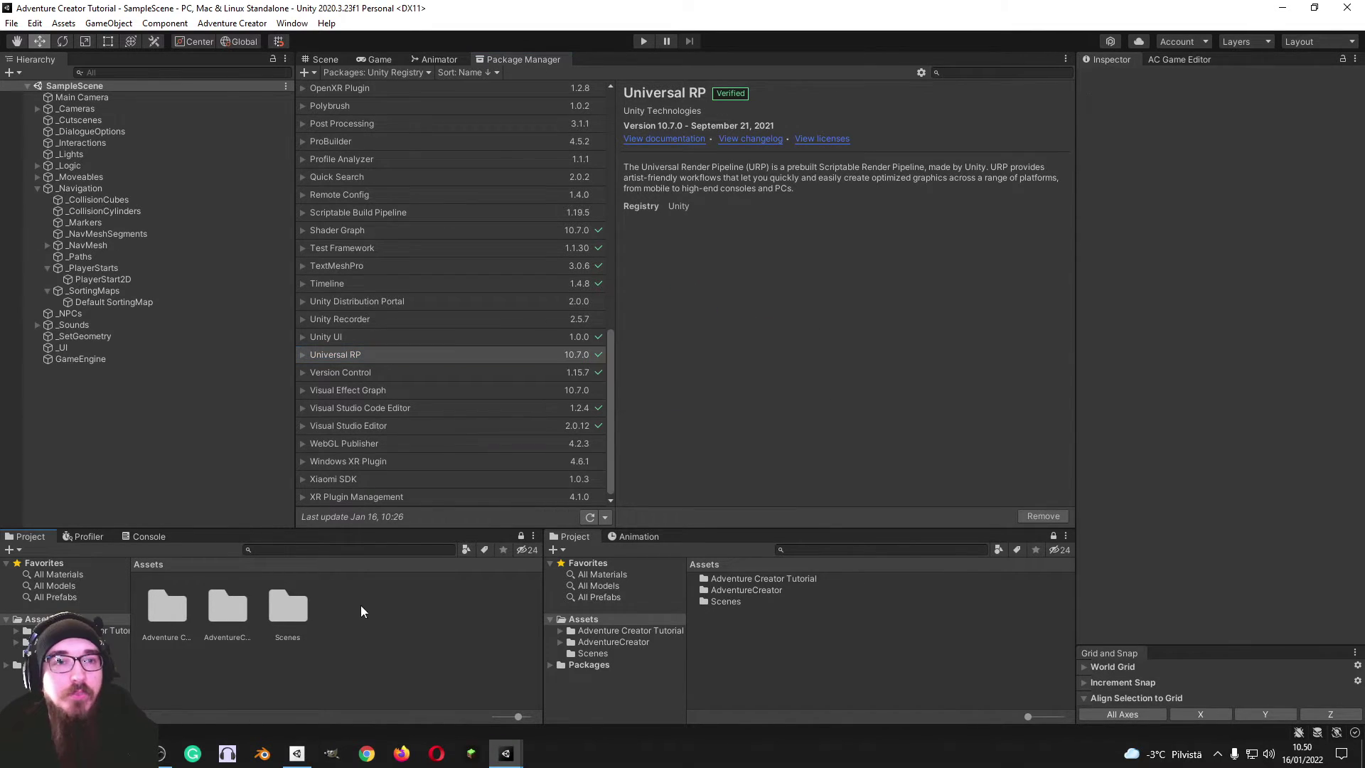
Create a URP 2D Renderer asset in Assets named 2DRenderer
{"action": "left_click", "coordinate": [329, 59]}
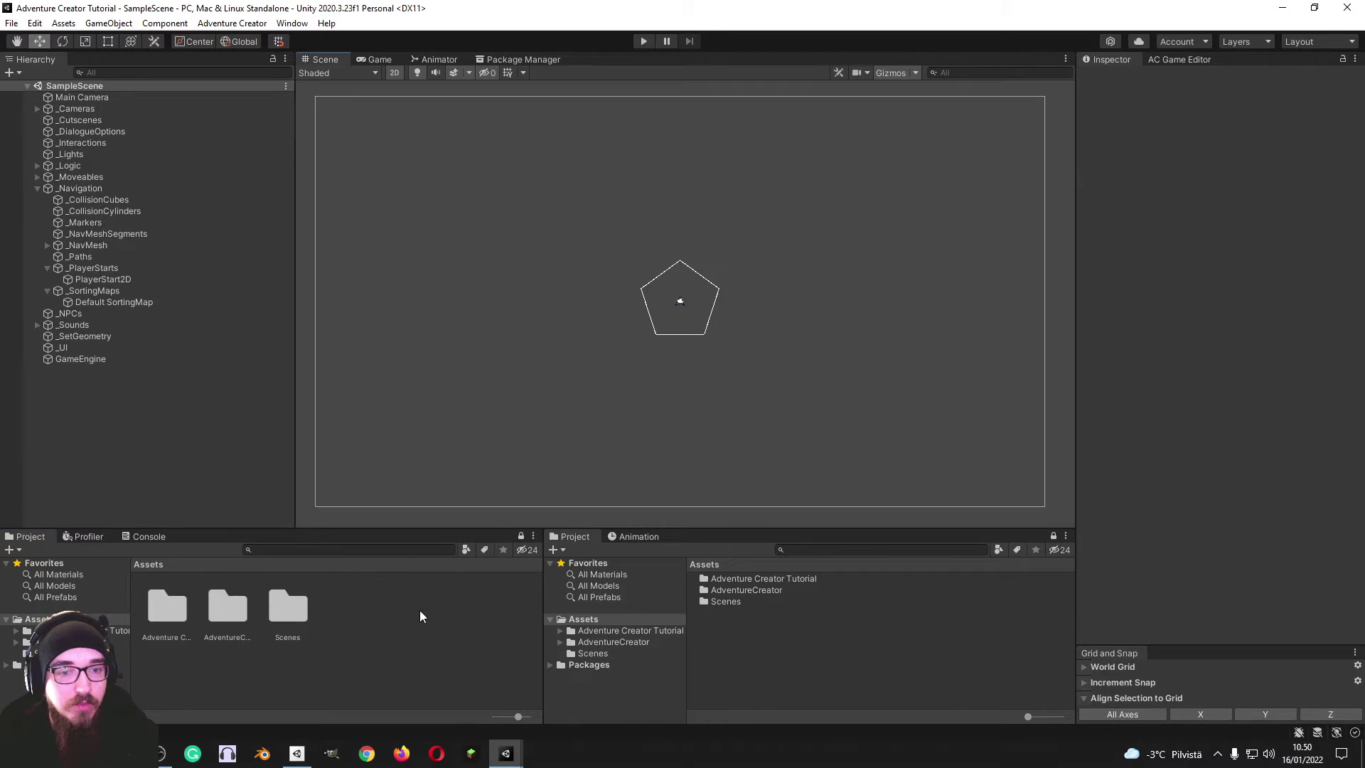
{"action": "right_click", "coordinate": [362, 610]}
{"action": "mouse_move", "coordinate": [540, 235]}
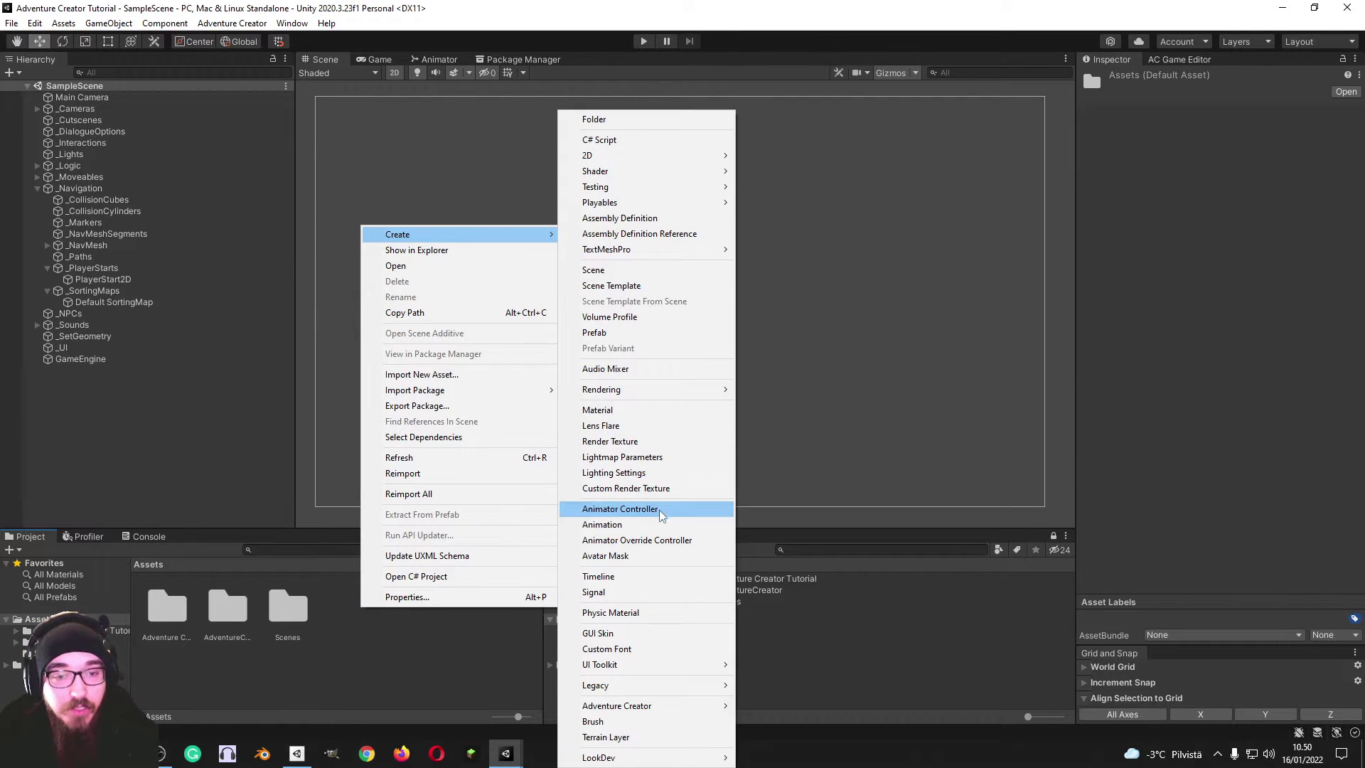
{"action": "mouse_move", "coordinate": [629, 391]}
{"action": "mouse_move", "coordinate": [818, 397]}
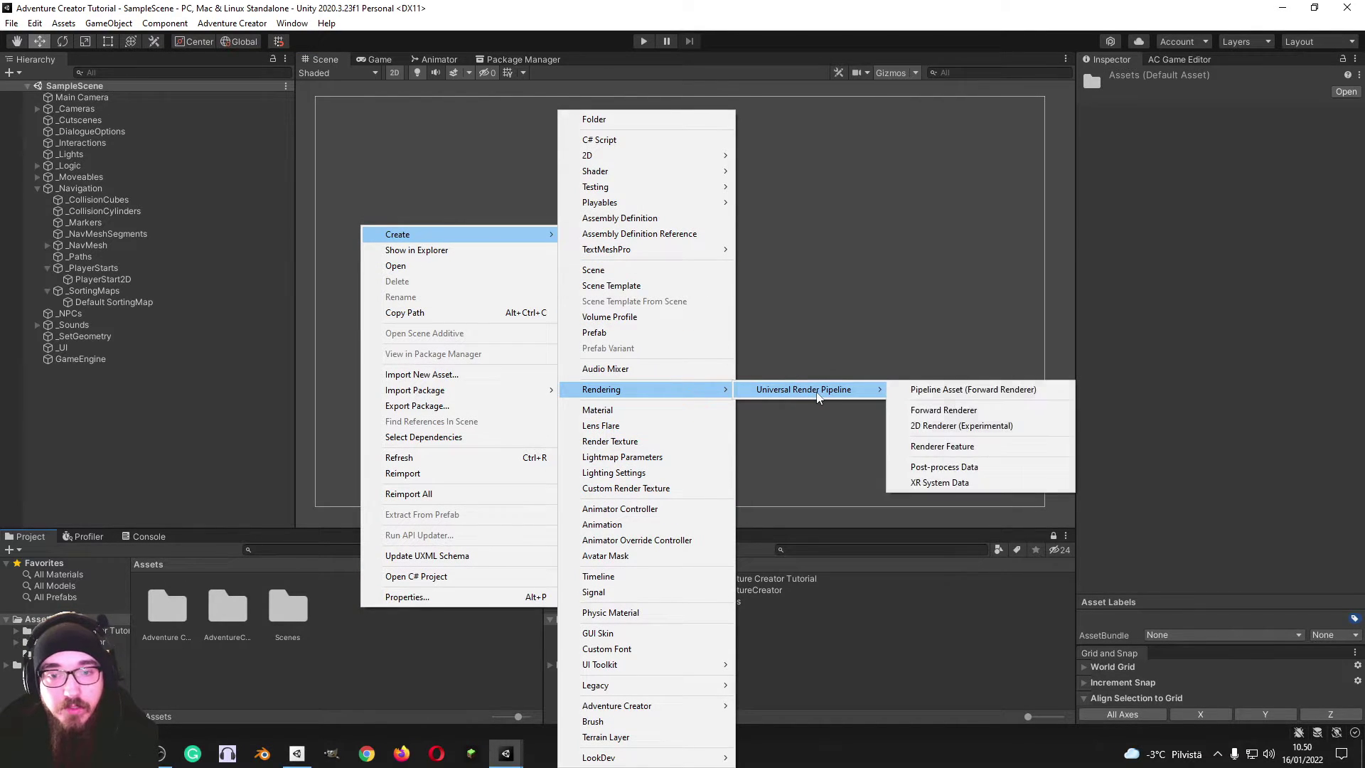
{"action": "left_click", "coordinate": [958, 426]}
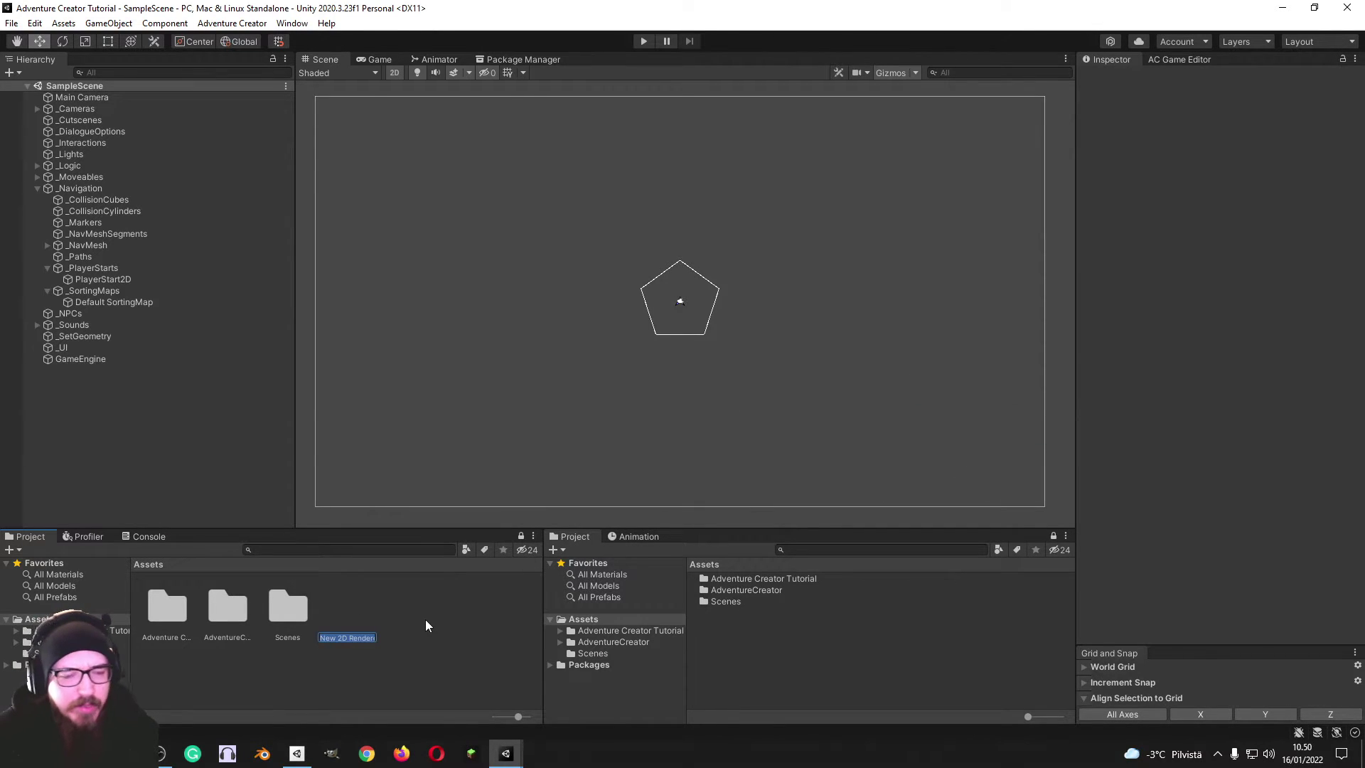
{"action": "type", "text": "2D"}
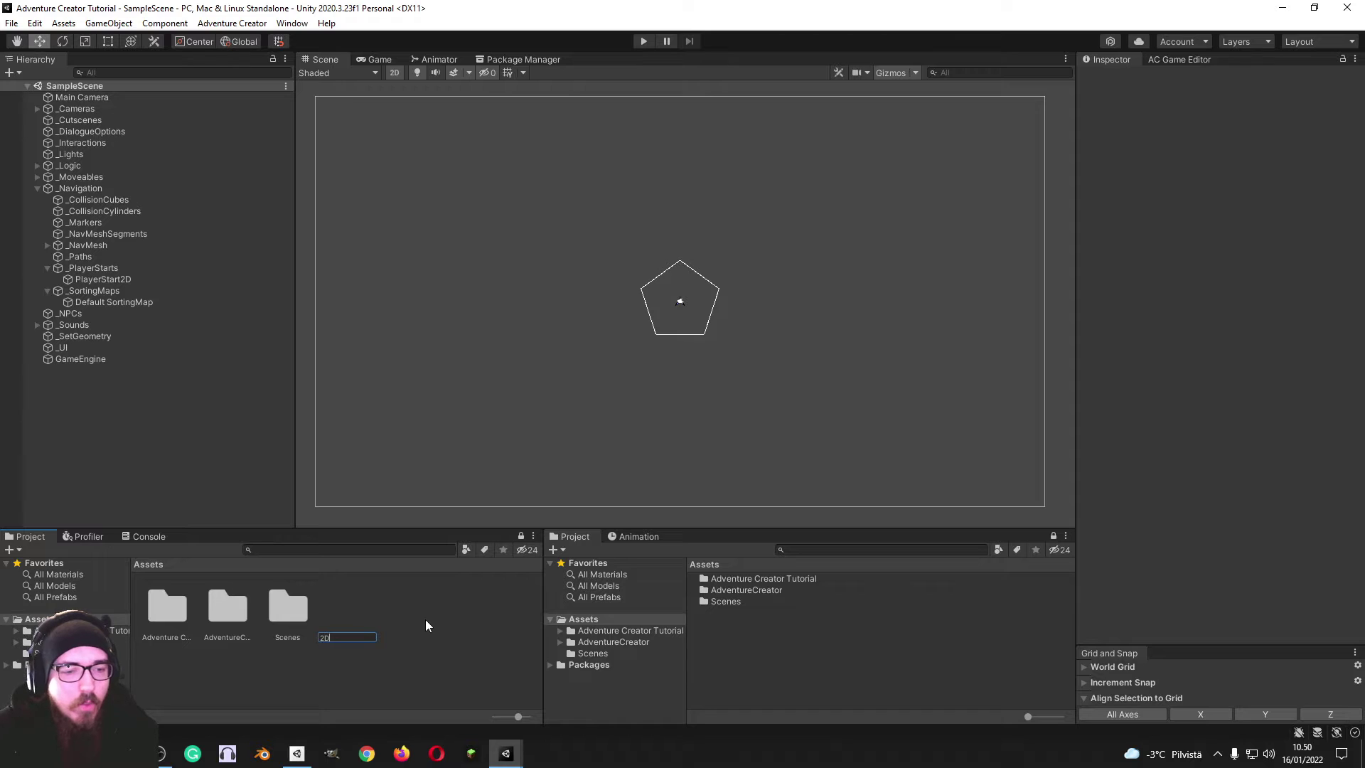
{"action": "type", "text": "Renderer"}
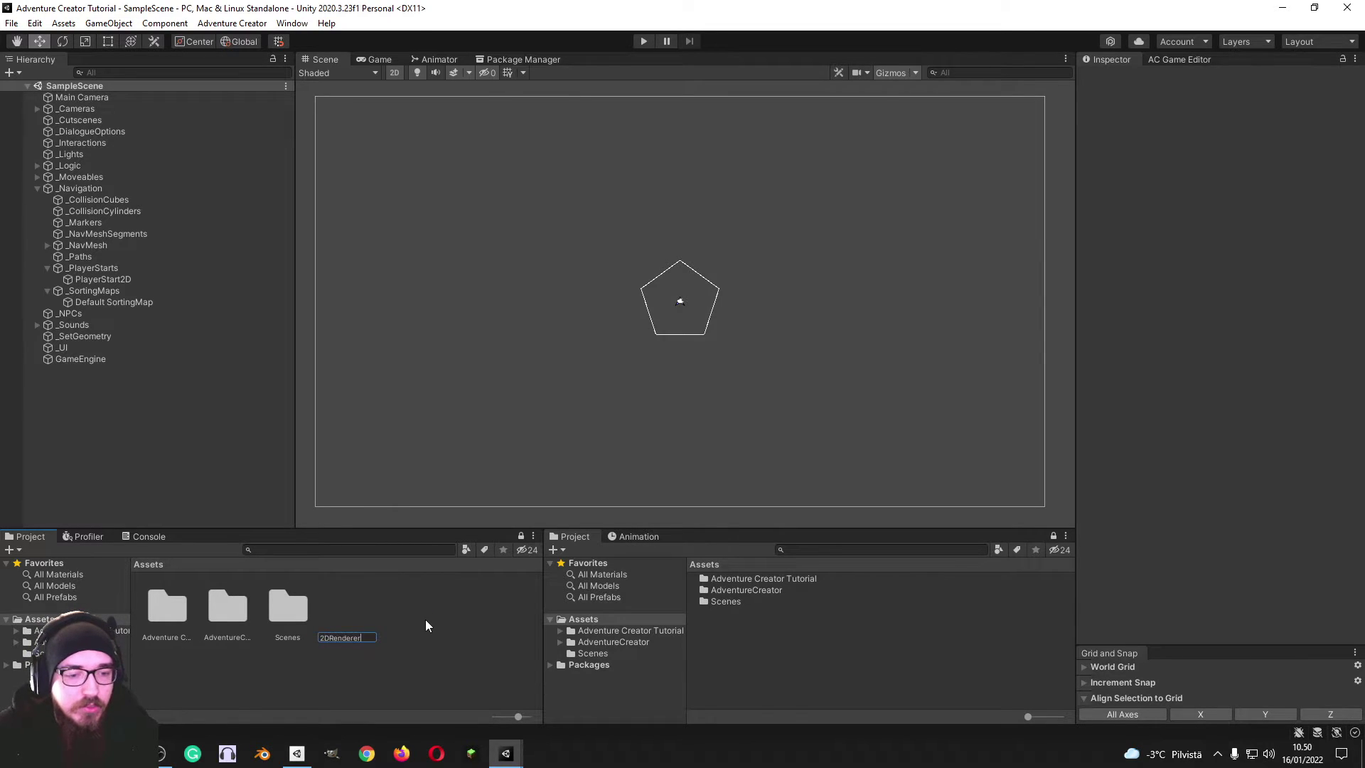
{"action": "key", "text": "Return"}
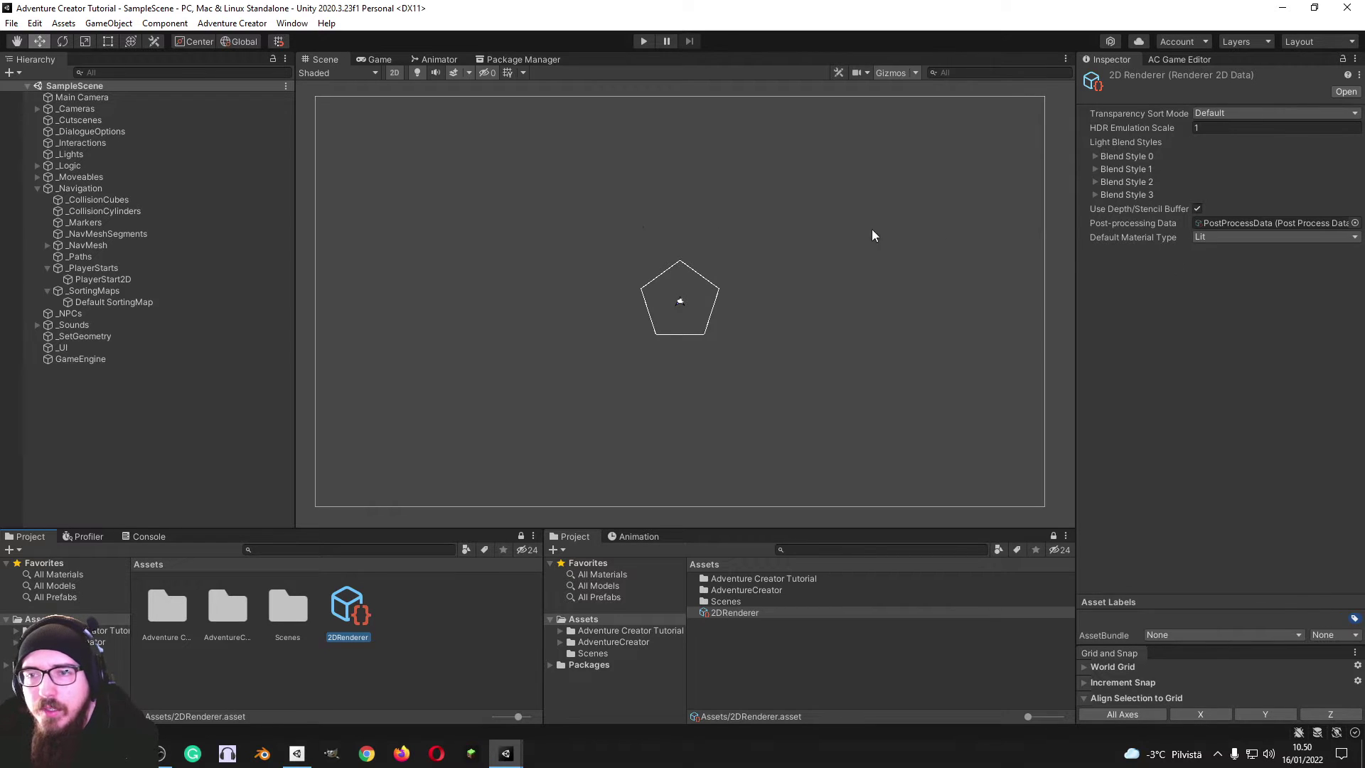
Create a Universal Render Pipeline asset, keeping its default name
{"action": "right_click", "coordinate": [408, 603]}
{"action": "mouse_move", "coordinate": [498, 229]}
{"action": "mouse_move", "coordinate": [647, 389]}
{"action": "mouse_move", "coordinate": [850, 389]}
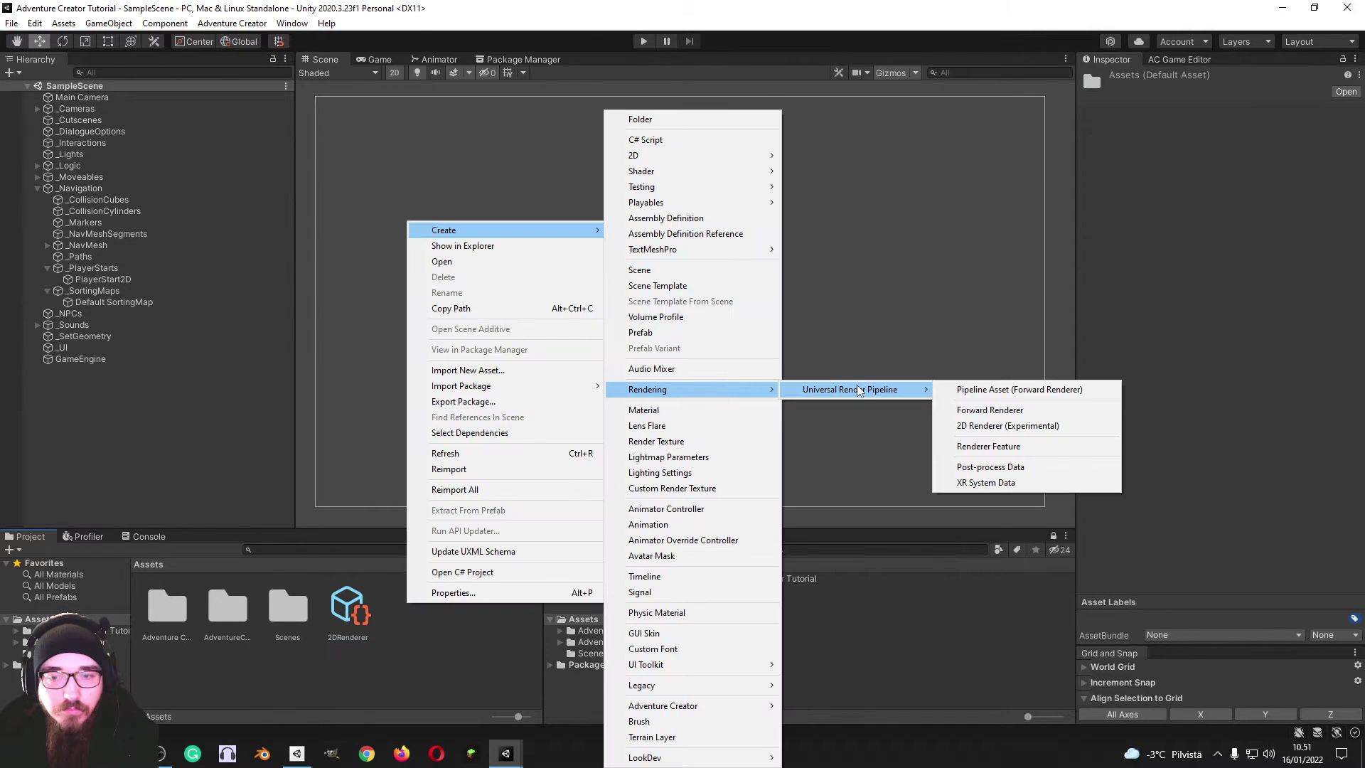
{"action": "left_click", "coordinate": [991, 392]}
{"action": "key", "text": "Return"}
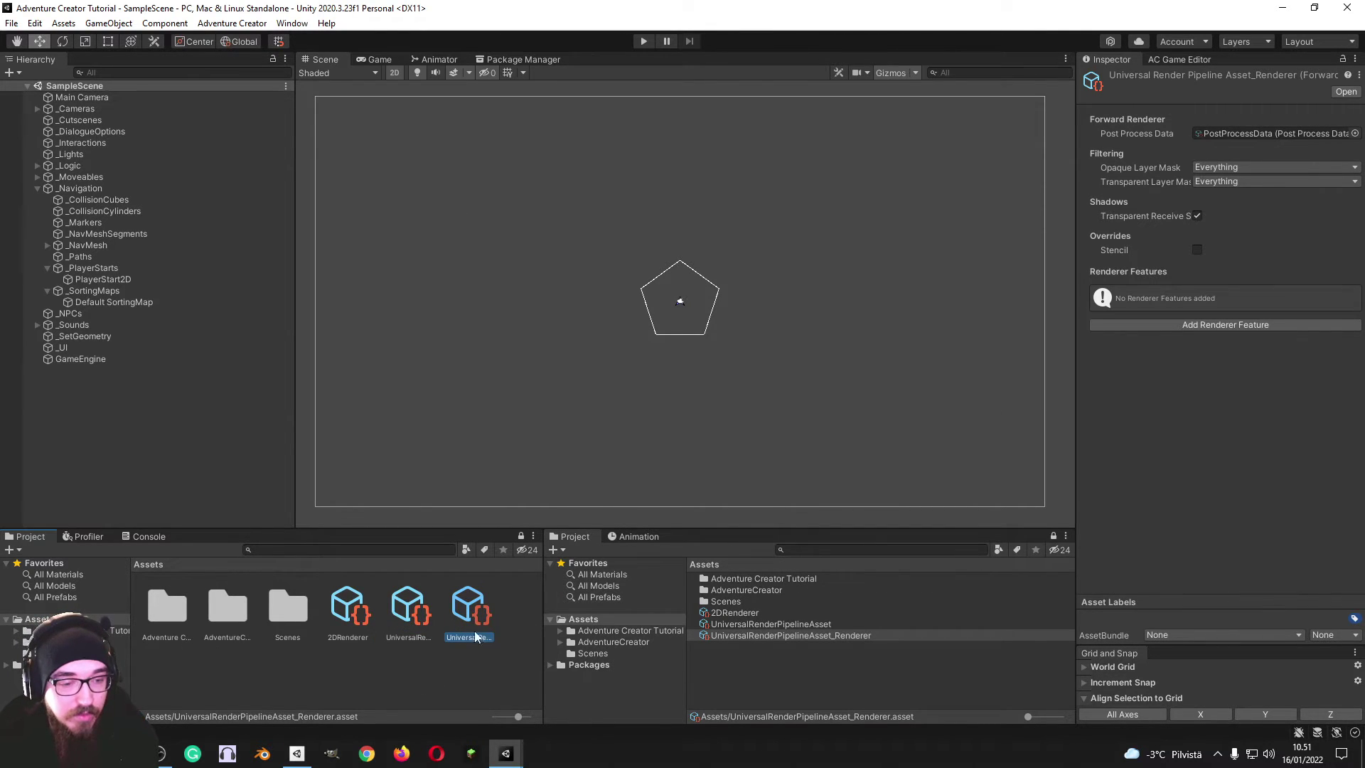
Delete the auto-created forward renderer asset and select the pipeline asset to inspect it
{"action": "left_click", "coordinate": [396, 618]}
{"action": "left_click", "coordinate": [466, 613]}
{"action": "key", "text": "Delete"}
{"action": "key", "text": "Return"}
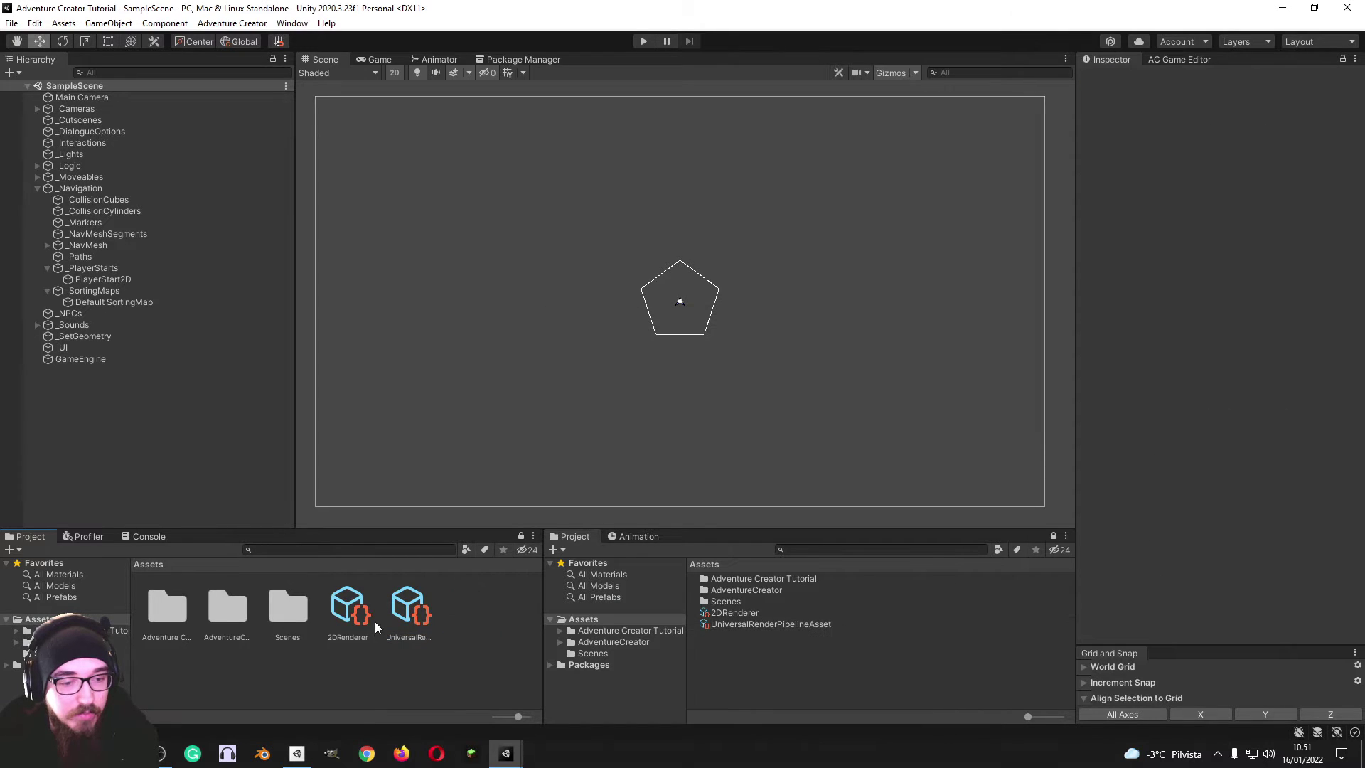
{"action": "left_click", "coordinate": [369, 617]}
{"action": "left_click", "coordinate": [416, 616]}
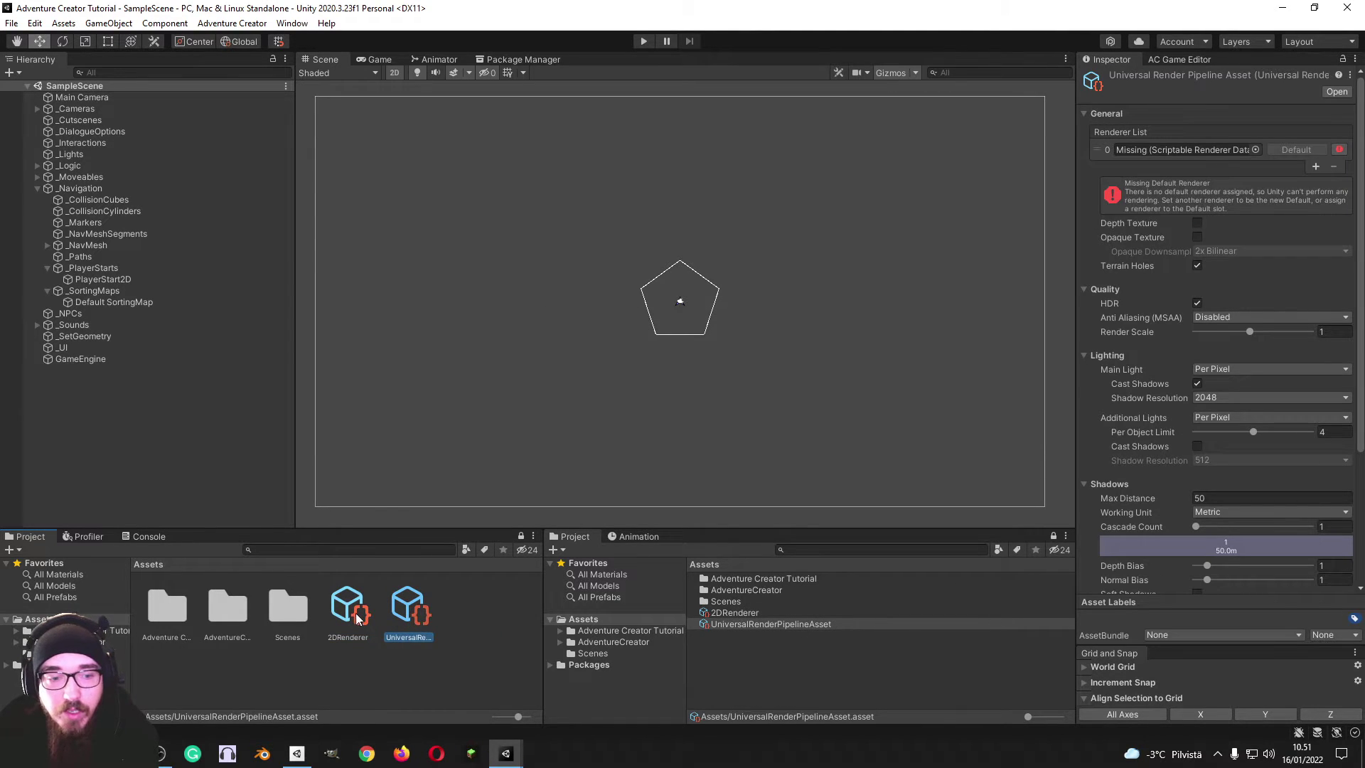
Assign 2DRenderer to the pipeline asset's Renderer List
{"action": "left_click_drag", "start_coordinate": [358, 618], "coordinate": [1208, 151]}
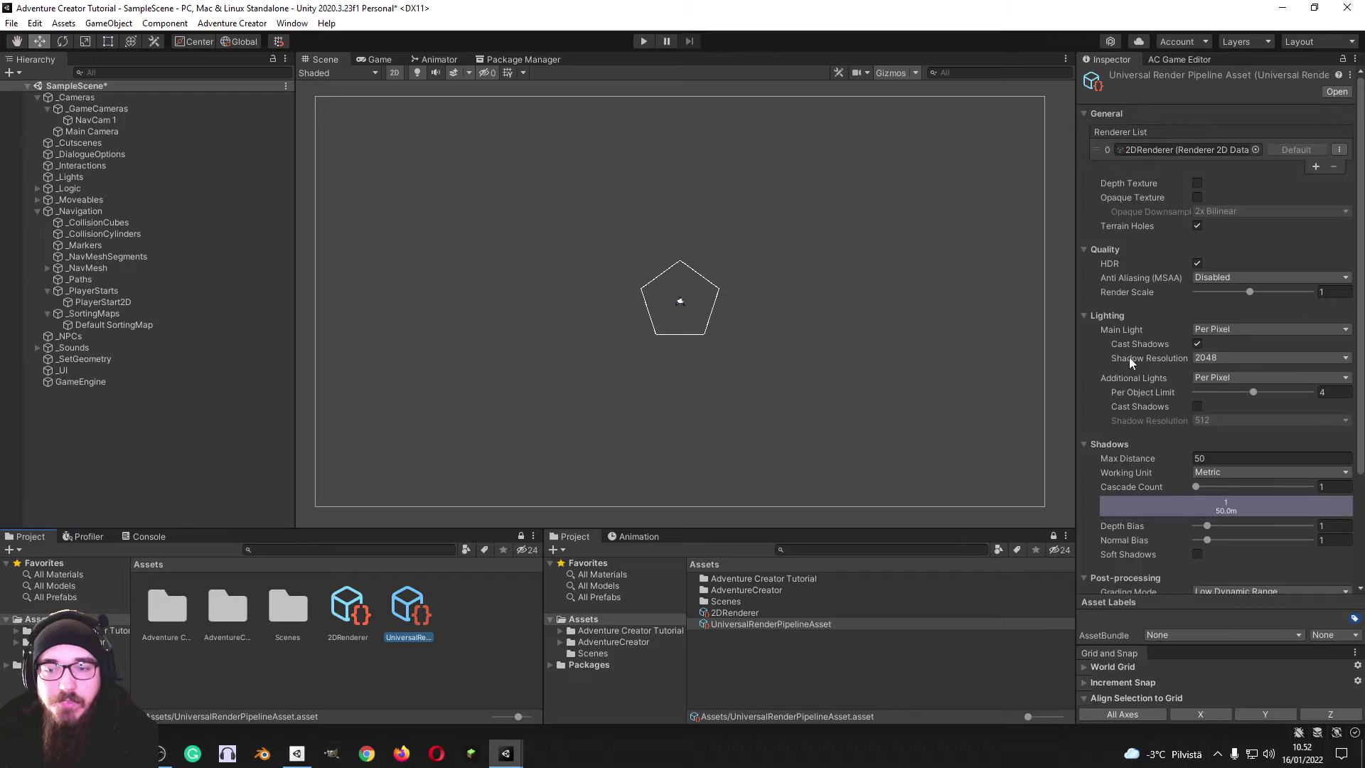
{"action": "scroll", "coordinate": [1108, 352], "scroll_direction": "down", "scroll_amount": 3}
{"action": "scroll", "coordinate": [1123, 437], "scroll_direction": "up", "scroll_amount": 3}
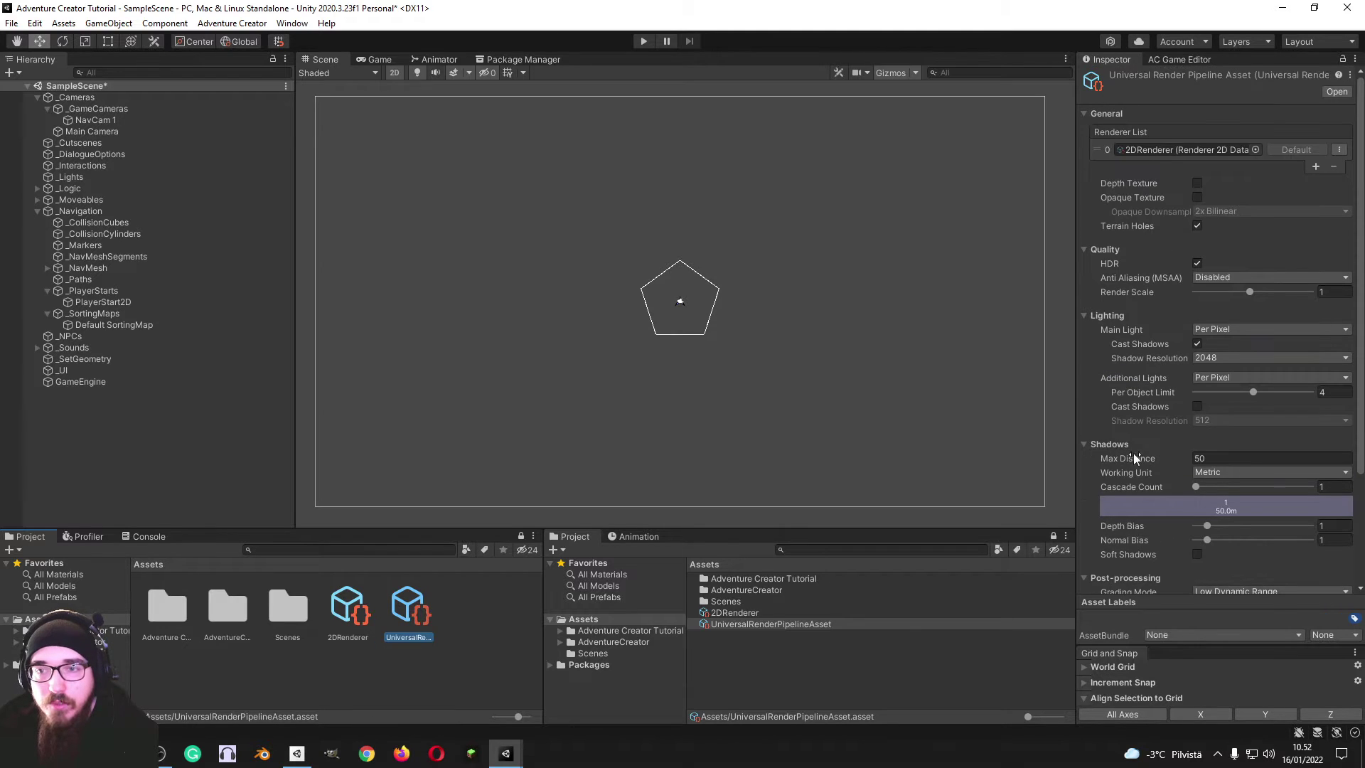
Set UniversalRenderPipelineAsset as the render pipeline in Graphics and Quality settings
{"action": "left_click", "coordinate": [12, 23]}
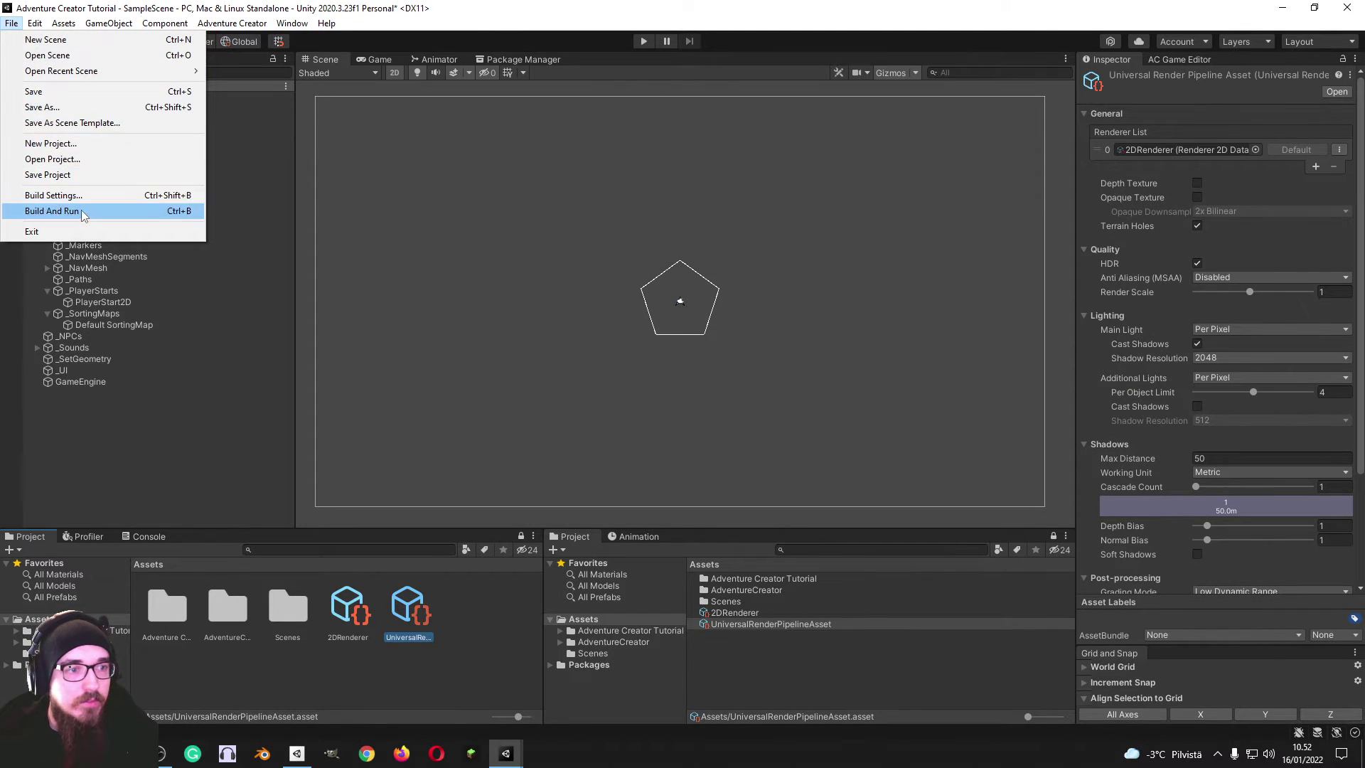
{"action": "left_click", "coordinate": [42, 207]}
{"action": "left_click", "coordinate": [236, 546]}
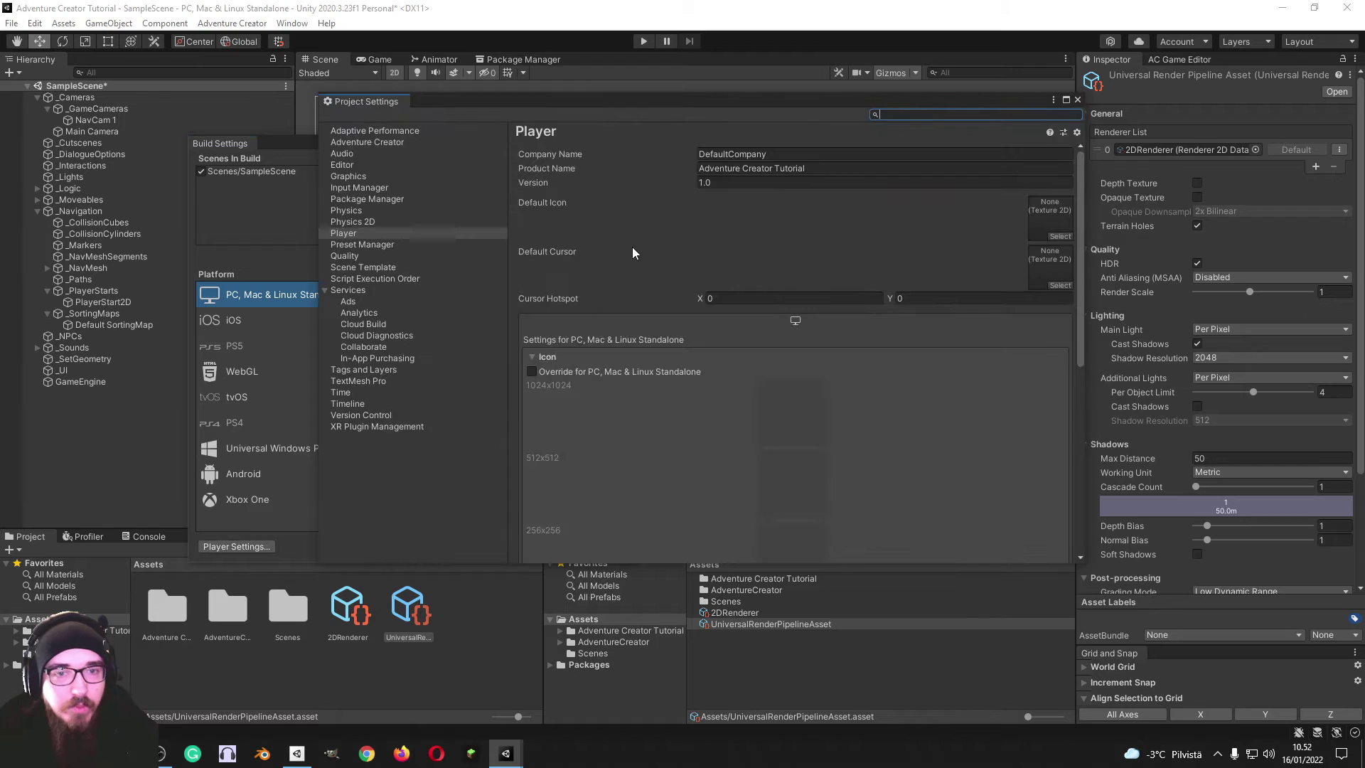
{"action": "left_click", "coordinate": [359, 176]}
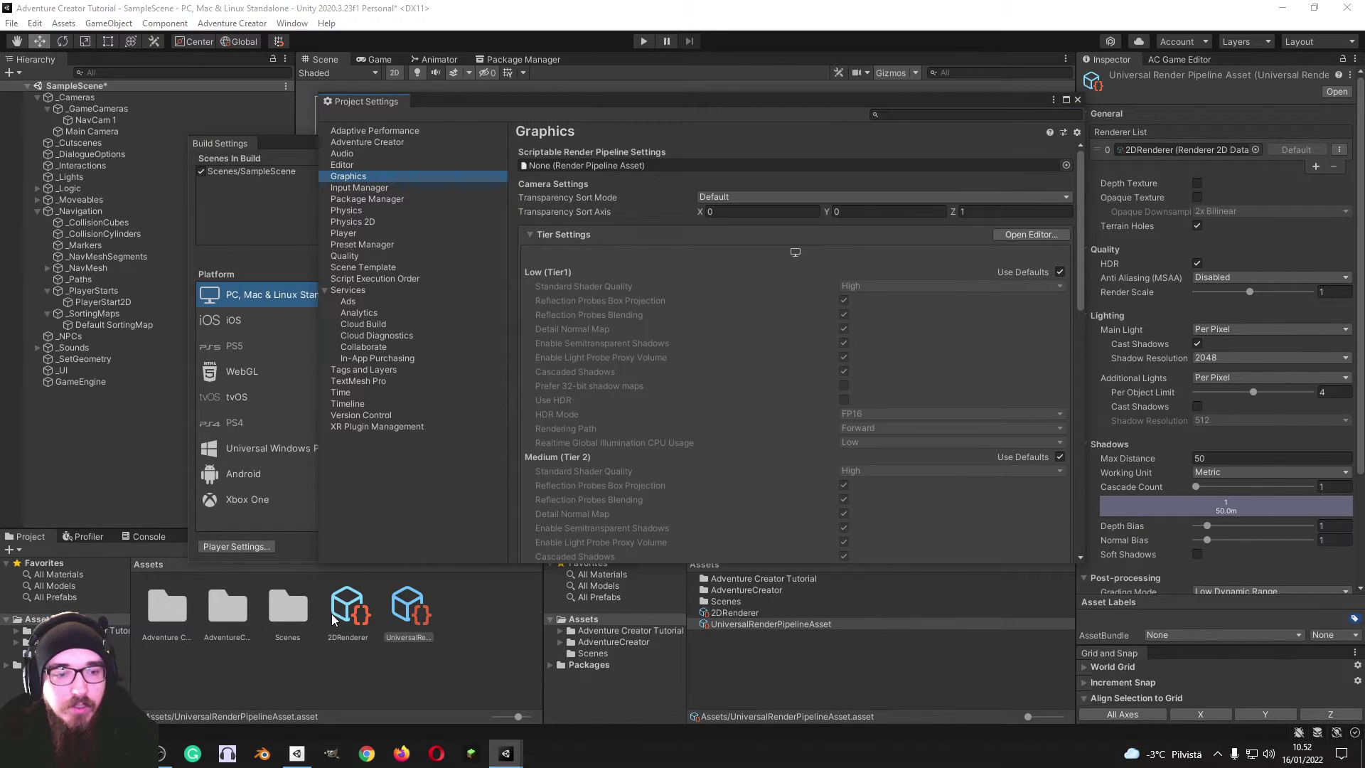
{"action": "left_click_drag", "start_coordinate": [624, 157], "coordinate": [625, 165]}
{"action": "left_click", "coordinate": [345, 256]}
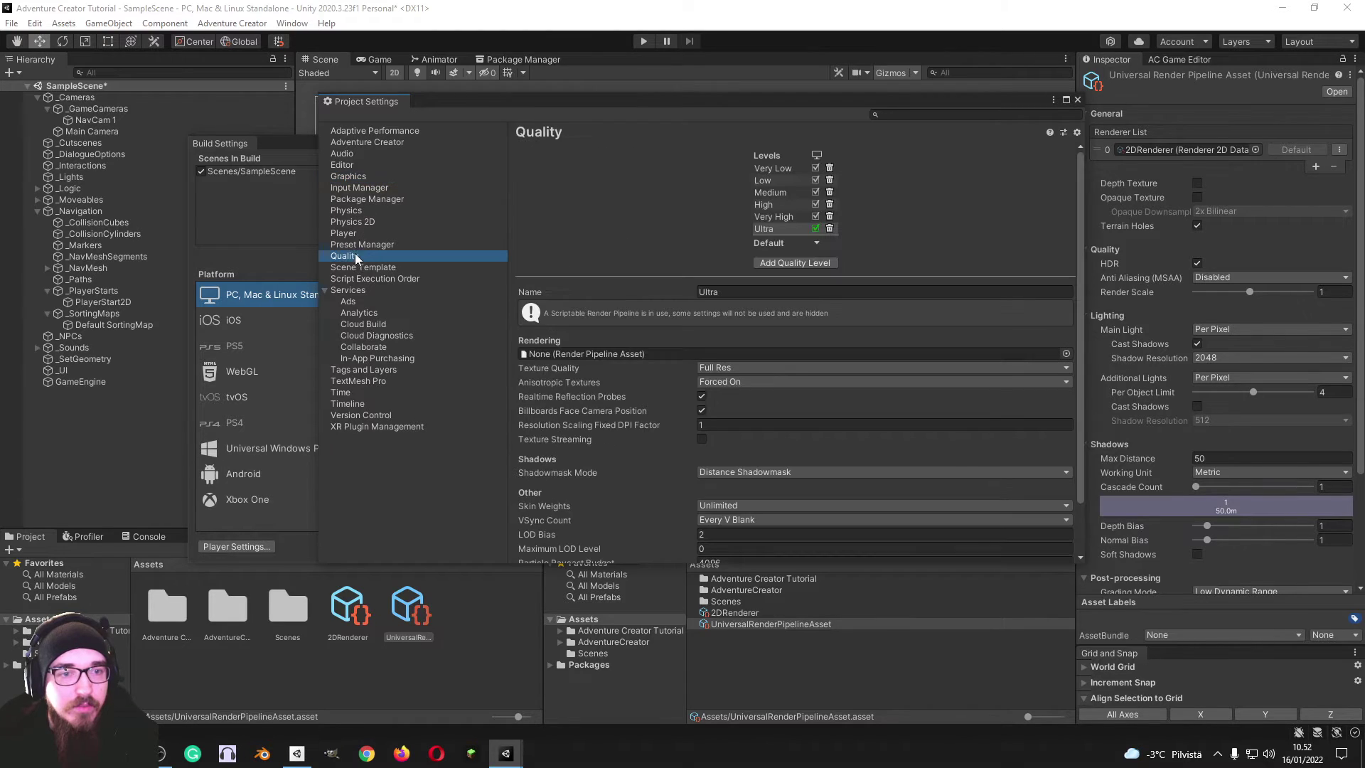
{"action": "left_click_drag", "start_coordinate": [409, 608], "coordinate": [617, 352]}
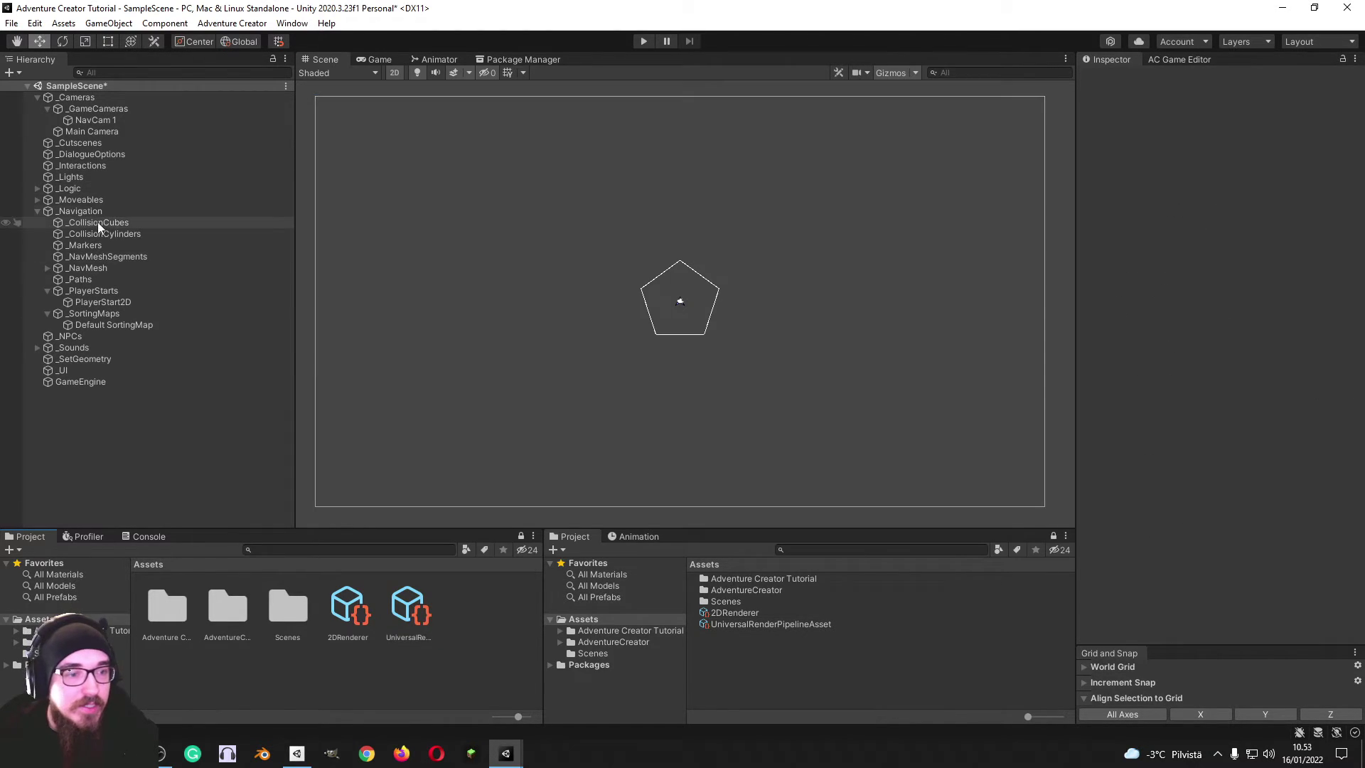
Add a Global Light 2D from the Hierarchy's Light > 2D menu, keeping its default name
{"action": "right_click", "coordinate": [92, 410]}
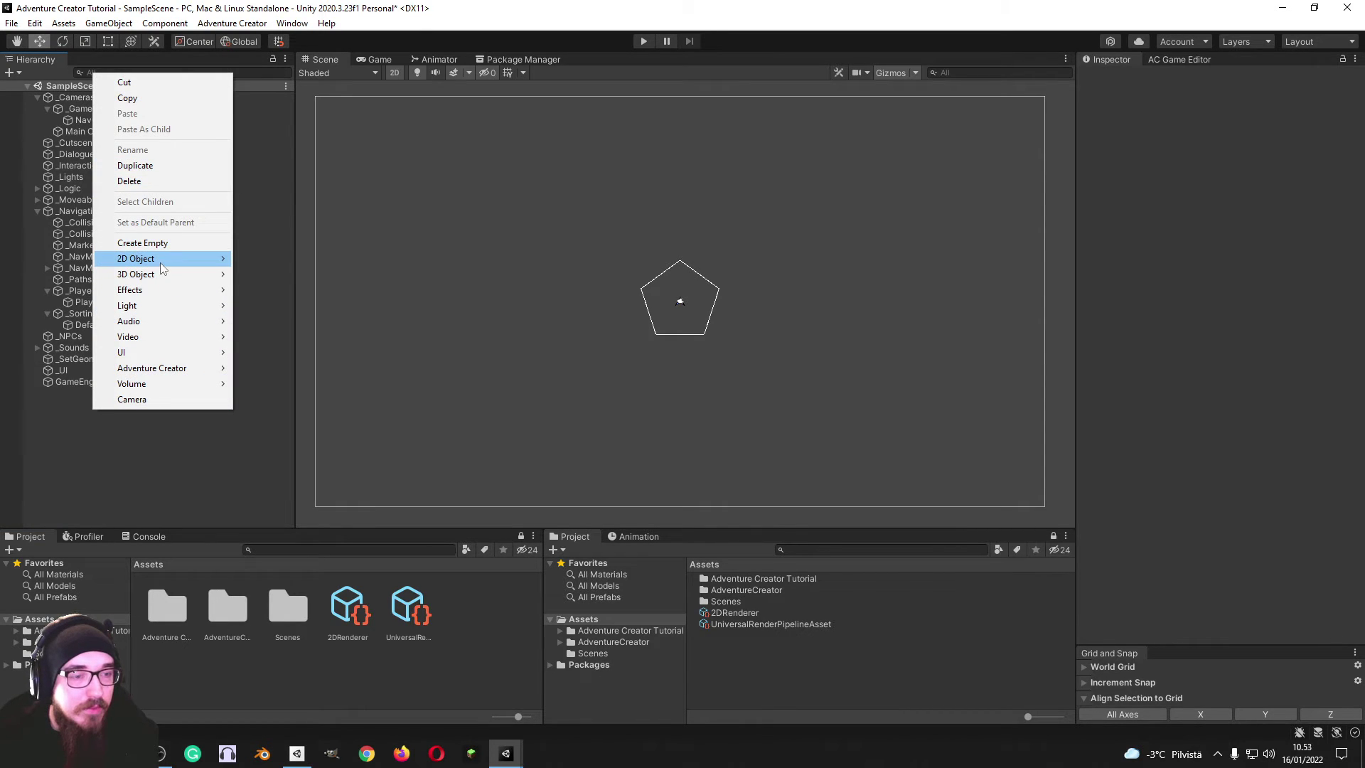
{"action": "mouse_move", "coordinate": [160, 305]}
{"action": "mouse_move", "coordinate": [303, 305]}
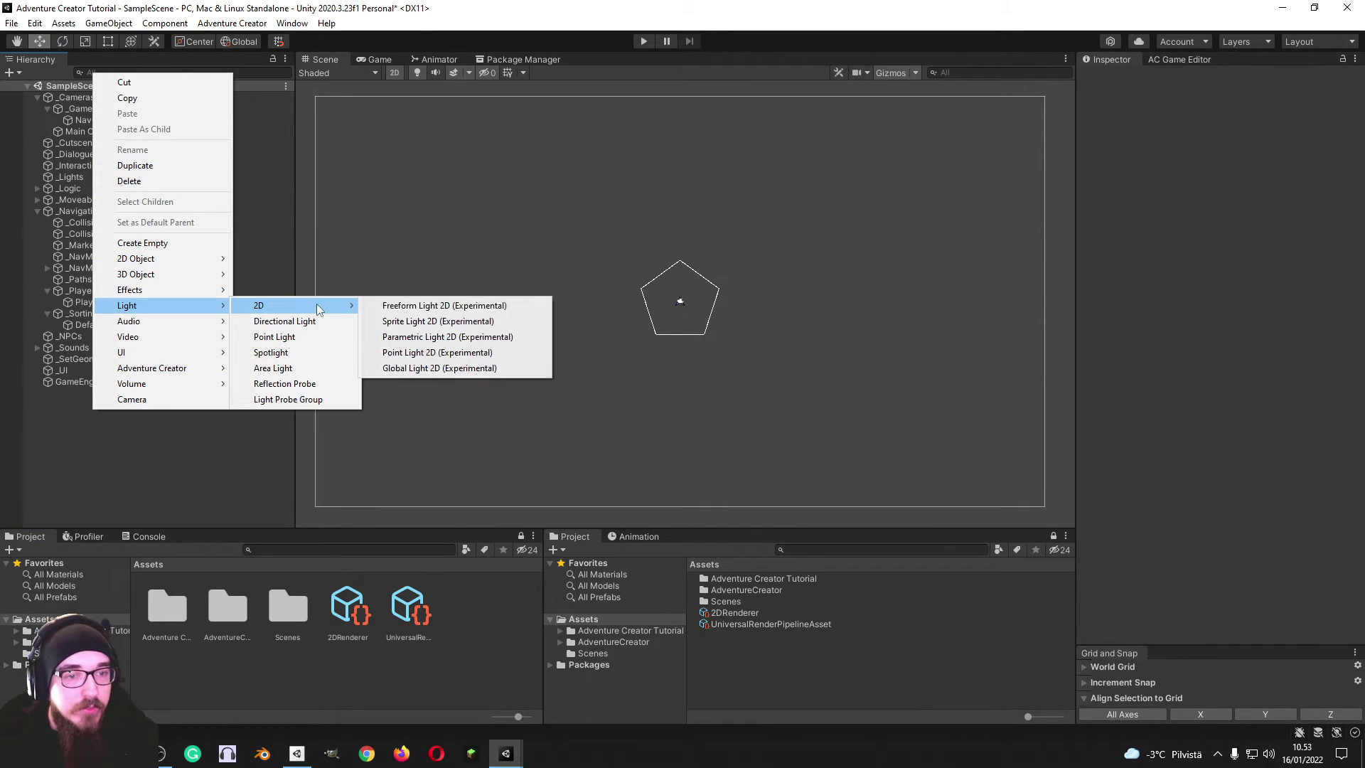
{"action": "left_click", "coordinate": [440, 367]}
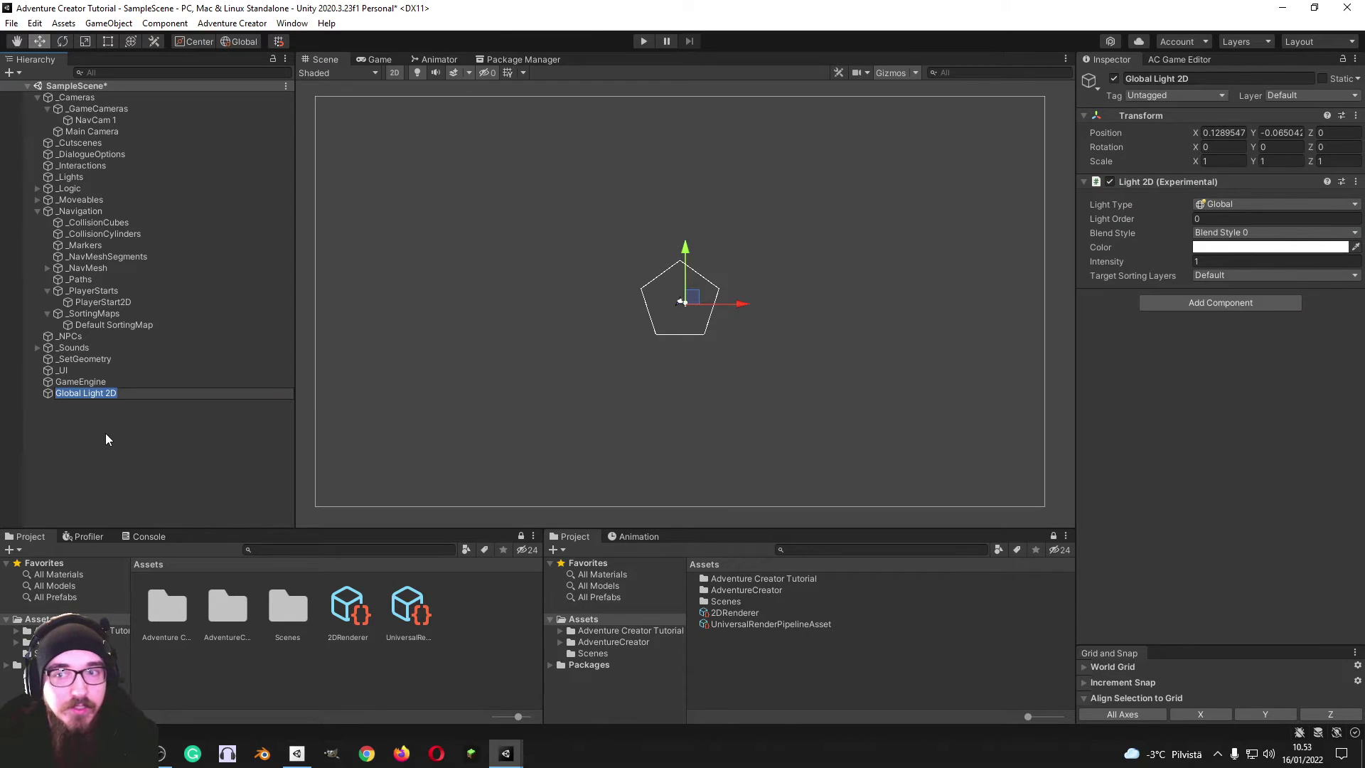
{"action": "left_click", "coordinate": [105, 393]}
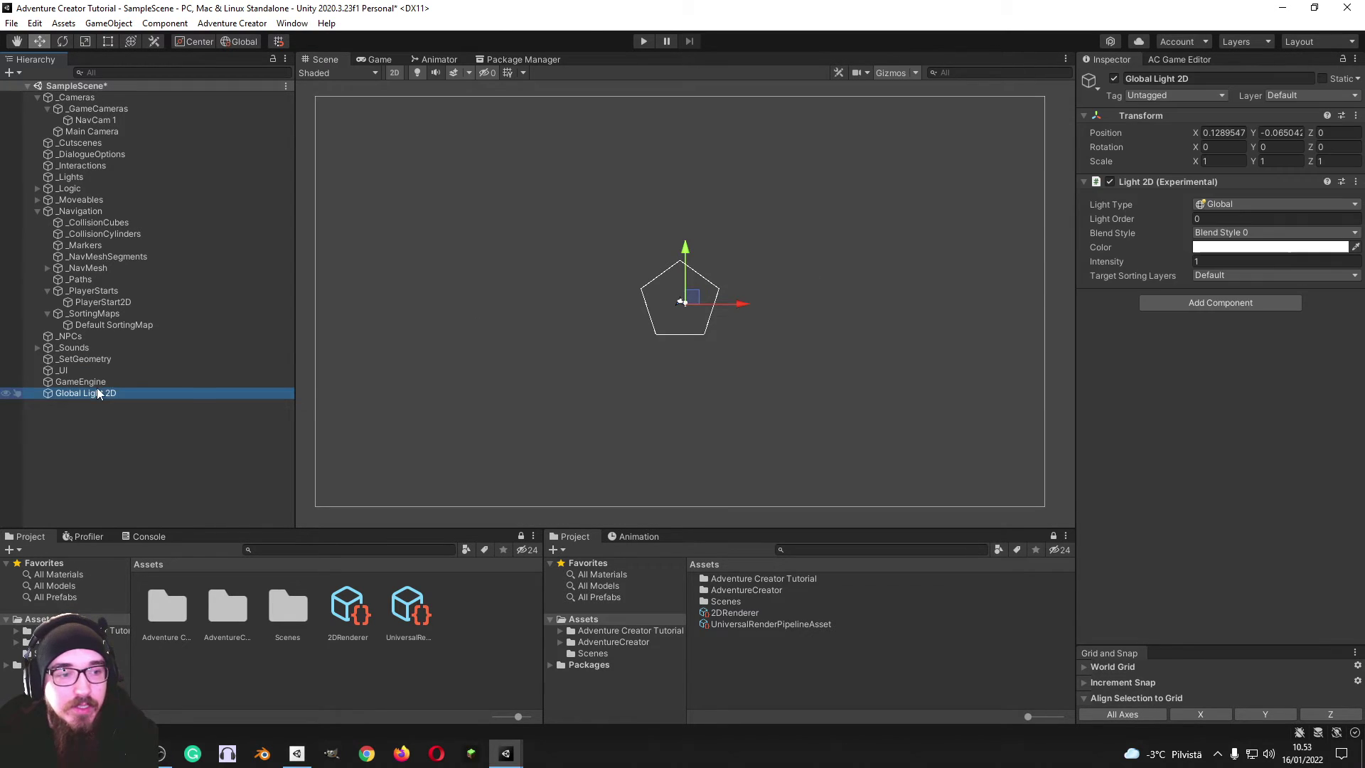
Set the light's X and Y position to 0 and move it under _Lights
{"action": "left_click", "coordinate": [1222, 133]}
{"action": "type", "text": "0"}
{"action": "left_click", "coordinate": [1288, 133]}
{"action": "type", "text": "0"}
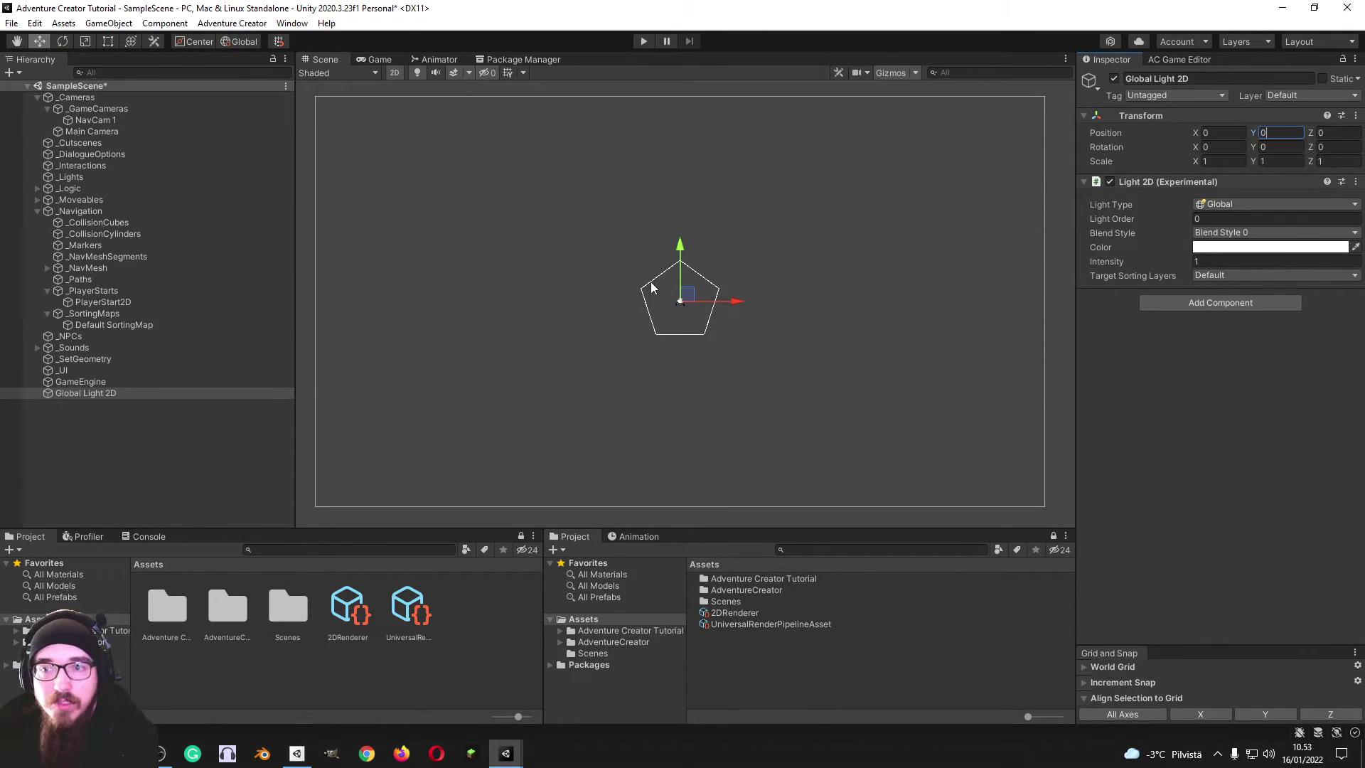
{"action": "left_click_drag", "start_coordinate": [79, 395], "coordinate": [75, 179]}
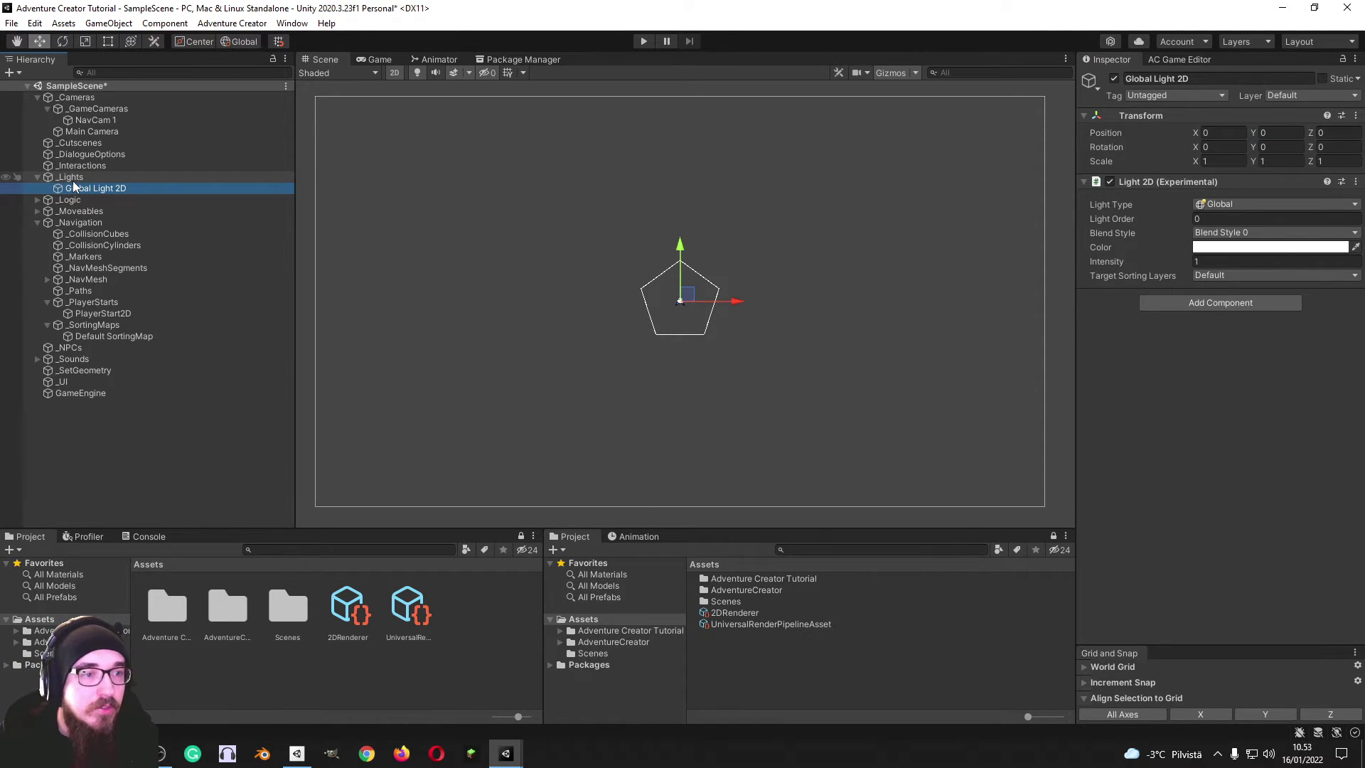
Add a new Marker 2D through the Adventure Creator Scene manager
{"action": "left_click", "coordinate": [121, 392]}
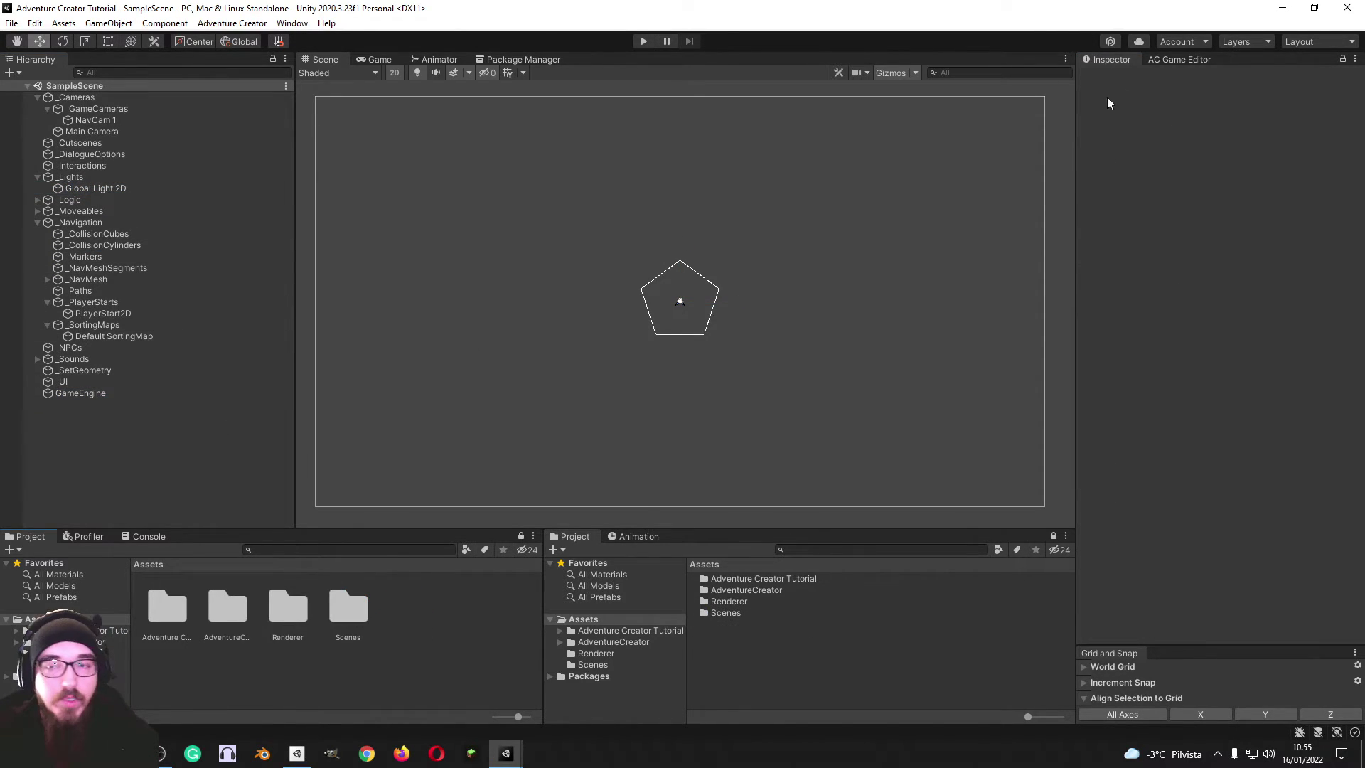
{"action": "left_click", "coordinate": [1179, 59]}
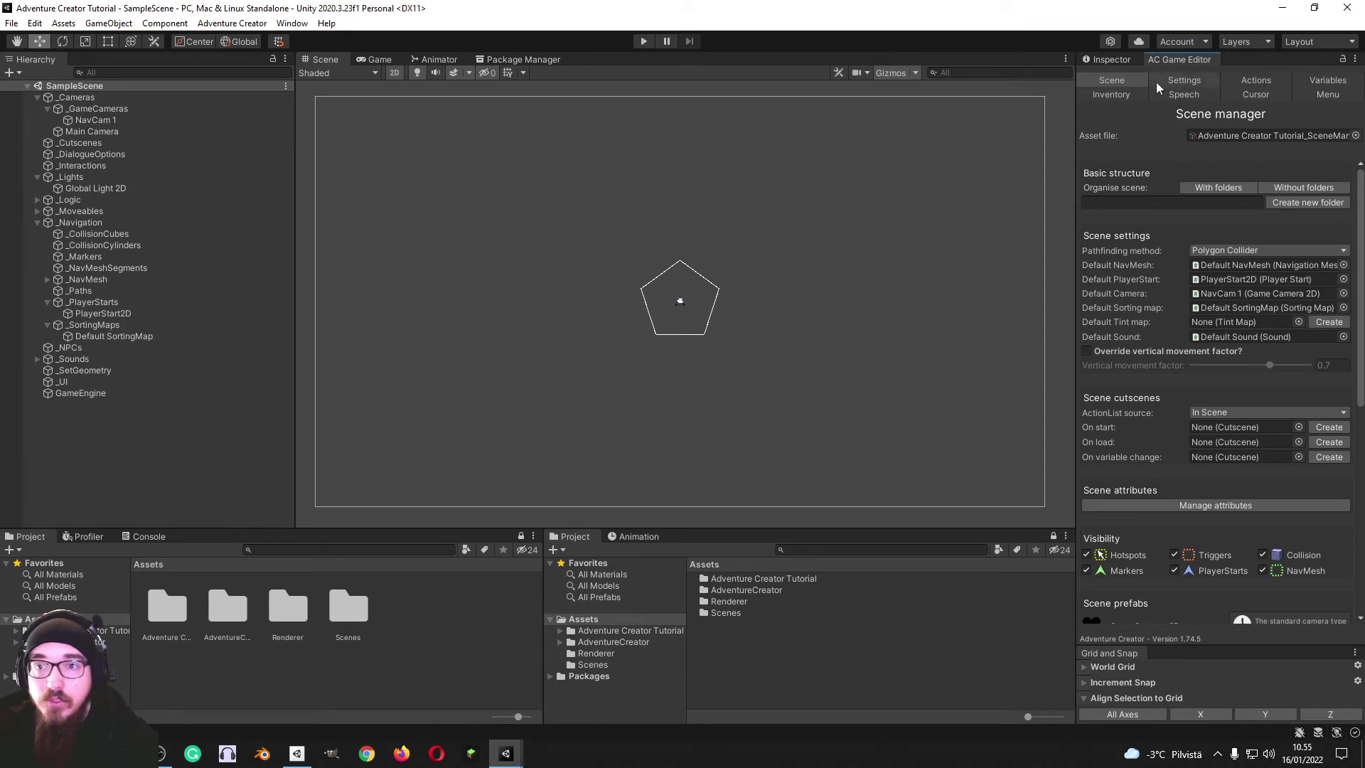
{"action": "scroll", "coordinate": [1149, 387], "scroll_direction": "down", "scroll_amount": 10}
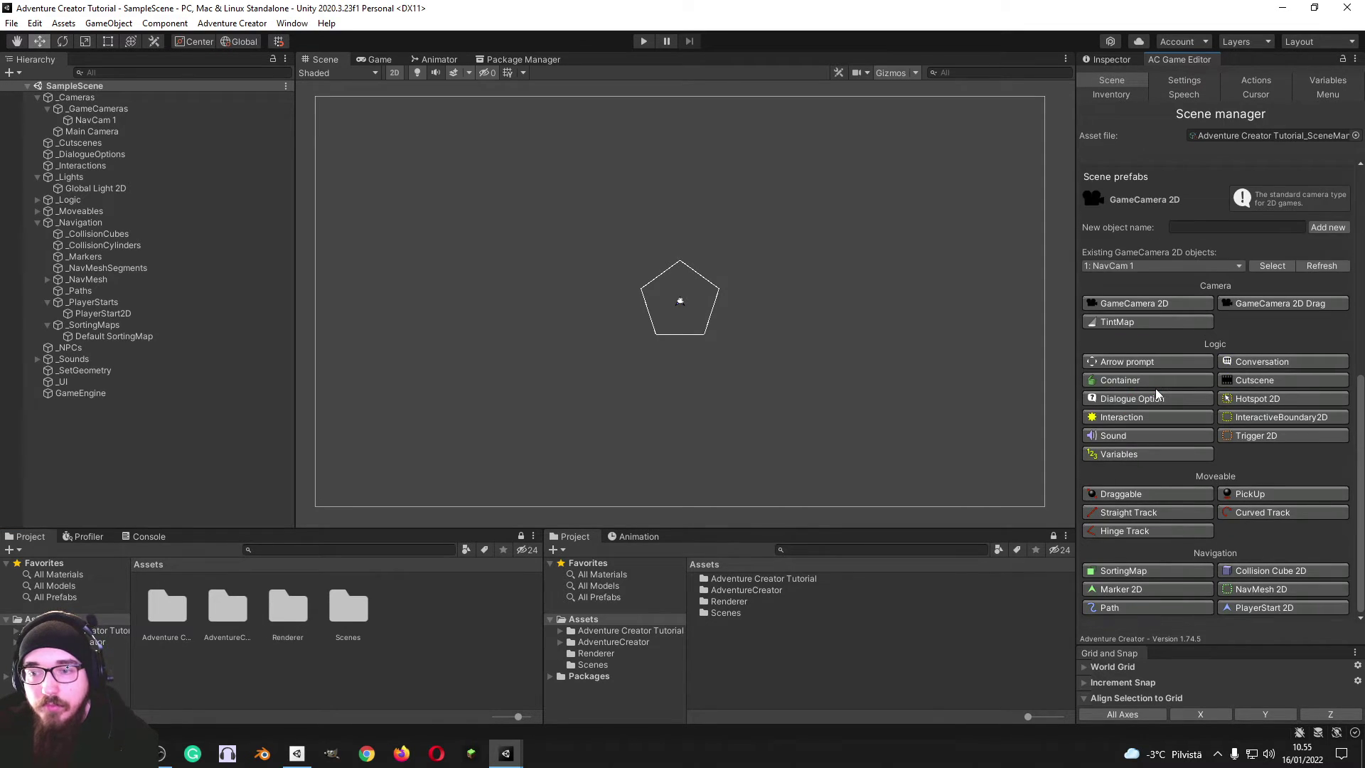
{"action": "left_click", "coordinate": [1122, 589]}
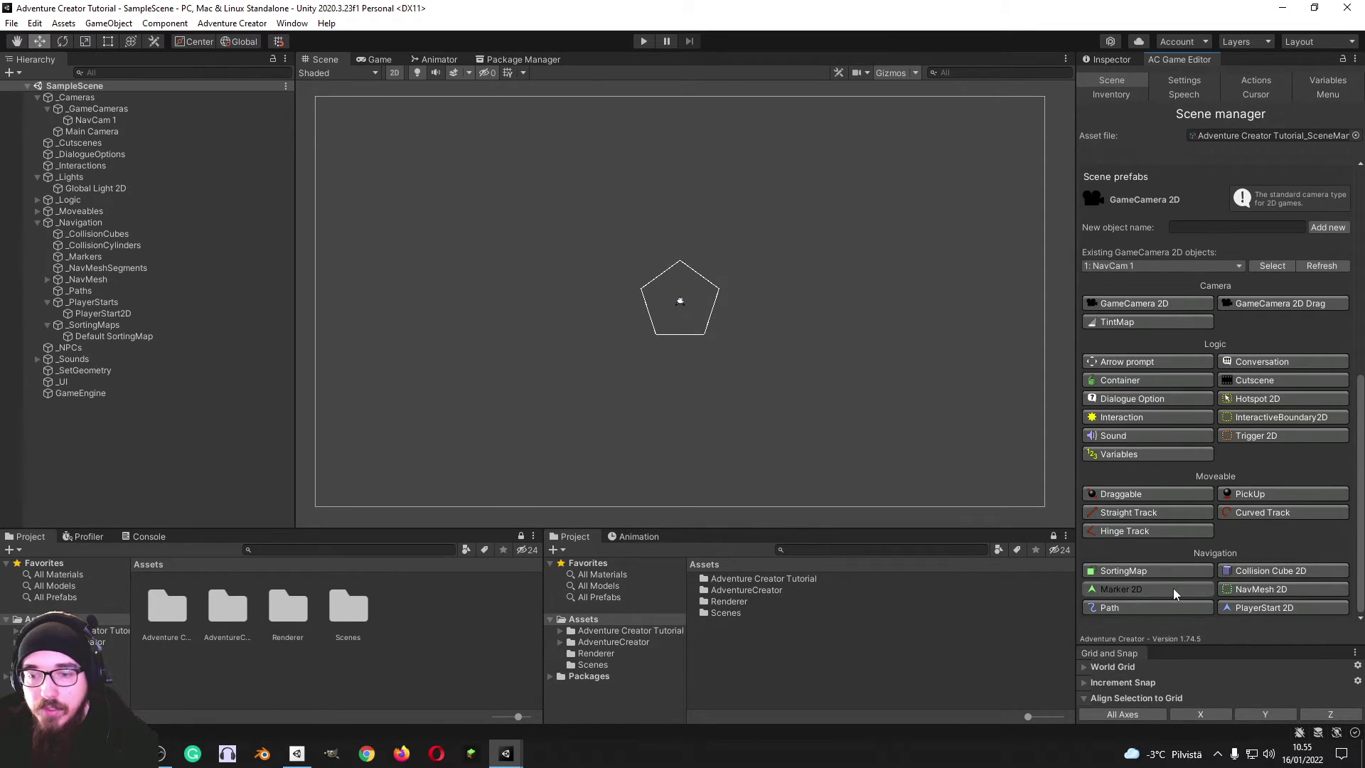
{"action": "left_click", "coordinate": [1325, 226]}
Rename the new marker to OffScreenMarker in the Inspector
{"action": "left_click", "coordinate": [1113, 61]}
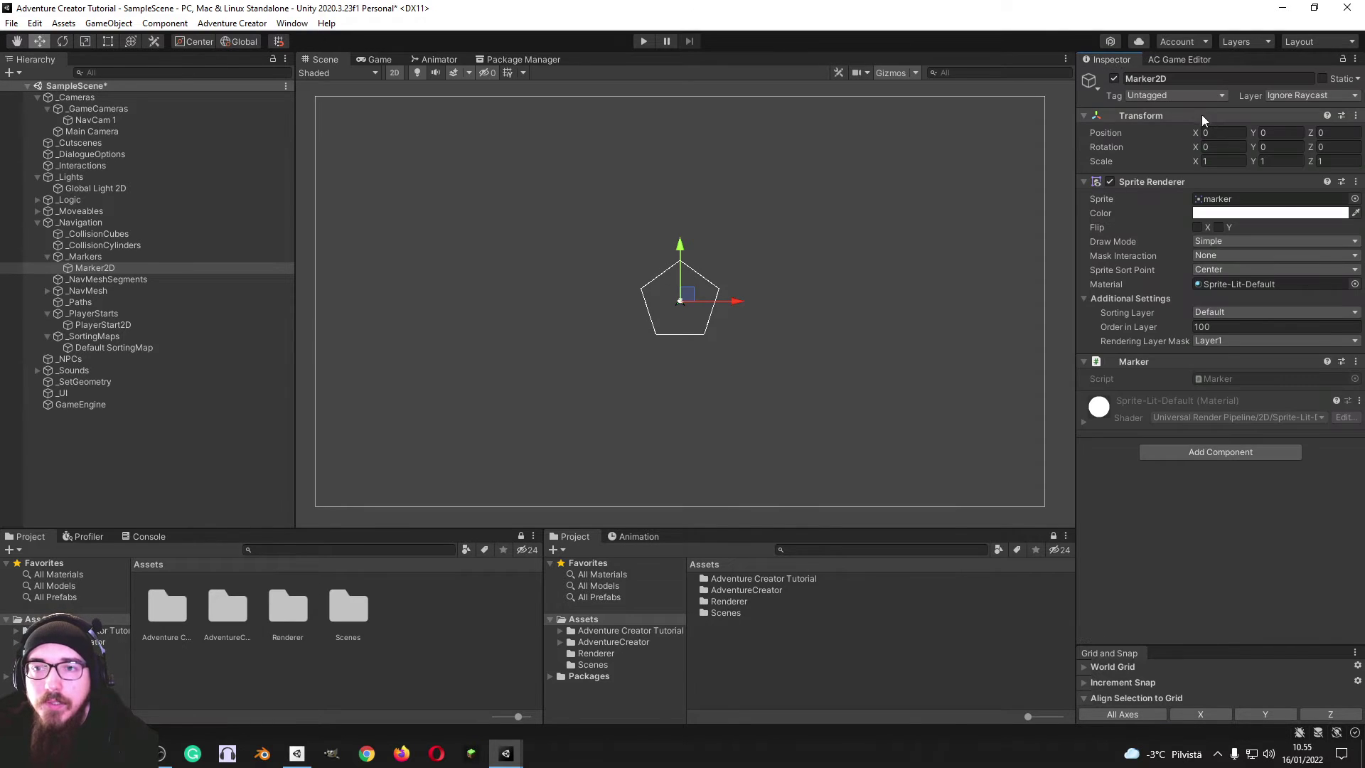
{"action": "left_click", "coordinate": [1187, 79]}
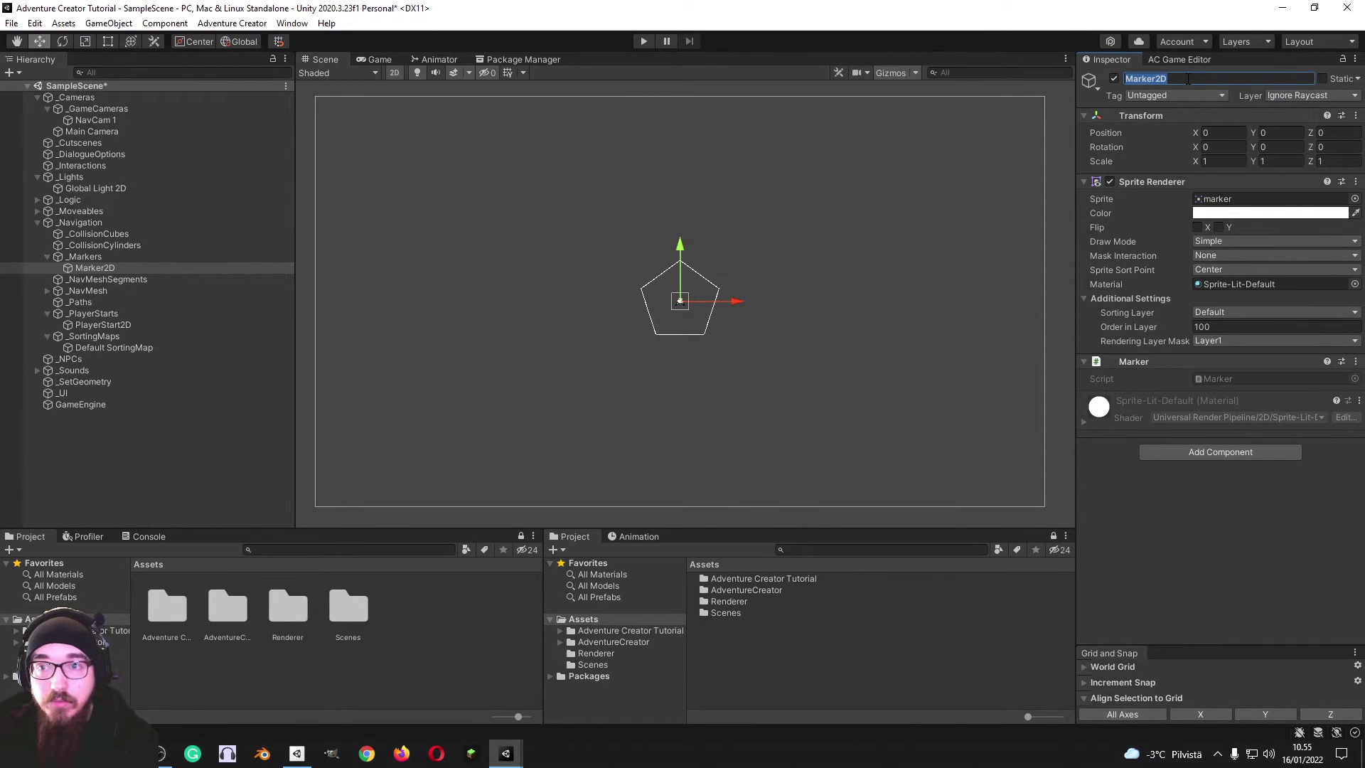
{"action": "type", "text": "Off"}
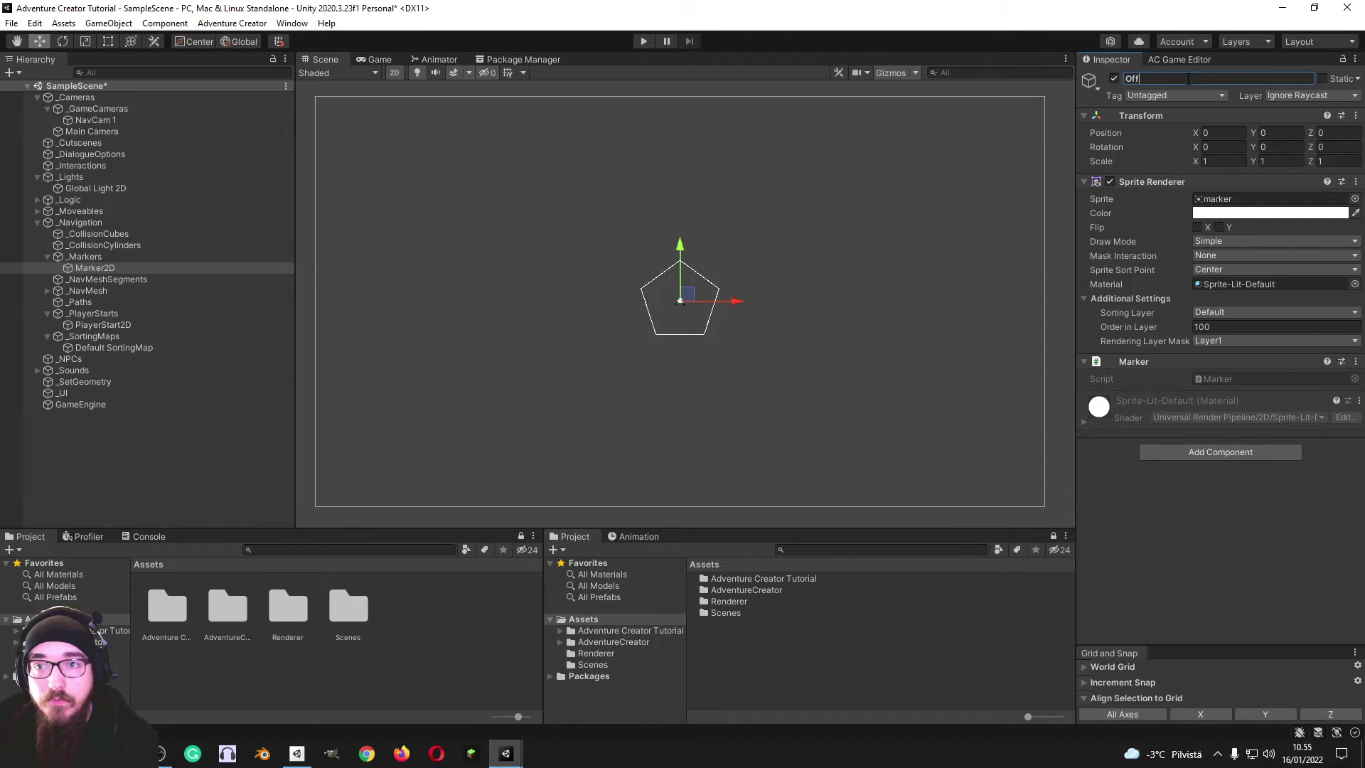
{"action": "type", "text": "Screen"}
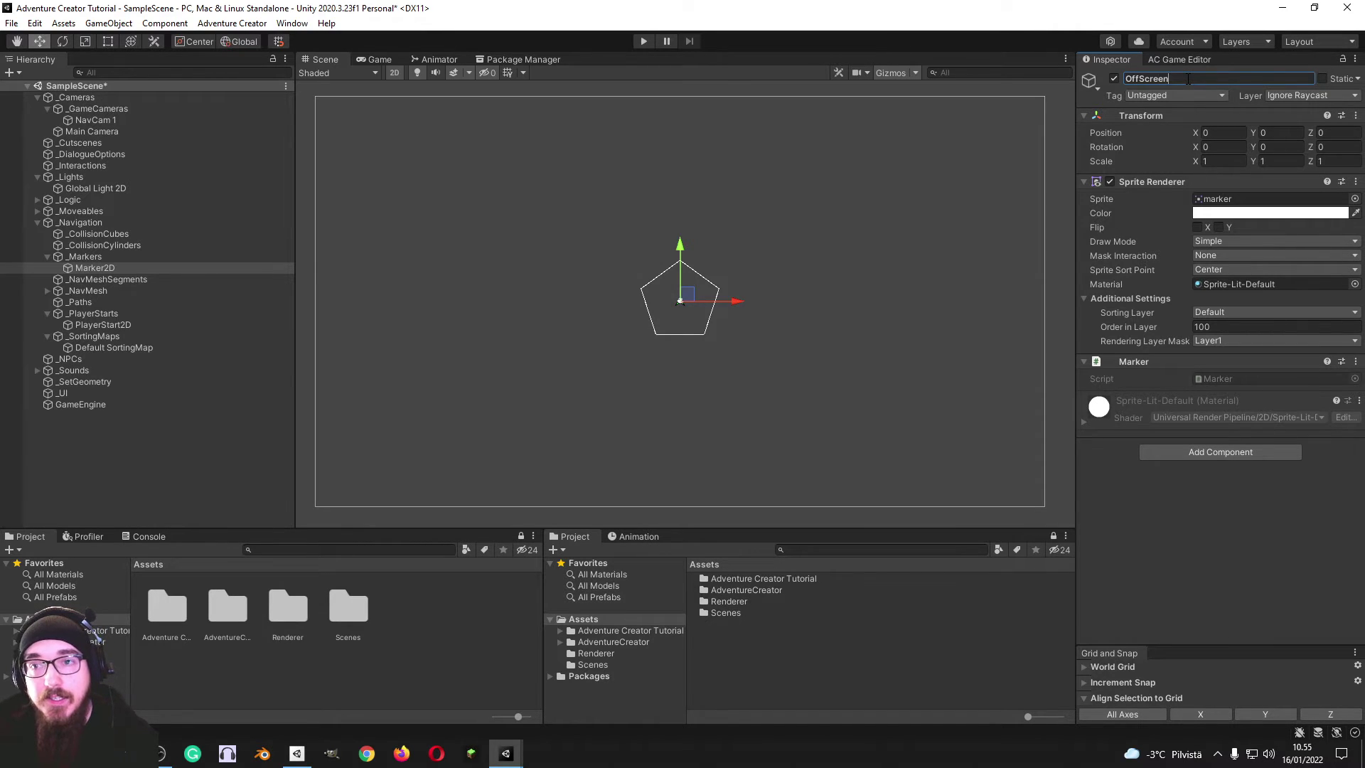
{"action": "type", "text": "Marker"}
{"action": "key", "text": "Return"}
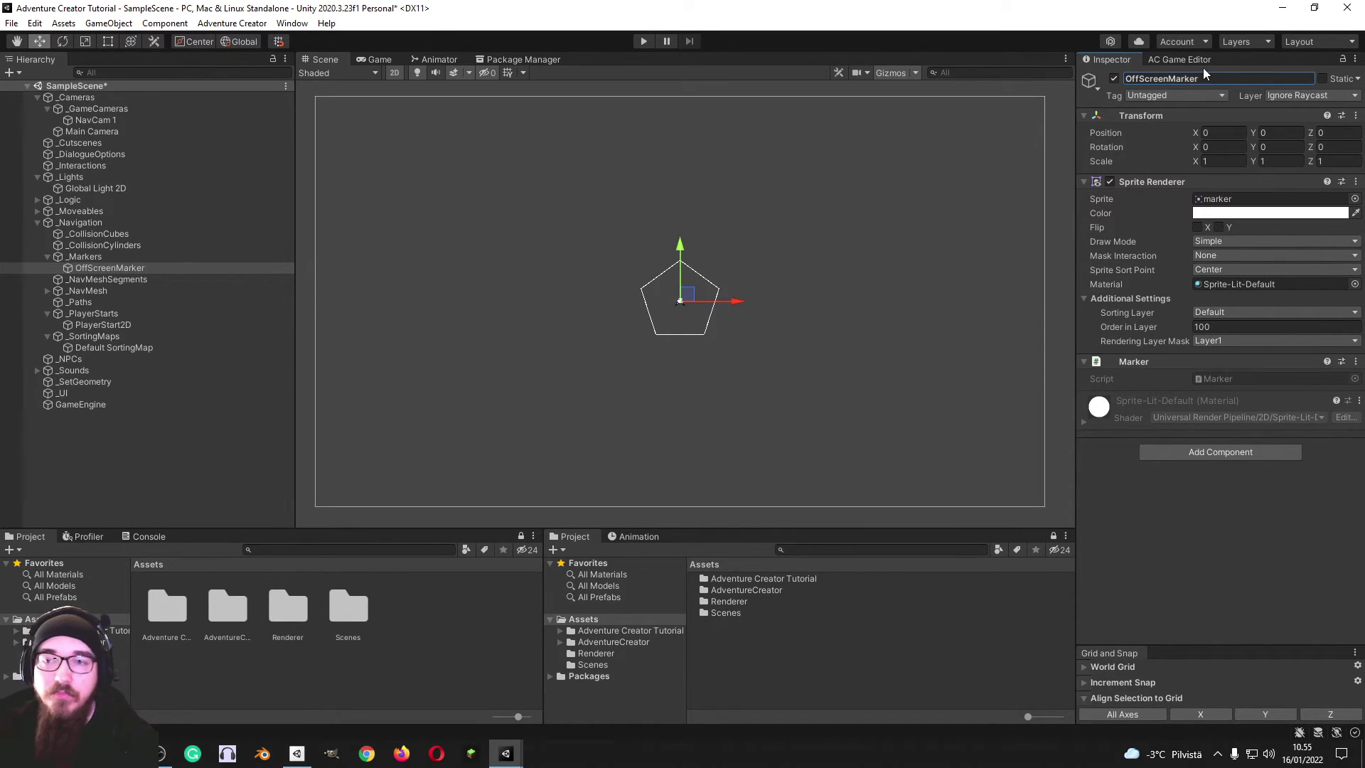
{"action": "scroll", "coordinate": [757, 300], "scroll_direction": "down", "scroll_amount": 4}
{"action": "scroll", "coordinate": [698, 359], "scroll_direction": "down", "scroll_amount": 5}
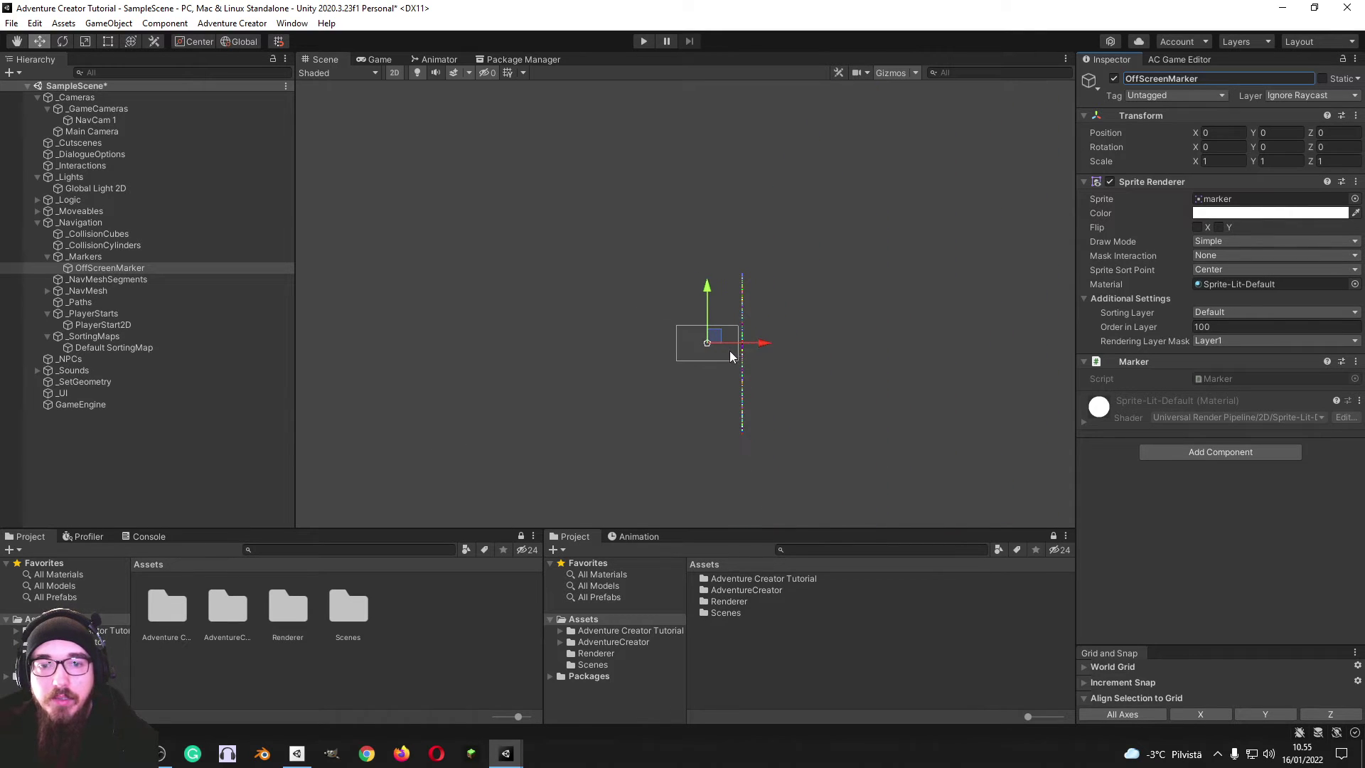
Move OffScreenMarker off-screen to the right and set its X position to 100
{"action": "left_click_drag", "start_coordinate": [729, 351], "coordinate": [1201, 373]}
{"action": "left_click", "coordinate": [1201, 133]}
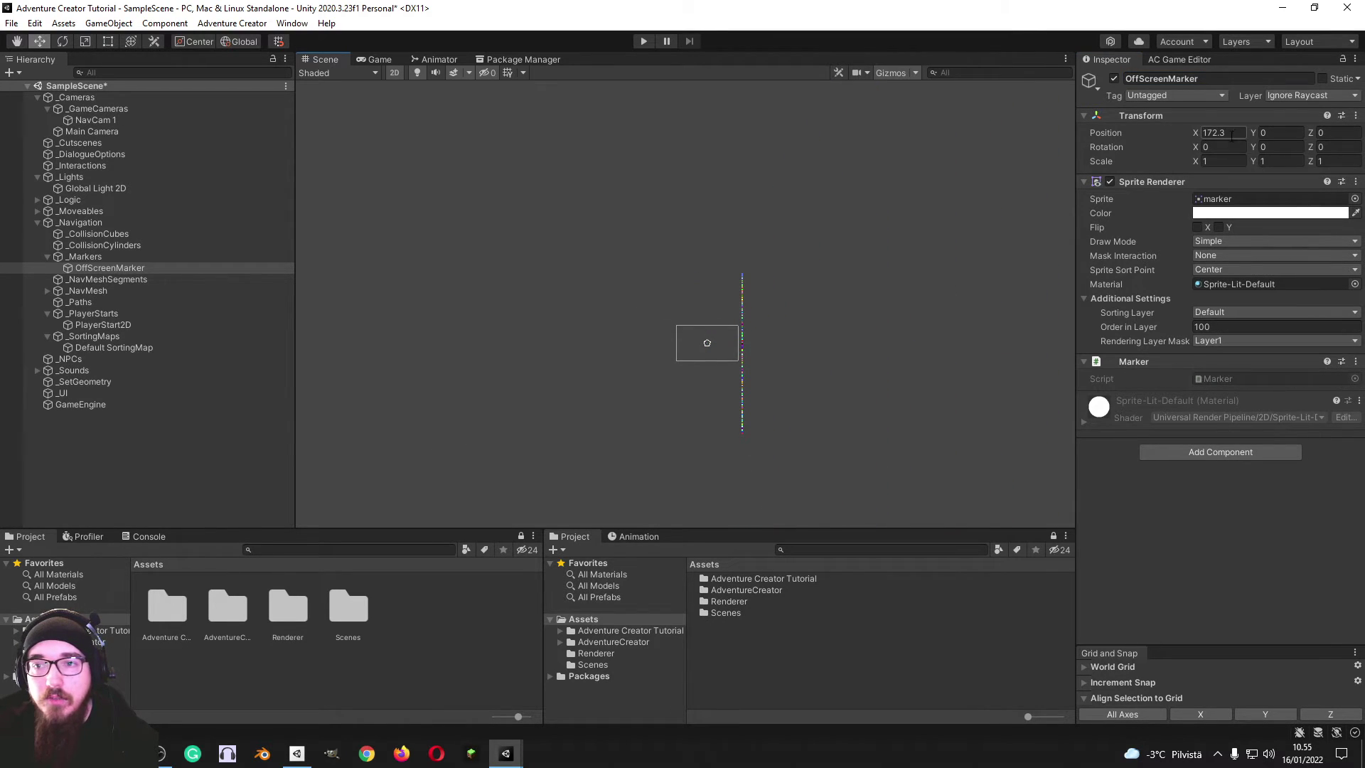
{"action": "type", "text": "100"}
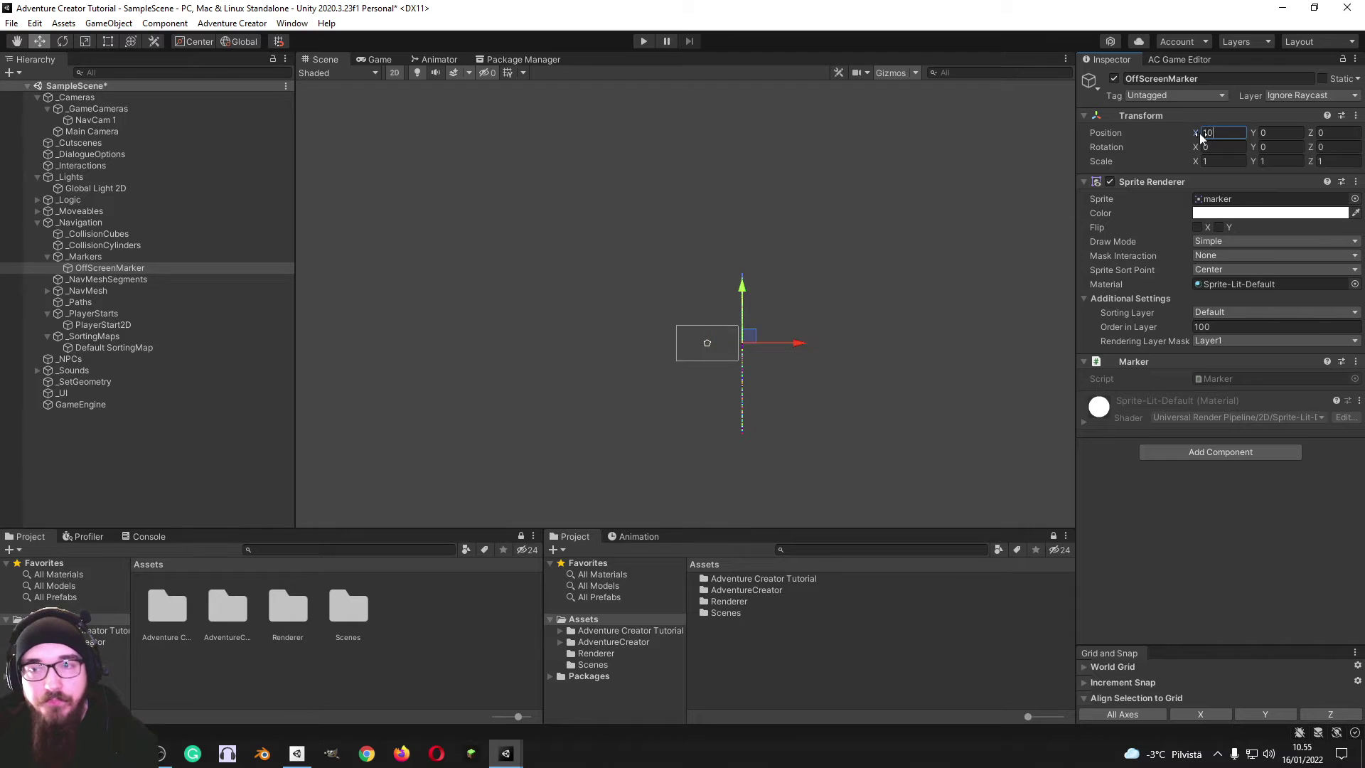
{"action": "left_click", "coordinate": [894, 417]}
Zoom and pan the Scene view to check the marker's new position
{"action": "scroll", "coordinate": [869, 372], "scroll_direction": "up", "scroll_amount": 5}
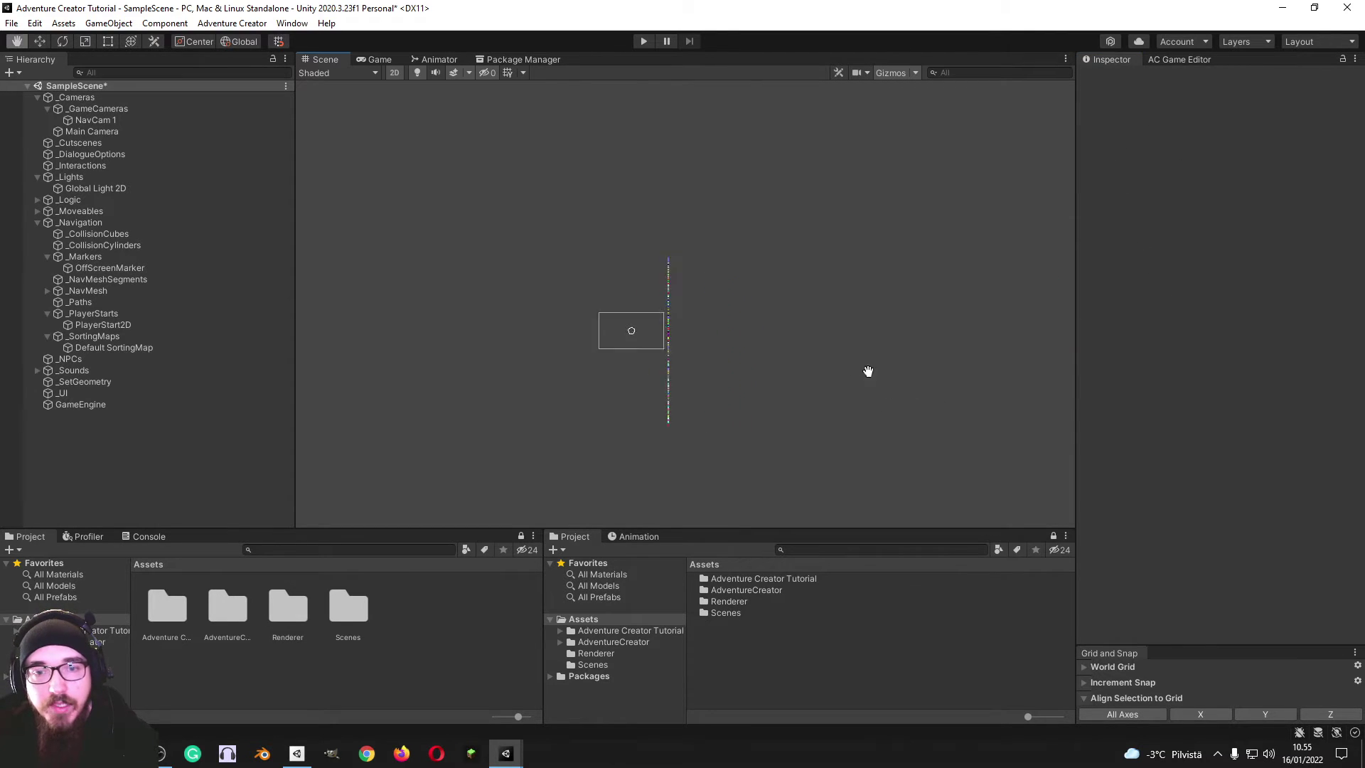
{"action": "middle_click_drag", "start_coordinate": [680, 356], "coordinate": [890, 356]}
{"action": "scroll", "coordinate": [769, 338], "scroll_direction": "up", "scroll_amount": 3}
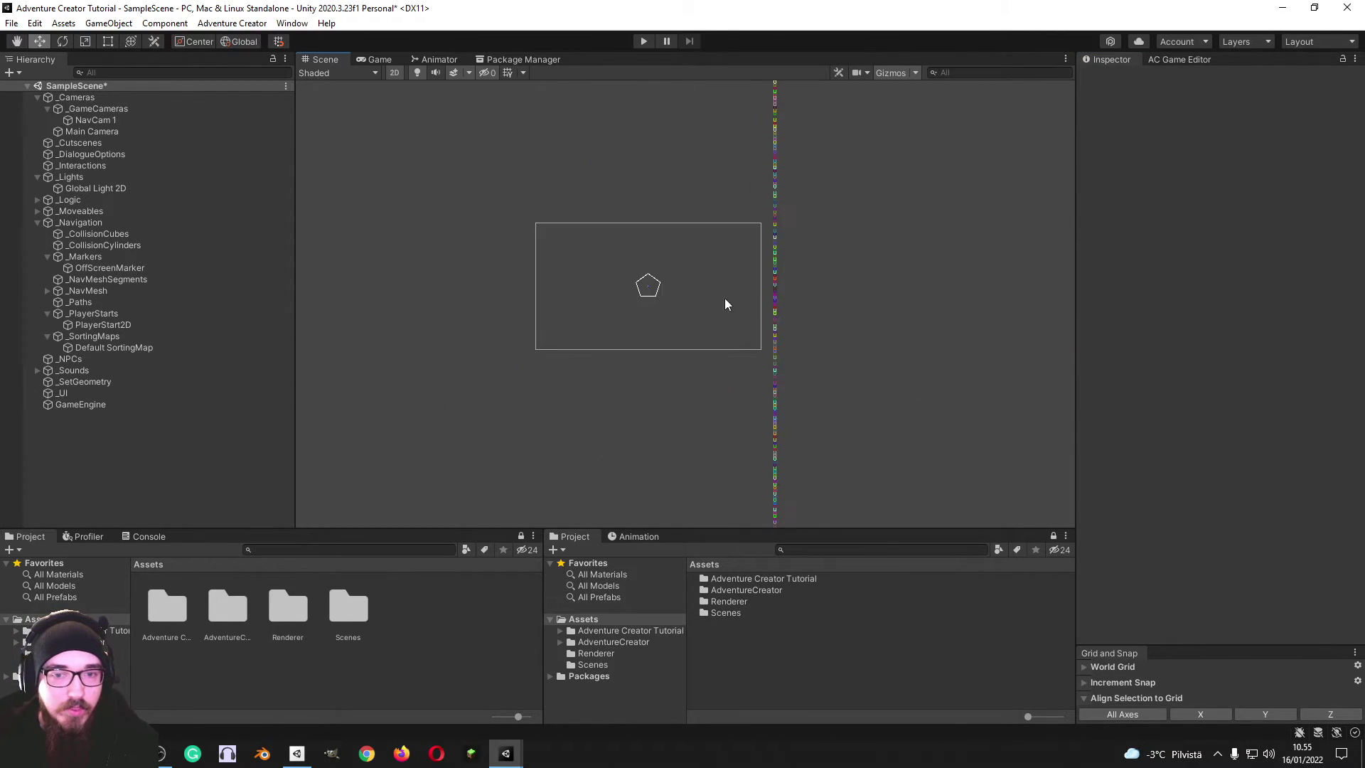
{"action": "scroll", "coordinate": [637, 322], "scroll_direction": "up", "scroll_amount": 5}
{"action": "scroll", "coordinate": [667, 339], "scroll_direction": "up", "scroll_amount": 4}
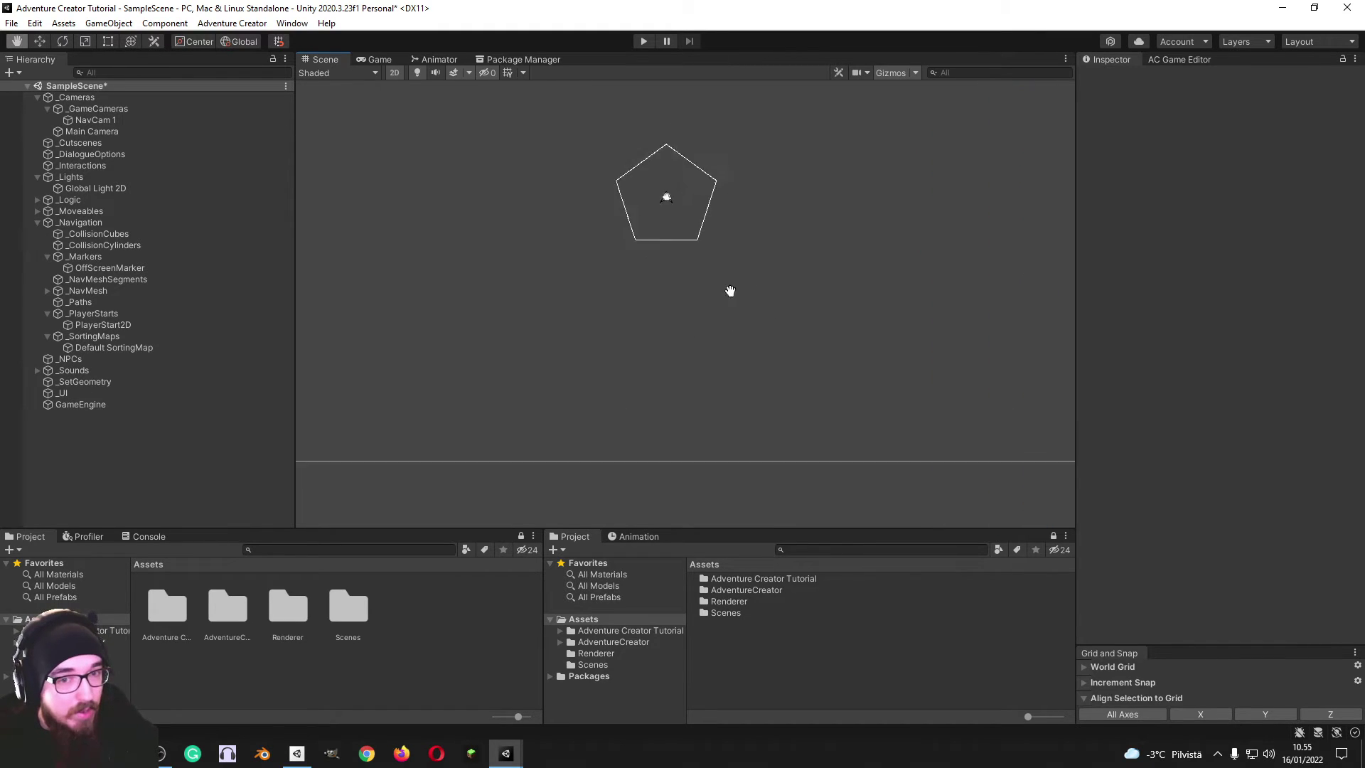
{"action": "scroll", "coordinate": [765, 233], "scroll_direction": "up", "scroll_amount": 3}
{"action": "scroll", "coordinate": [718, 263], "scroll_direction": "down", "scroll_amount": 10}
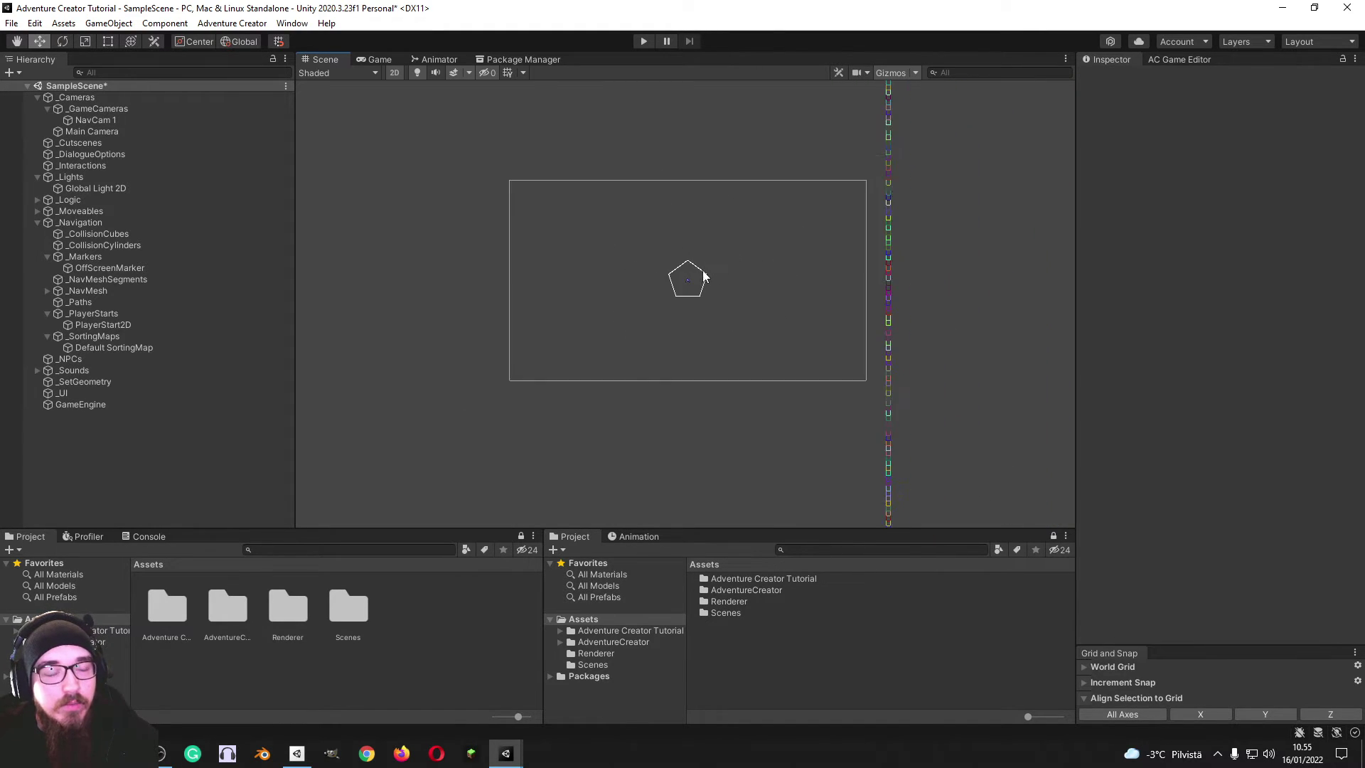
{"action": "middle_click_drag", "start_coordinate": [702, 270], "coordinate": [627, 302]}
{"action": "scroll", "coordinate": [680, 323], "scroll_direction": "down", "scroll_amount": 8}
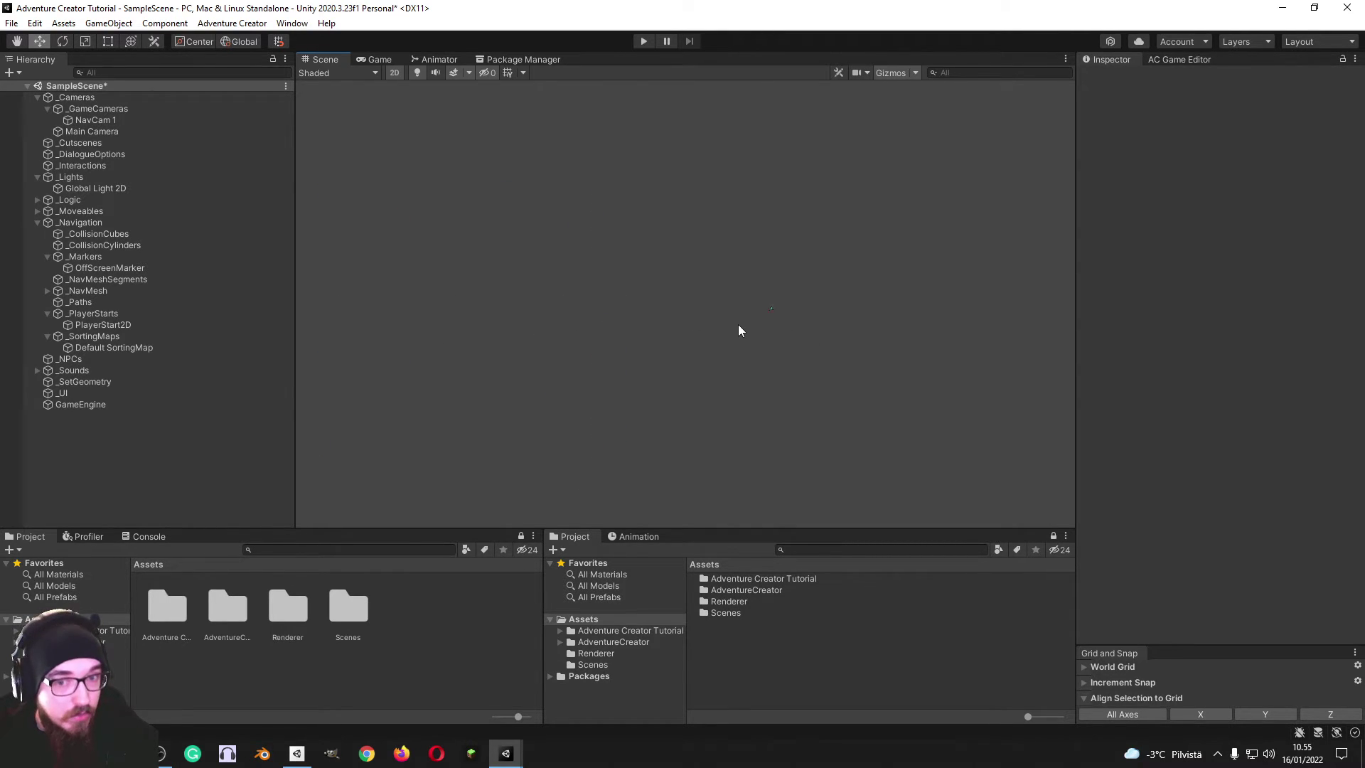
{"action": "scroll", "coordinate": [700, 407], "scroll_direction": "up", "scroll_amount": 10}
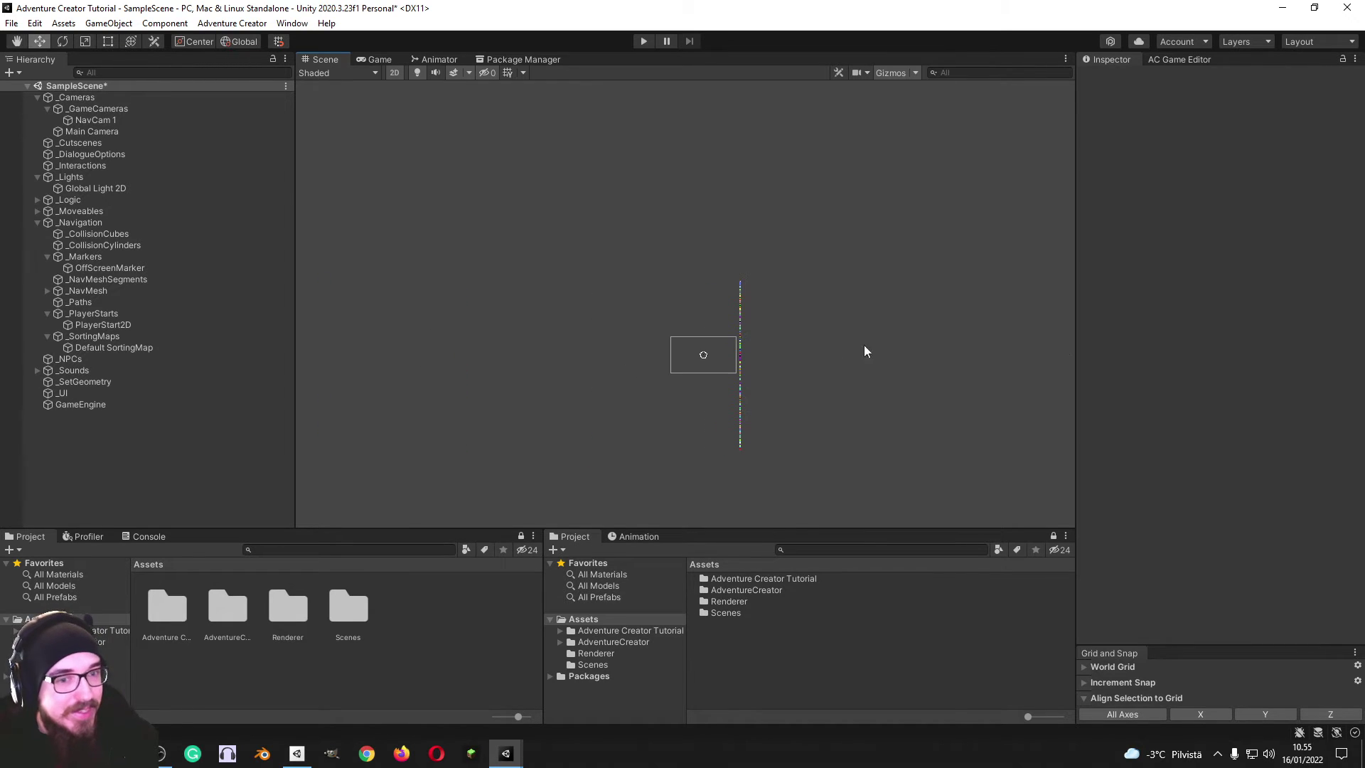
{"action": "scroll", "coordinate": [703, 381], "scroll_direction": "up", "scroll_amount": 6}
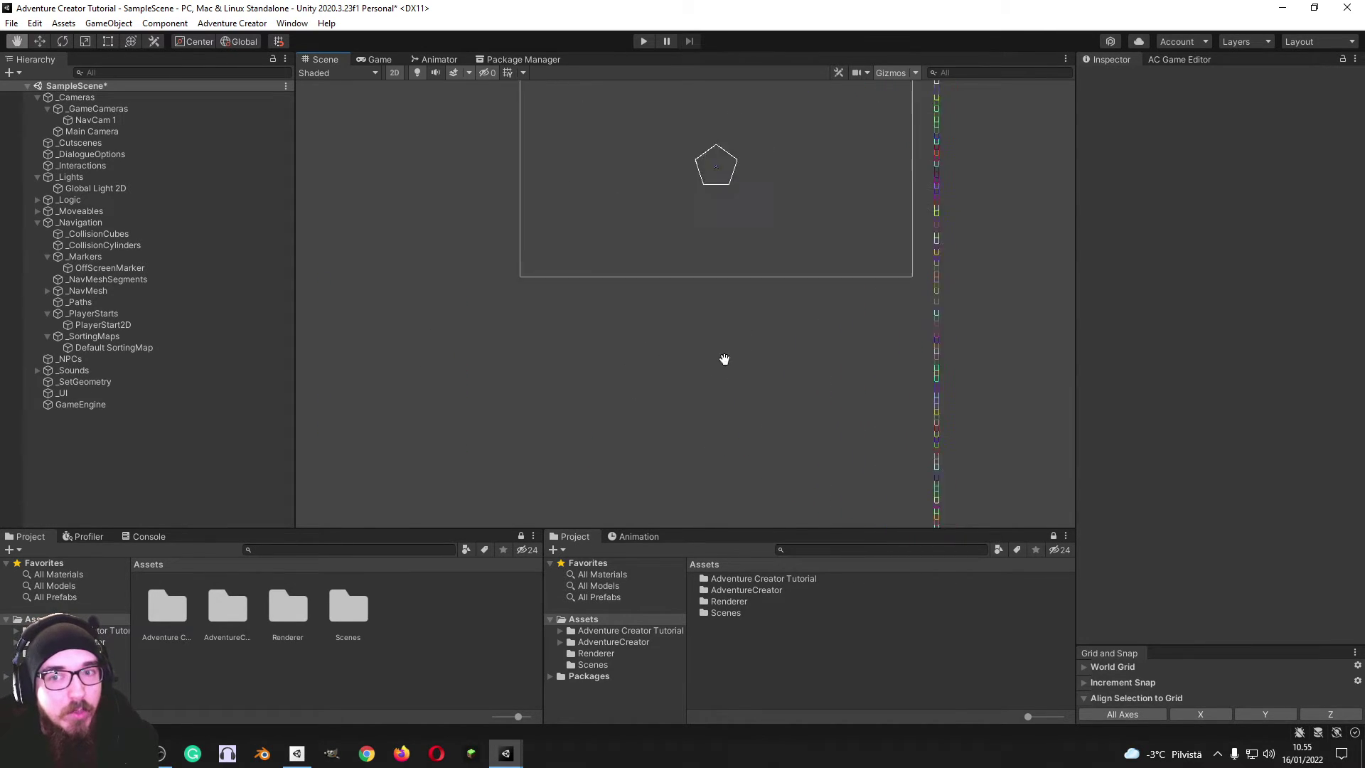
{"action": "scroll", "coordinate": [632, 381], "scroll_direction": "down", "scroll_amount": 1}
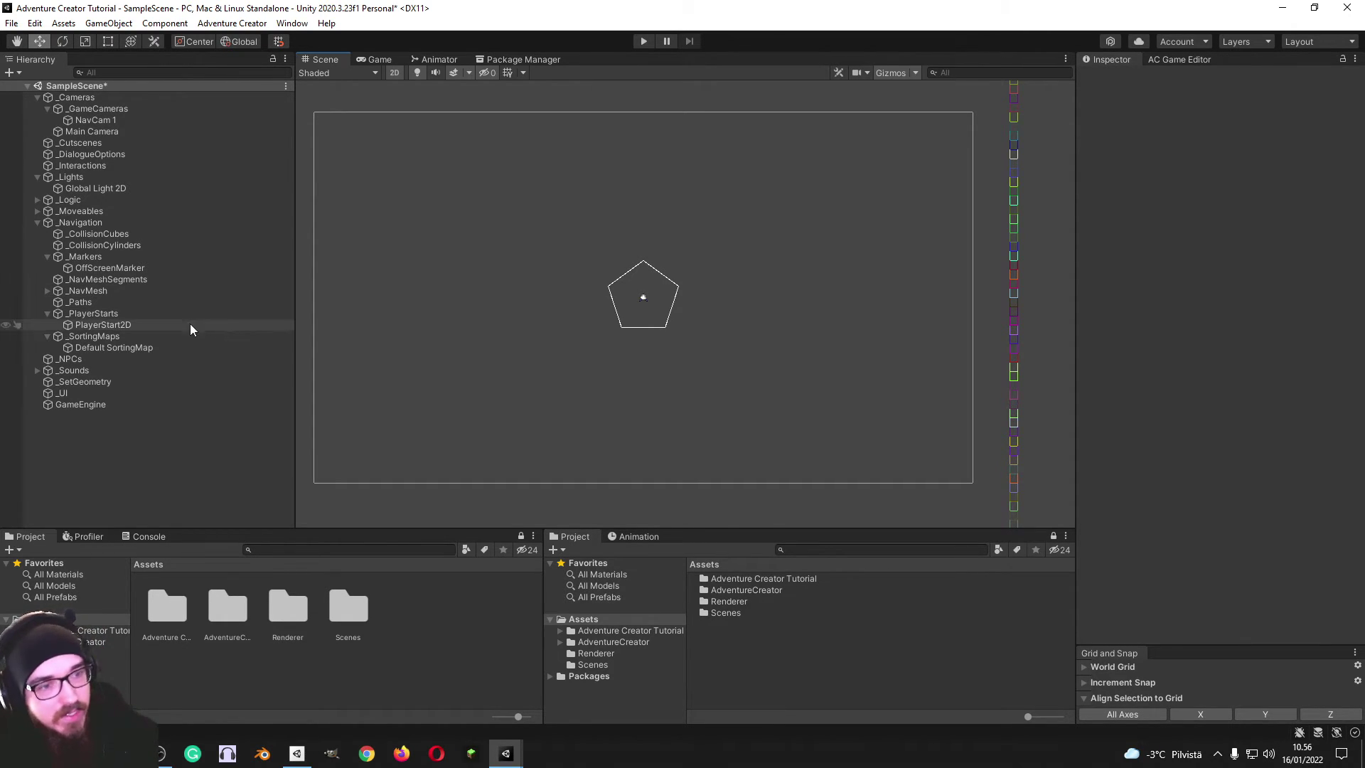
Collapse _Navigation and _Cameras, expand _Sounds, and review Default Sound's audio components
{"action": "left_click", "coordinate": [37, 222]}
{"action": "left_click", "coordinate": [37, 97]}
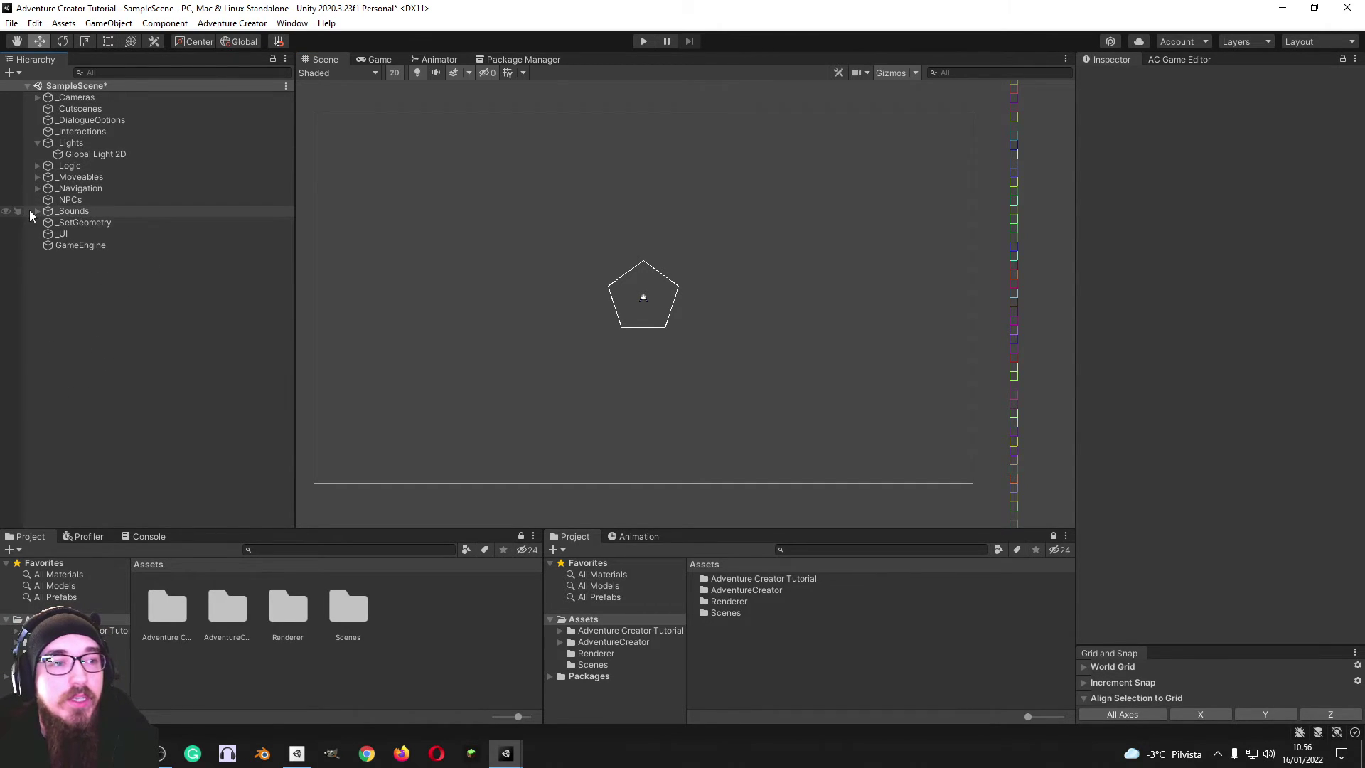
{"action": "left_click", "coordinate": [37, 211]}
{"action": "left_click", "coordinate": [86, 223]}
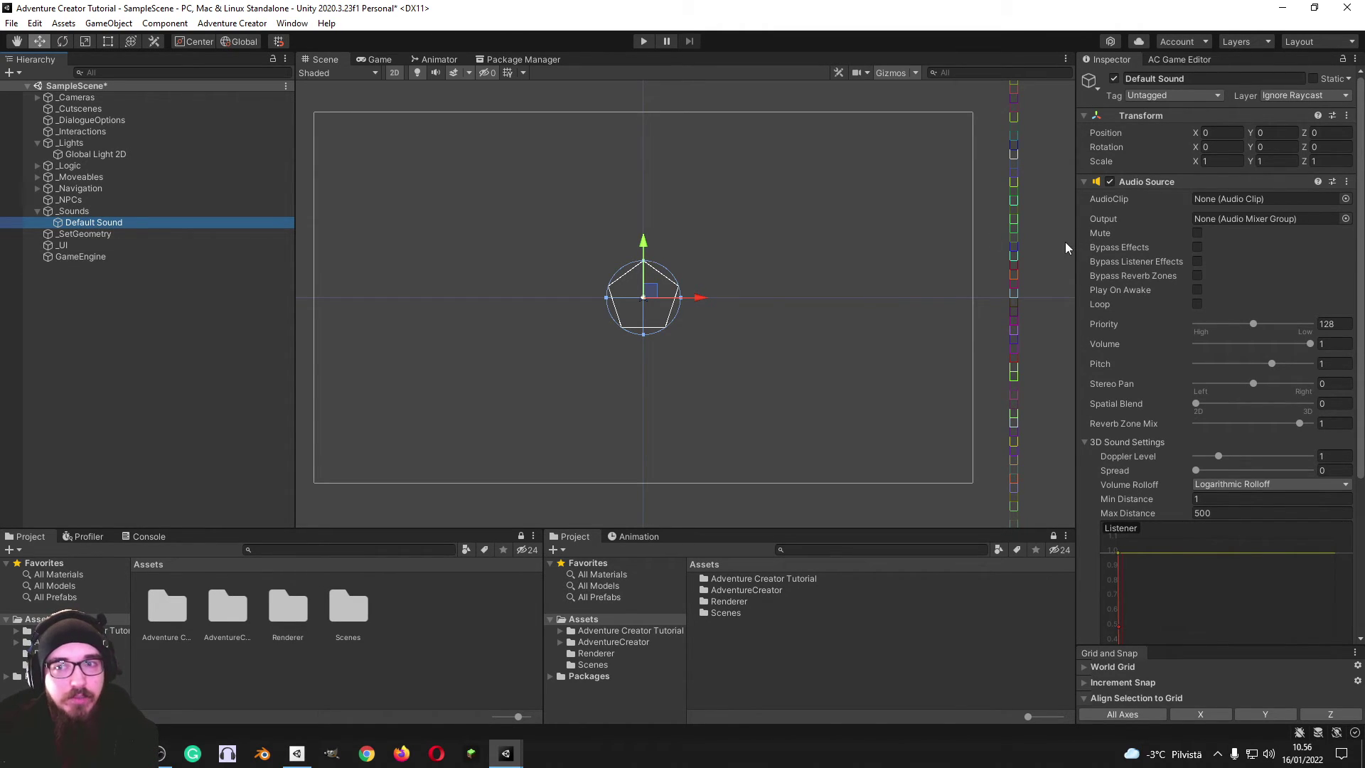
{"action": "scroll", "coordinate": [1151, 254], "scroll_direction": "down", "scroll_amount": 5}
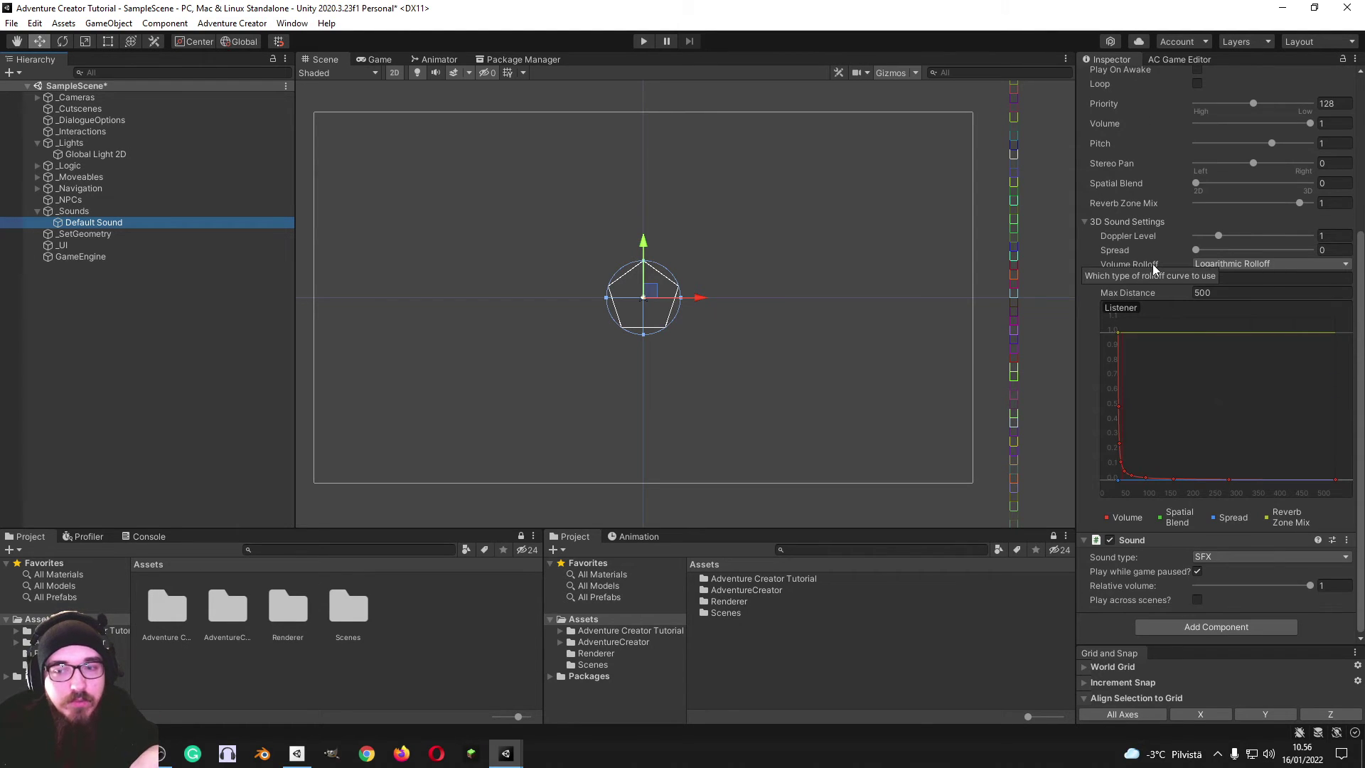
{"action": "scroll", "coordinate": [1212, 285], "scroll_direction": "up", "scroll_amount": 5}
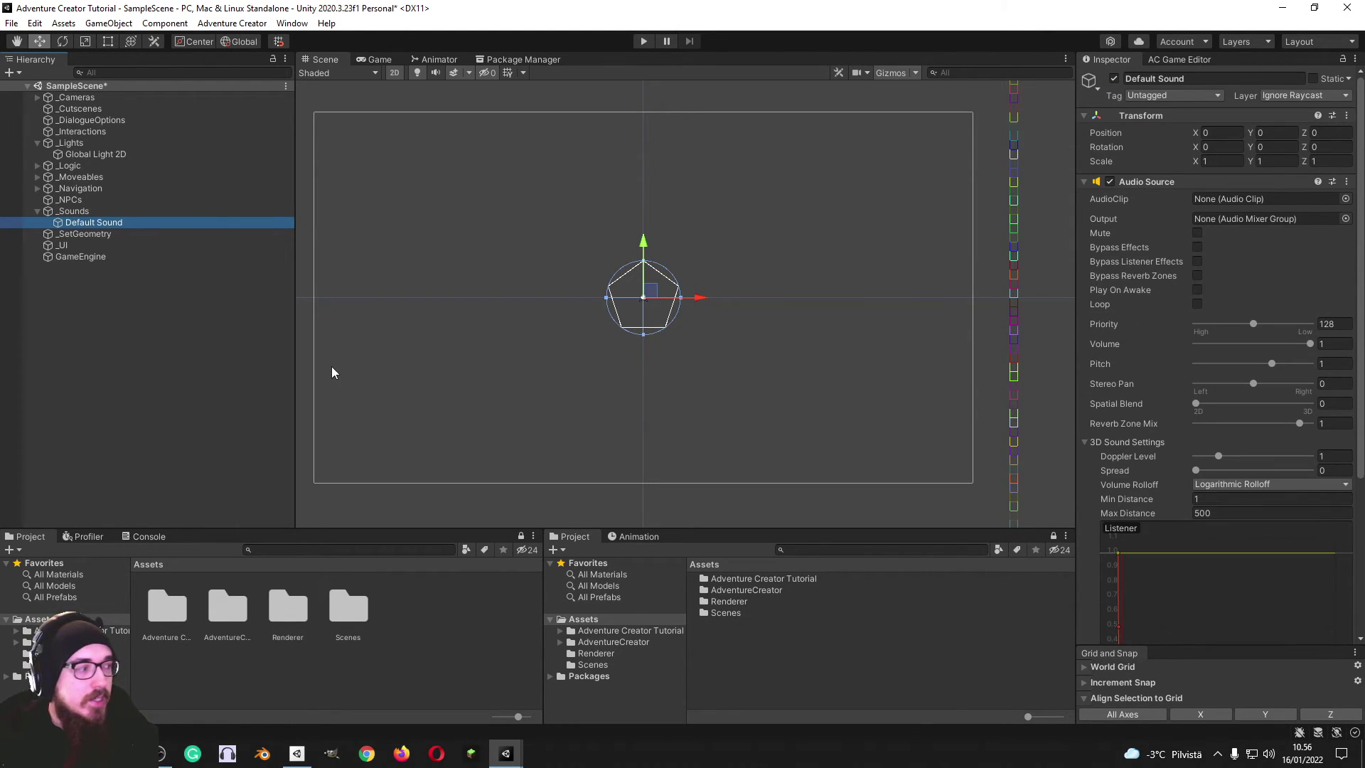
{"action": "left_click", "coordinate": [97, 278]}
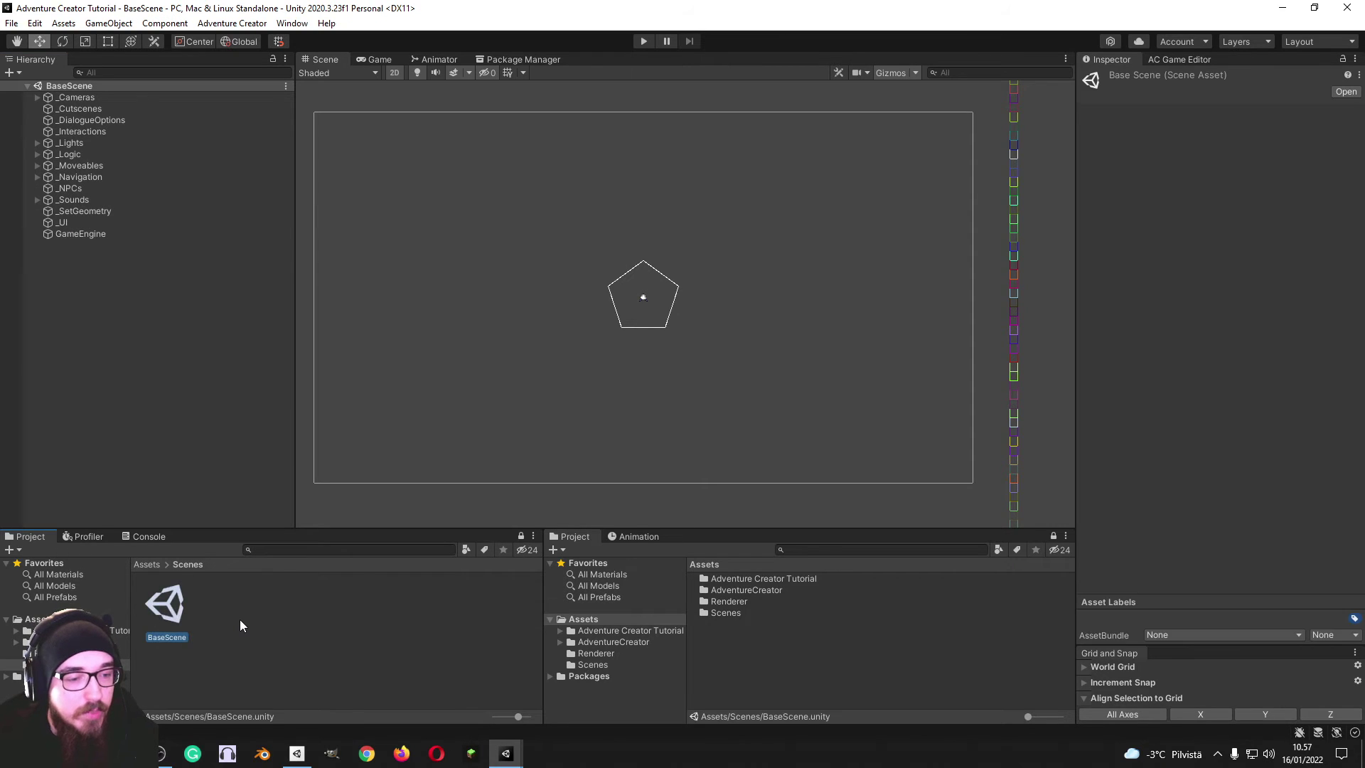
Deselect the BaseScene asset and show BaseScene's settings in the AC Scene manager
{"action": "left_click", "coordinate": [240, 619]}
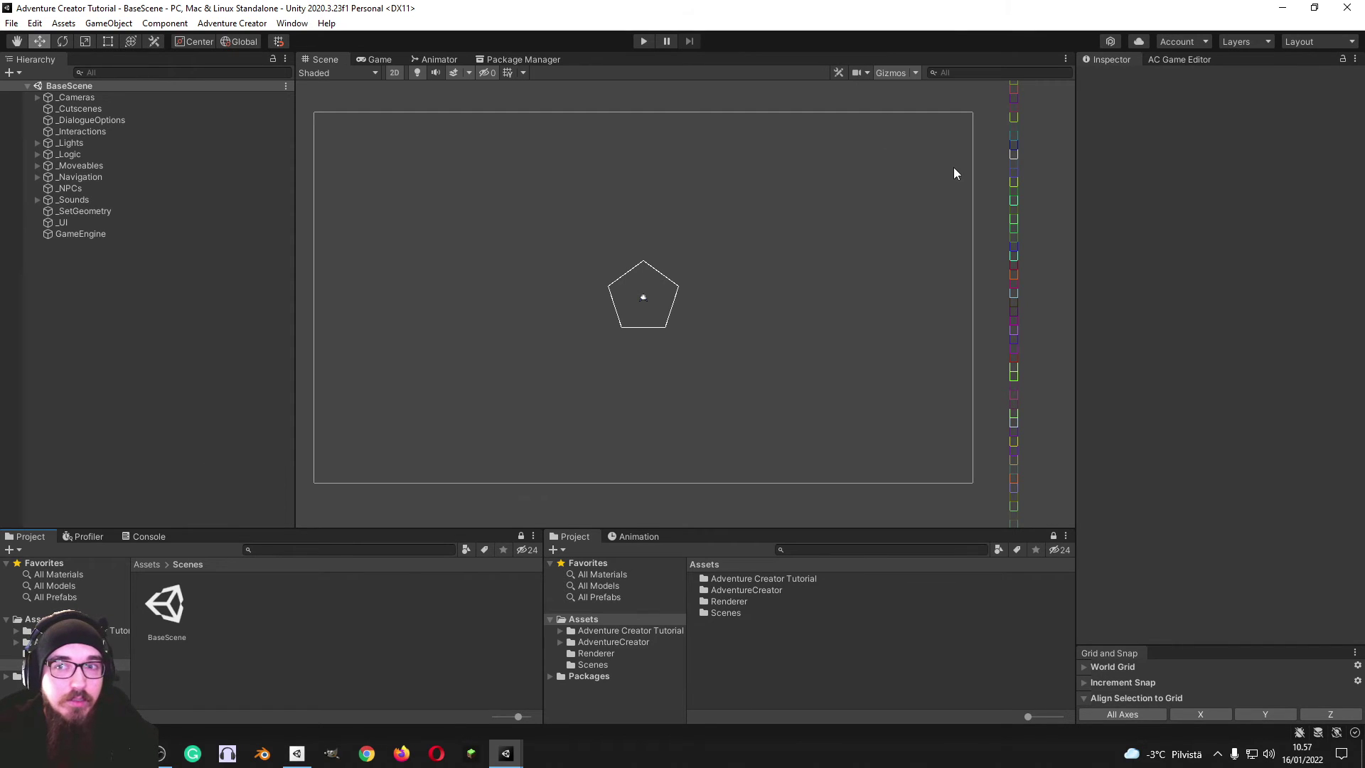
{"action": "left_click", "coordinate": [1179, 60]}
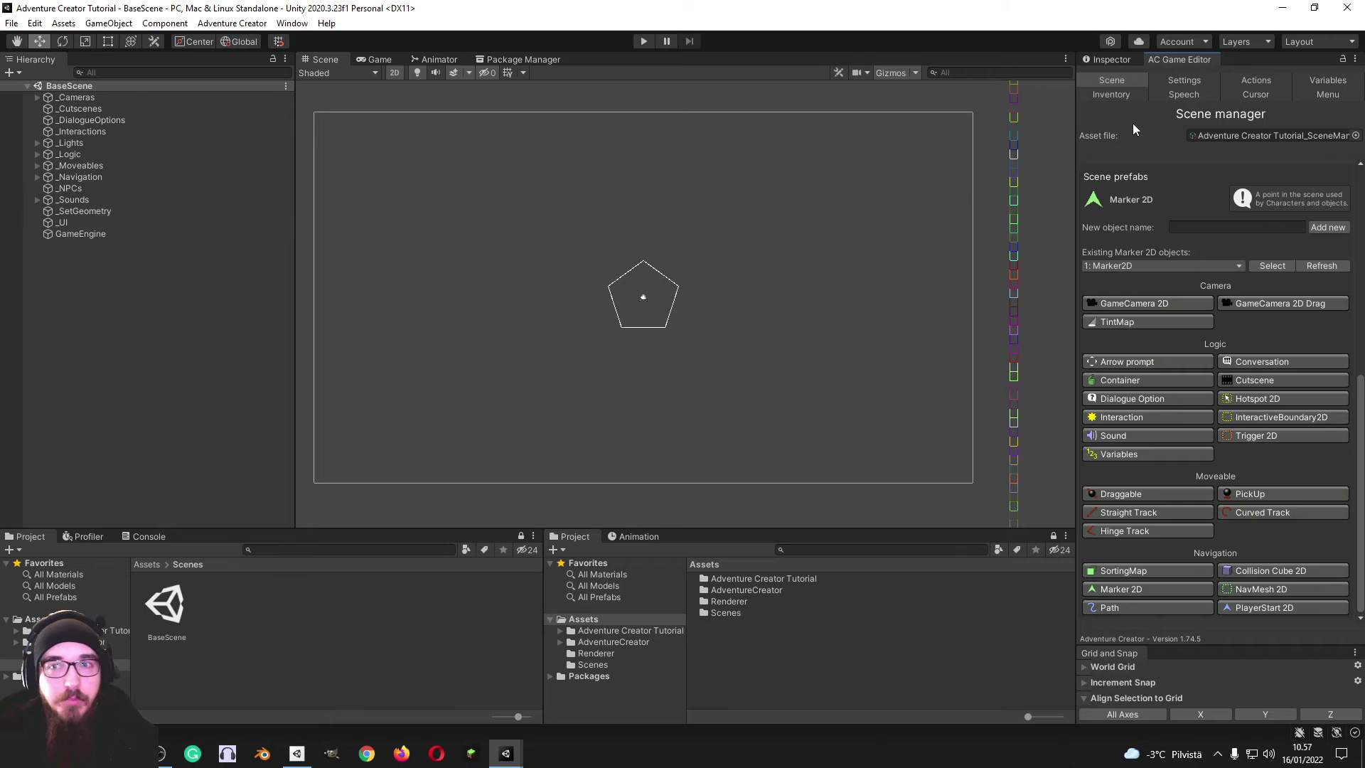
{"action": "scroll", "coordinate": [1153, 219], "scroll_direction": "up", "scroll_amount": 10}
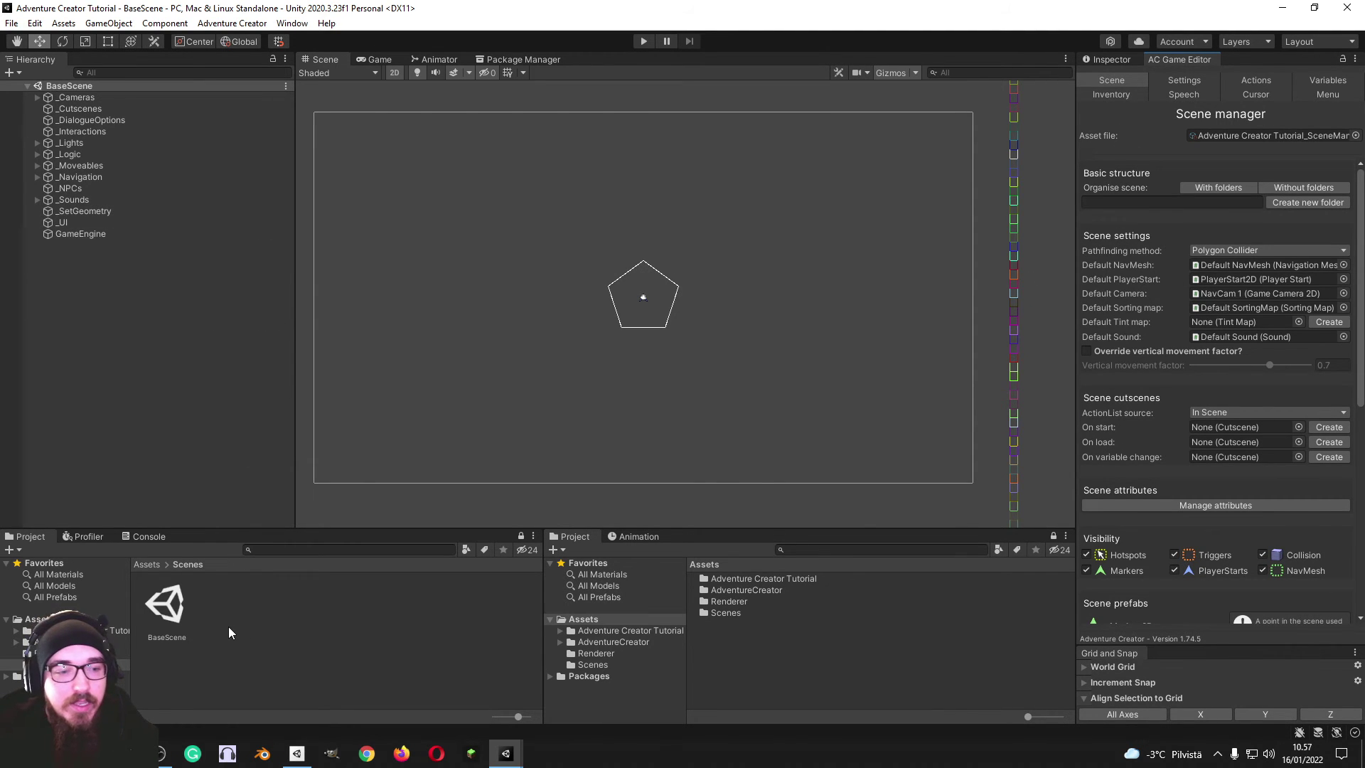
Use Save As to store the scene as SCE_Scene_1 inside Assets/Scenes
{"action": "left_click", "coordinate": [11, 24]}
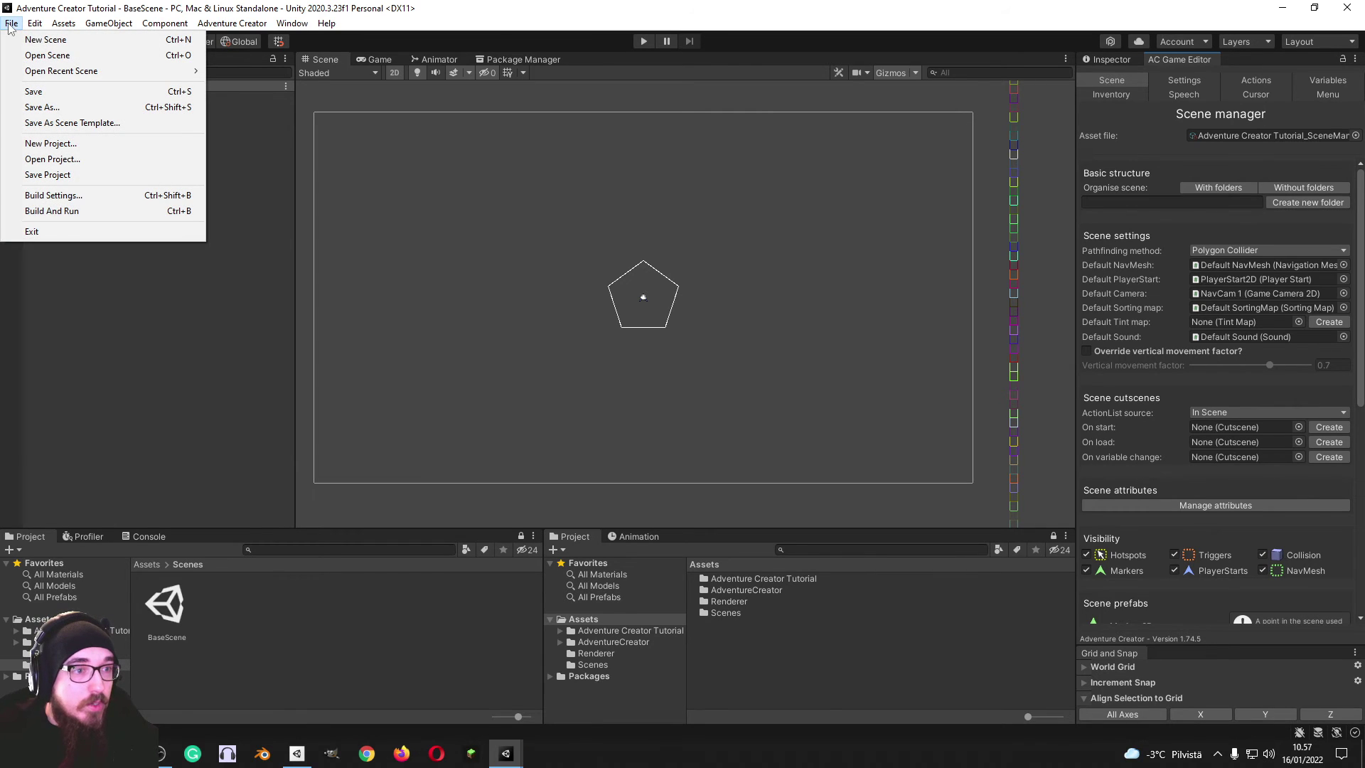
{"action": "left_click", "coordinate": [42, 106]}
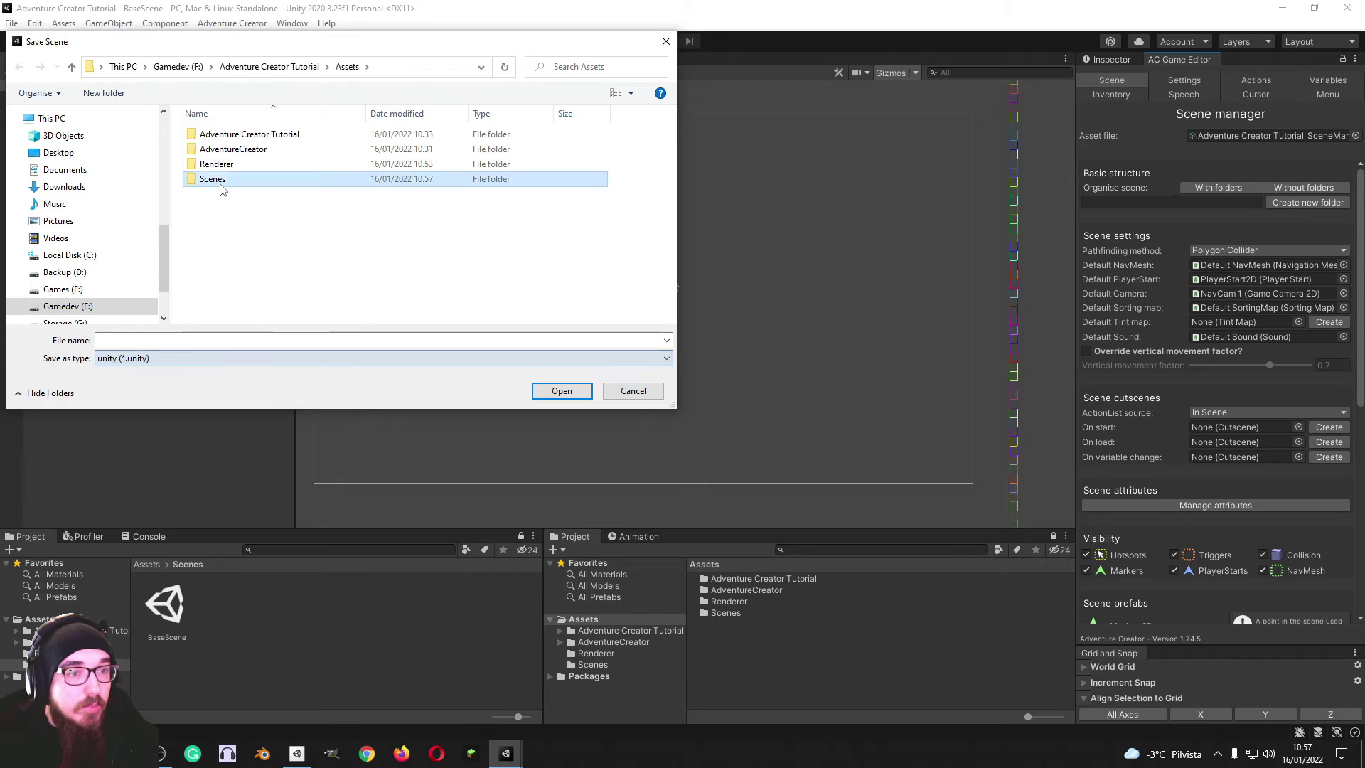
{"action": "double_click", "coordinate": [213, 179]}
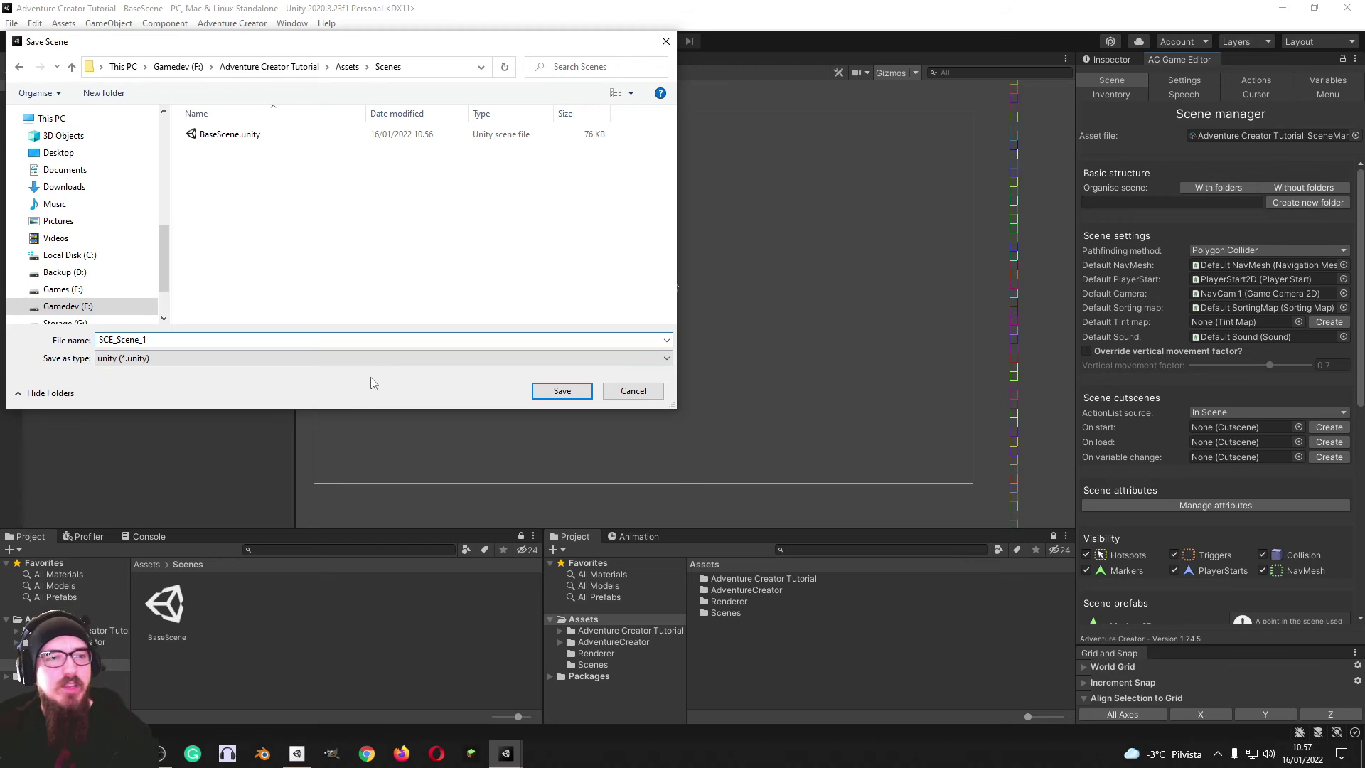
{"action": "left_click", "coordinate": [562, 390]}
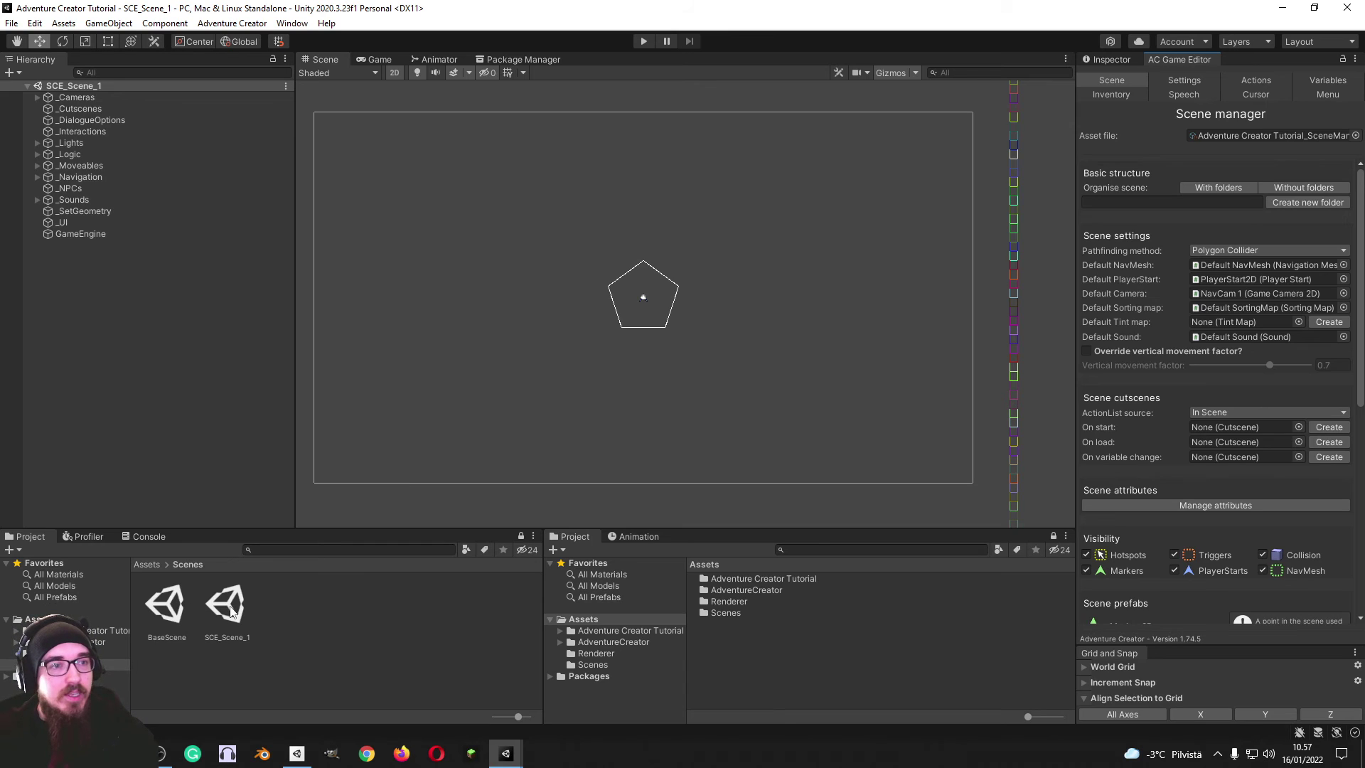
Toggle the _Sounds and _Lights foldouts, then reopen BaseScene from the Project panel
{"action": "middle_click_drag", "start_coordinate": [663, 208], "coordinate": [700, 213]}
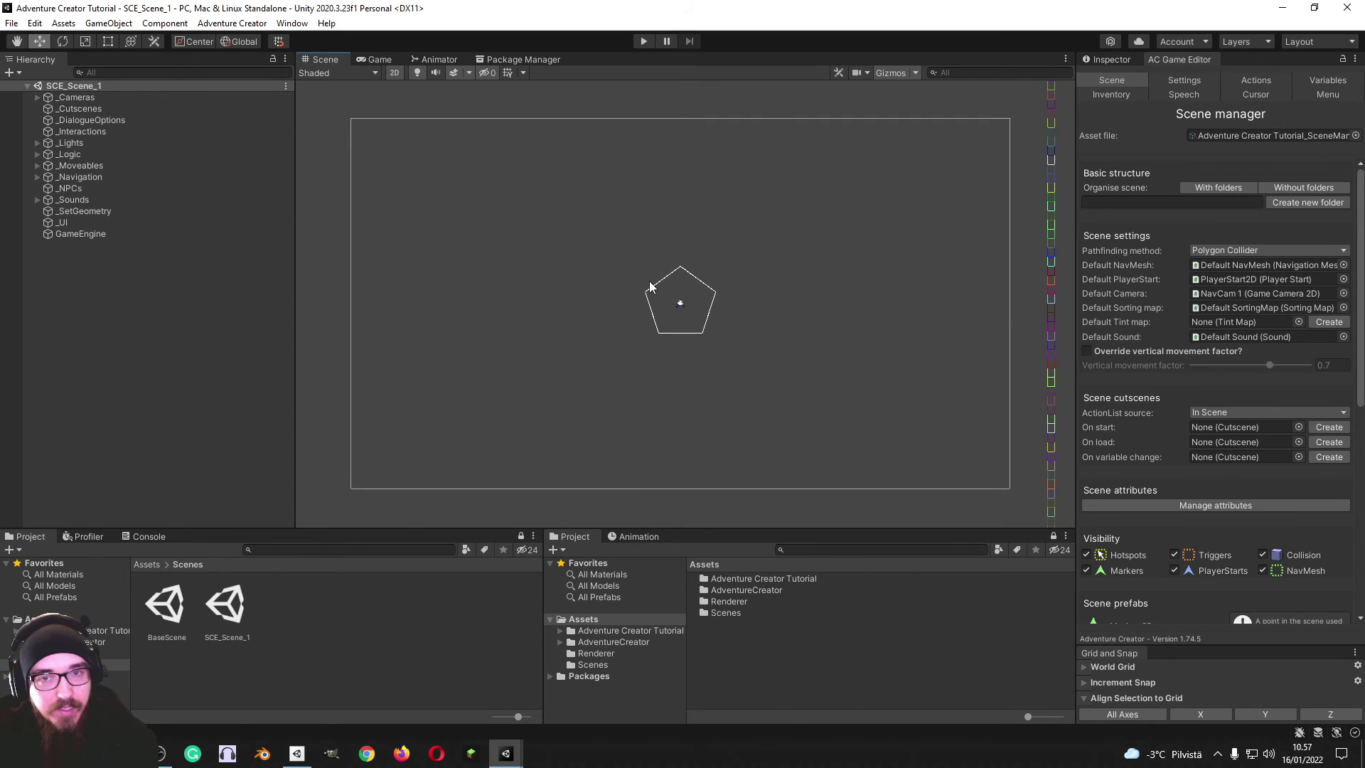
{"action": "left_click", "coordinate": [33, 201]}
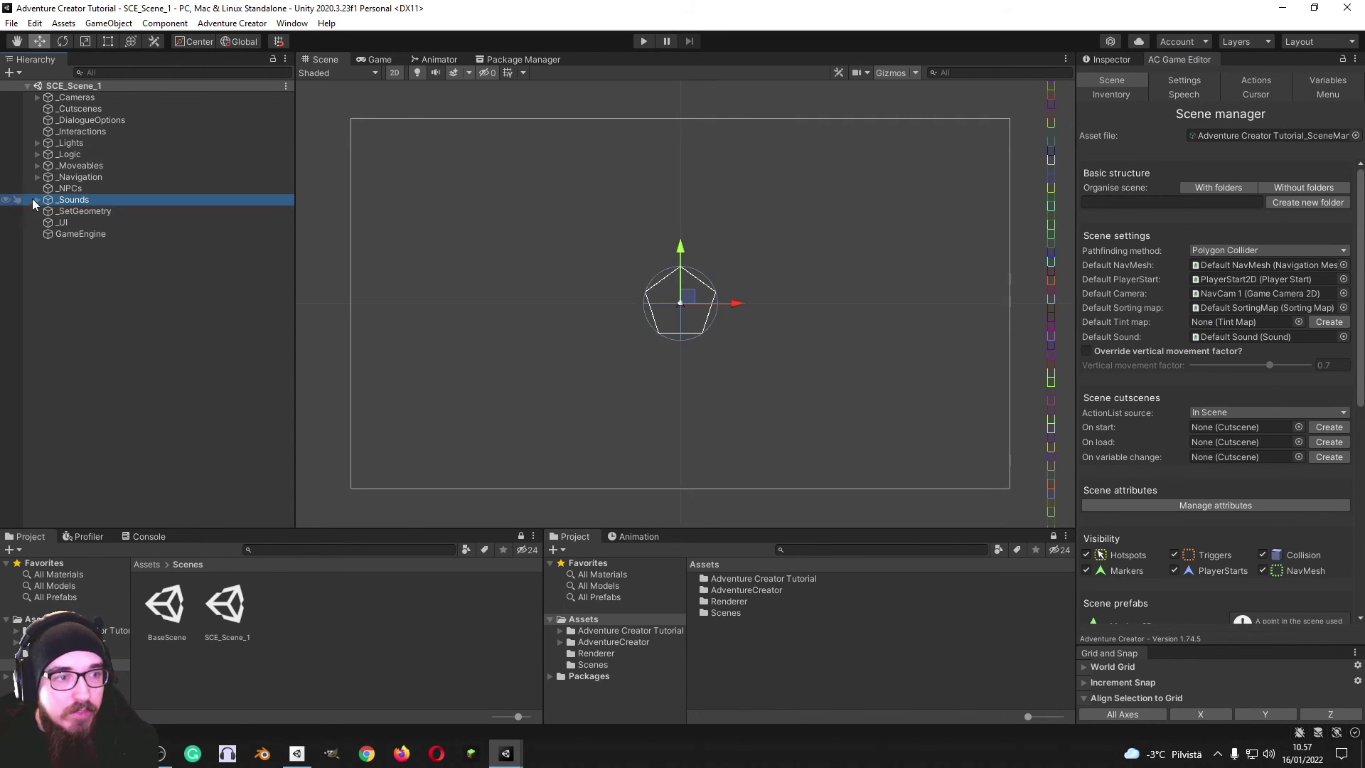
{"action": "left_click", "coordinate": [33, 201]}
{"action": "left_click", "coordinate": [33, 201]}
{"action": "left_click", "coordinate": [38, 143]}
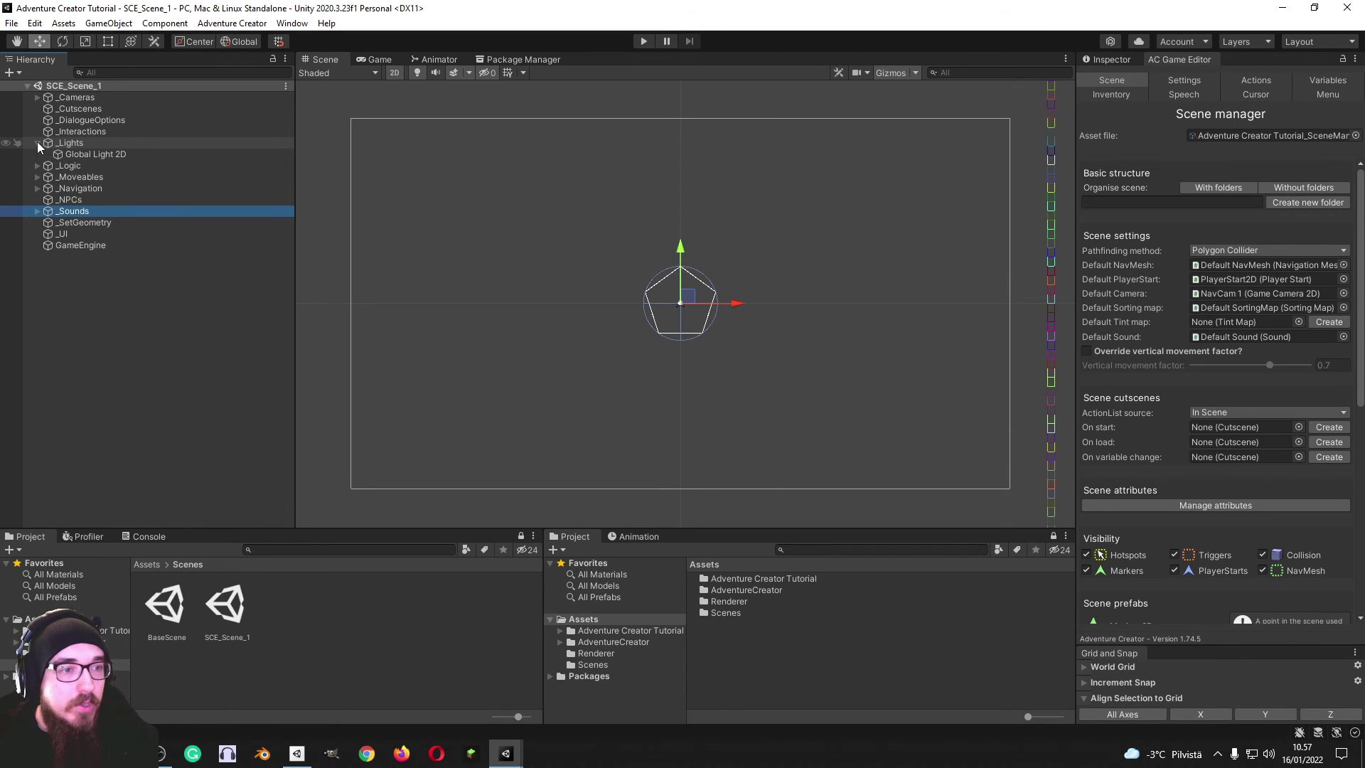
{"action": "left_click", "coordinate": [38, 144]}
{"action": "double_click", "coordinate": [169, 619]}
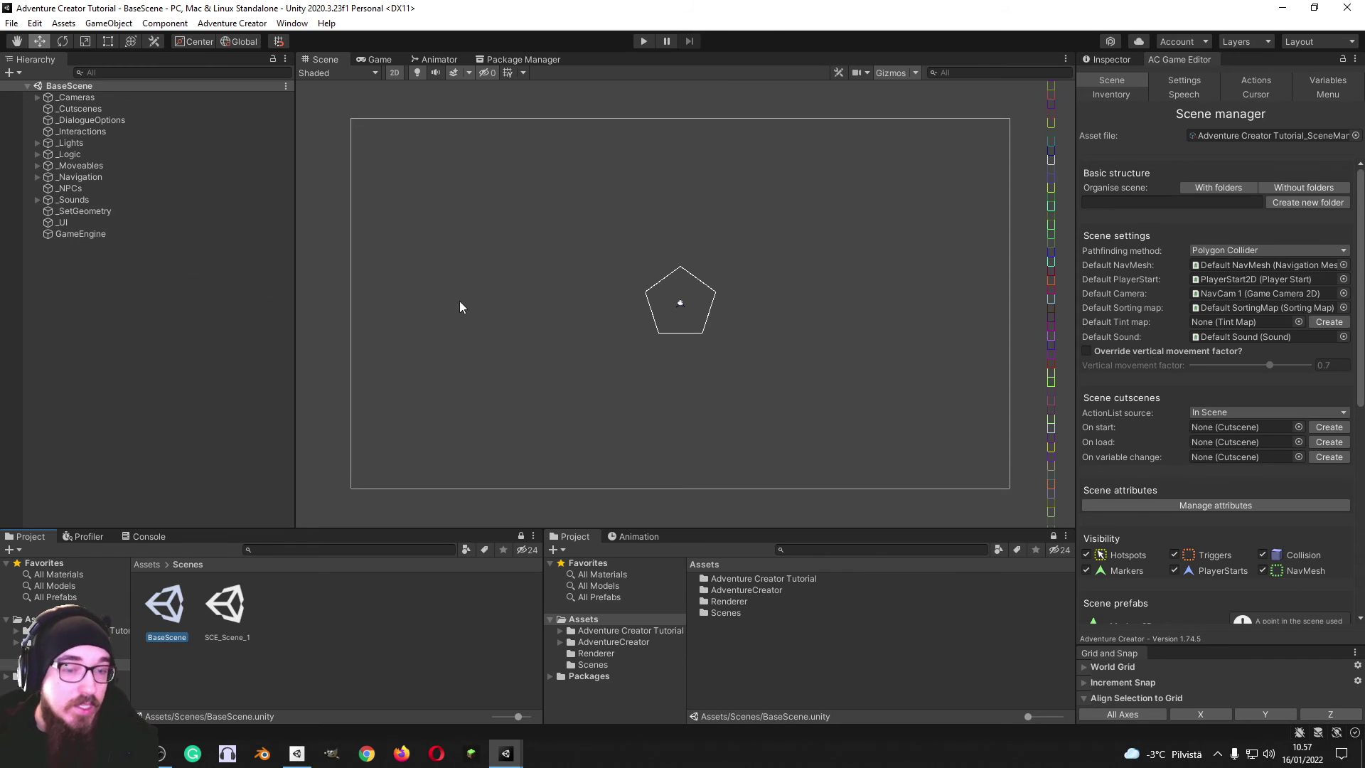
{"action": "left_click", "coordinate": [354, 634]}
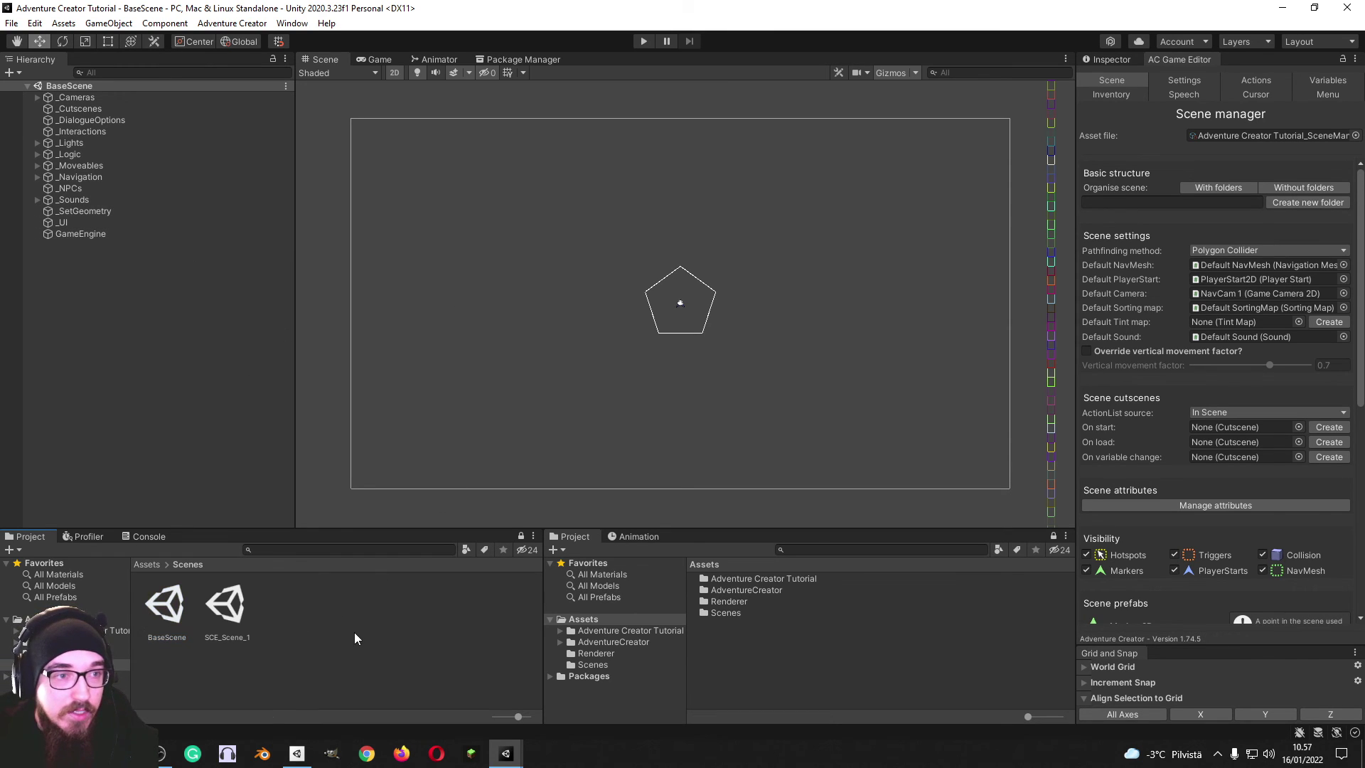